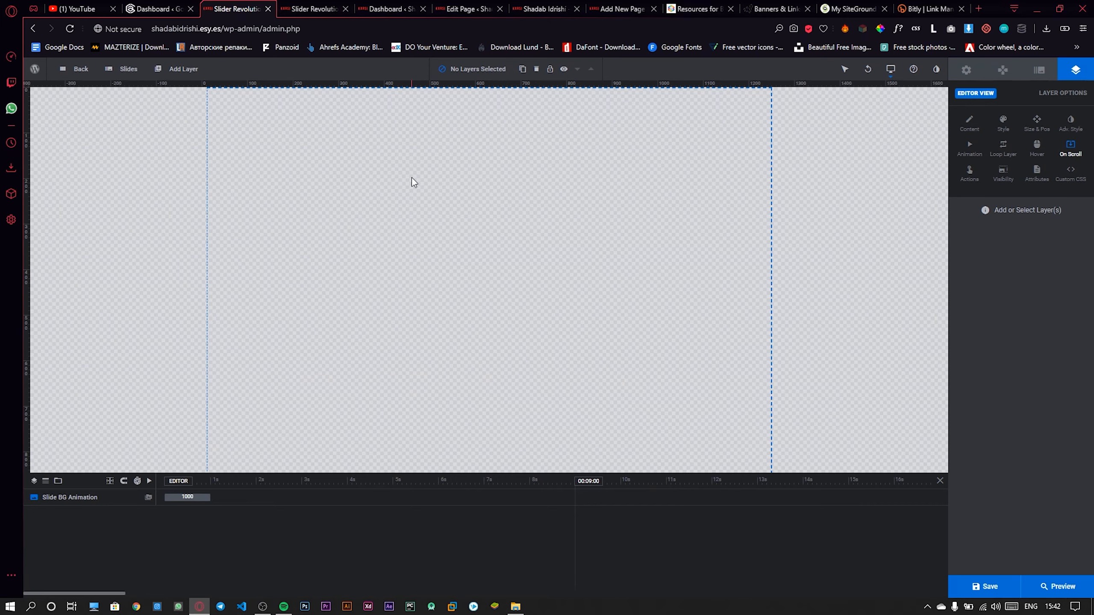
- Preview the finished Paintbrush Slider as a reference and return to the empty module's editor
click(338, 10)
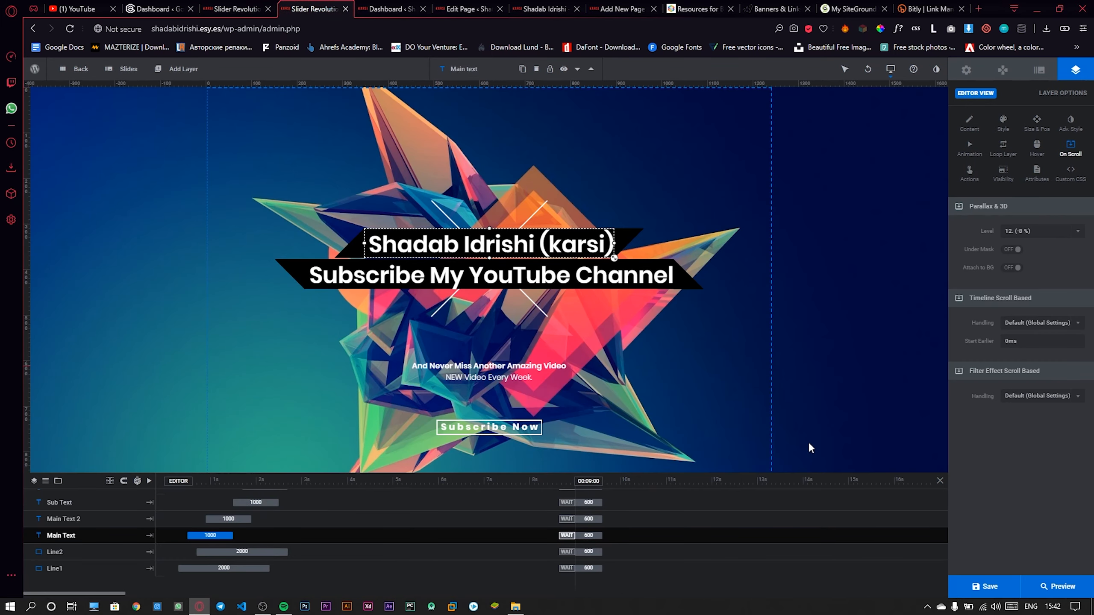
click(1056, 586)
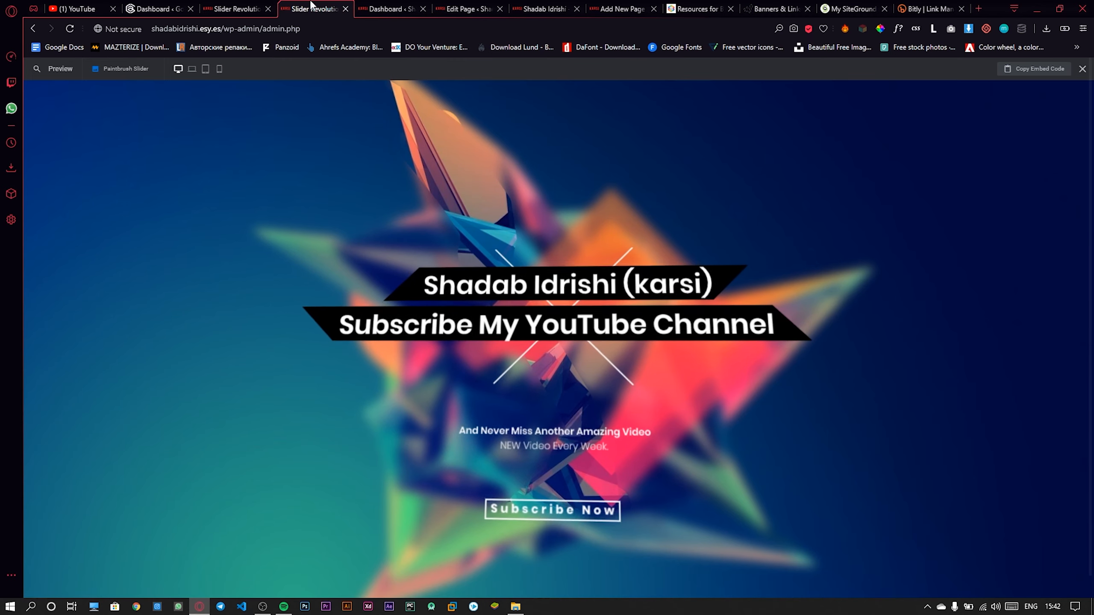
click(245, 6)
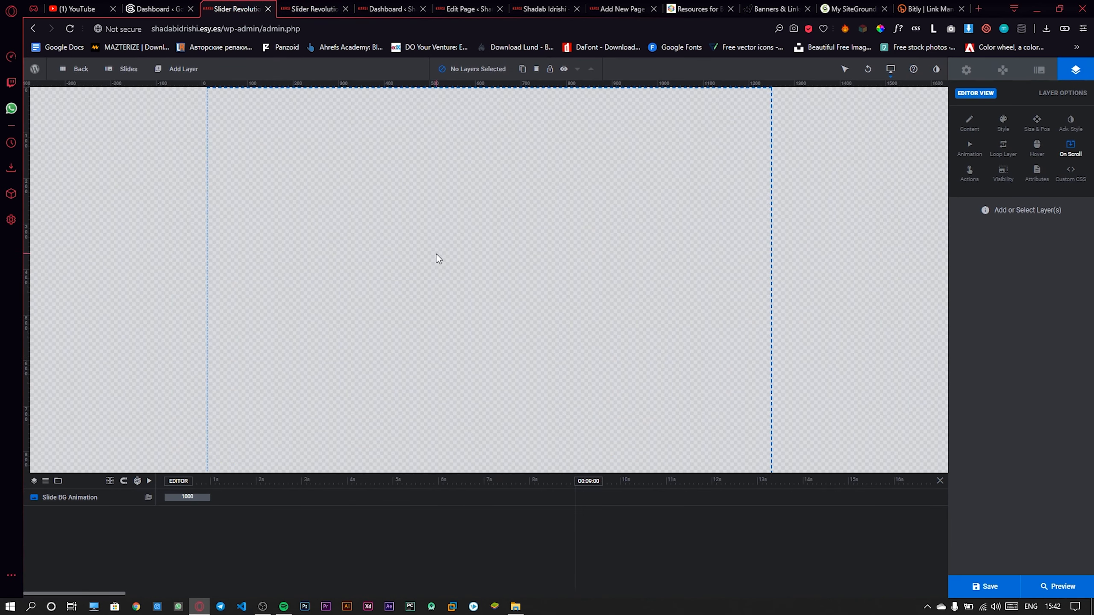
scroll(436, 254, down, 1)
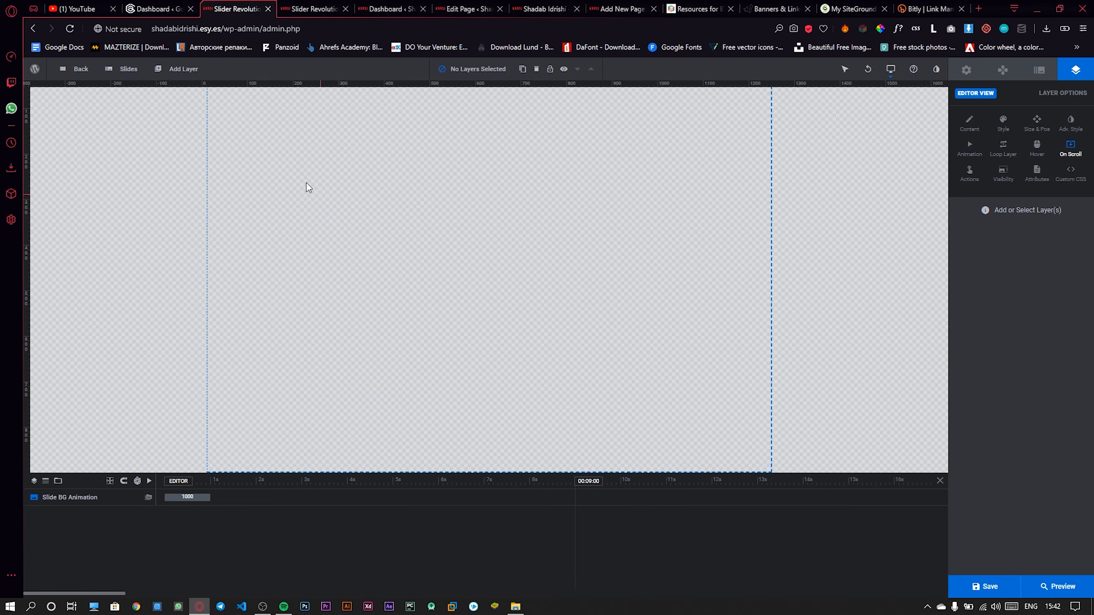
- Save the empty module and return to the modules overview, postponing the add-on updates
click(81, 69)
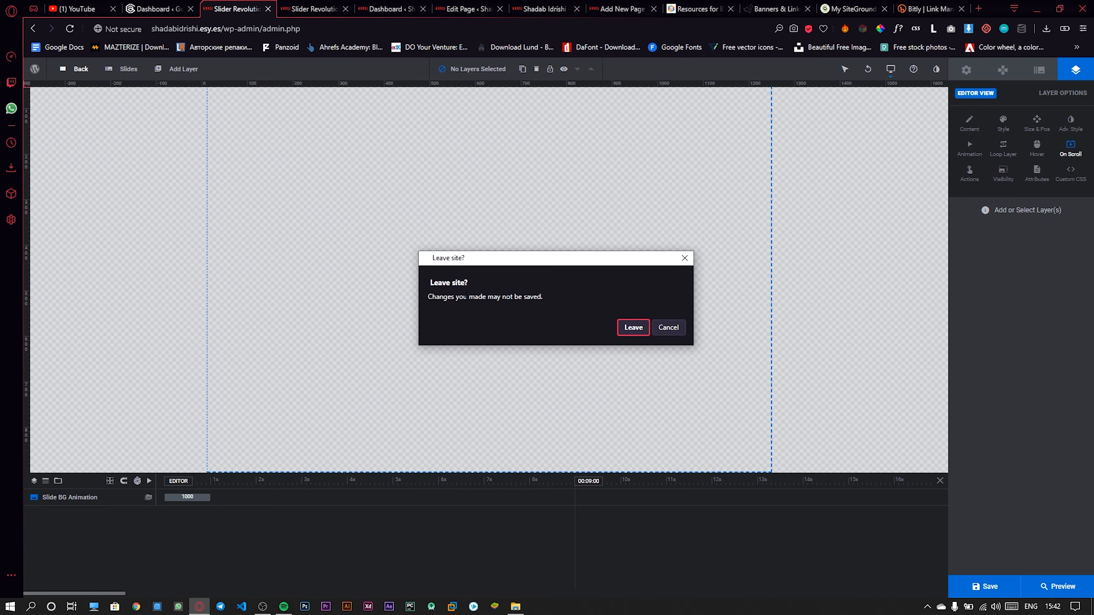
click(655, 327)
click(996, 577)
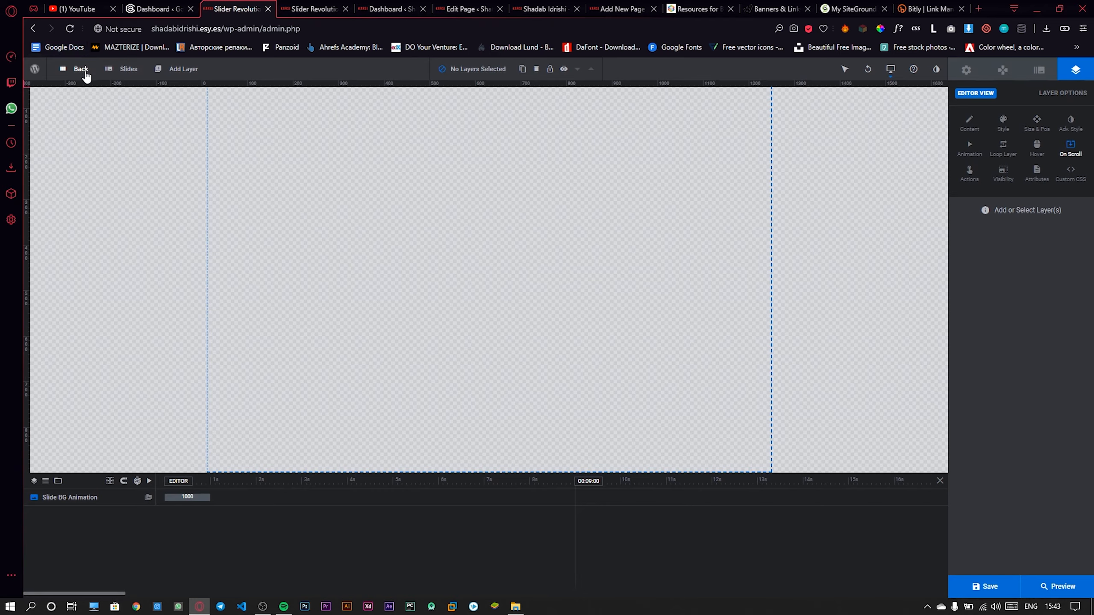
click(86, 72)
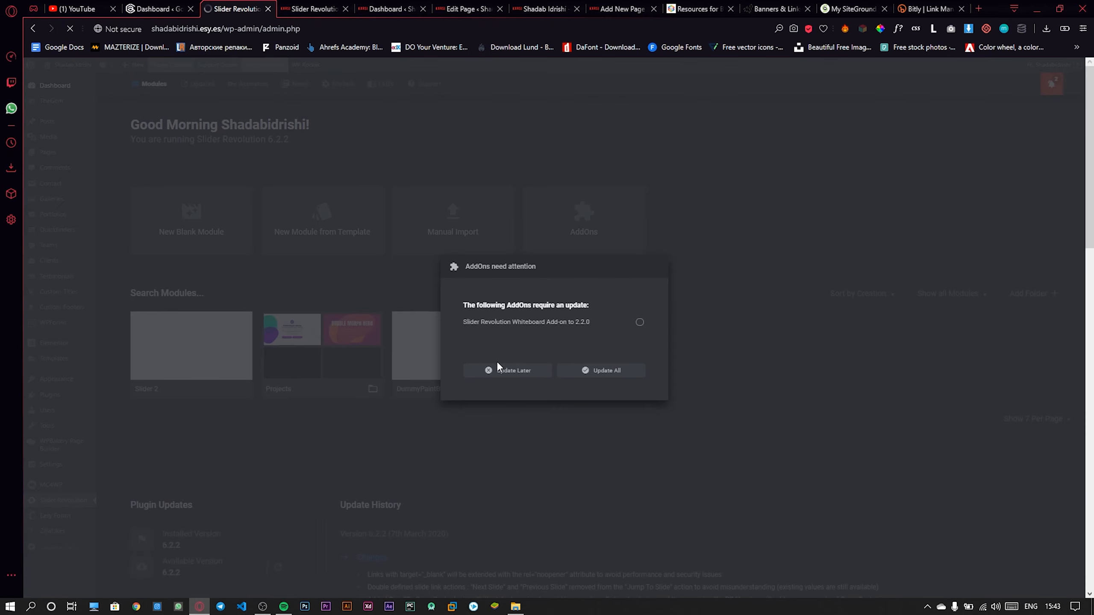
click(497, 369)
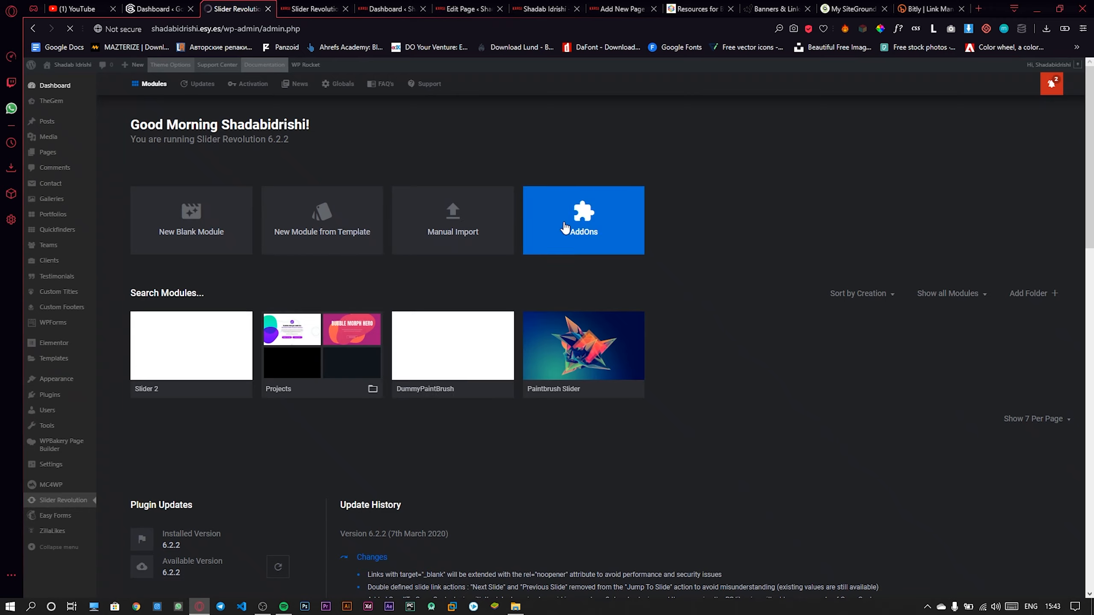
- Look over the available add-ons, close the list and open the DummyPaintBrush module for editing
click(541, 217)
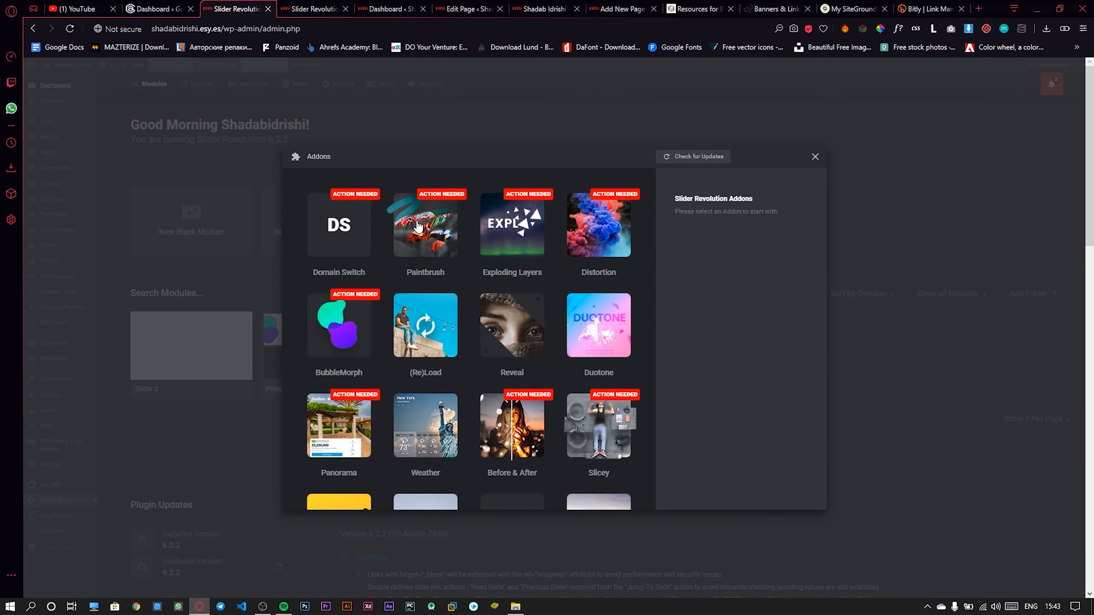
click(815, 157)
mouse_move(221, 363)
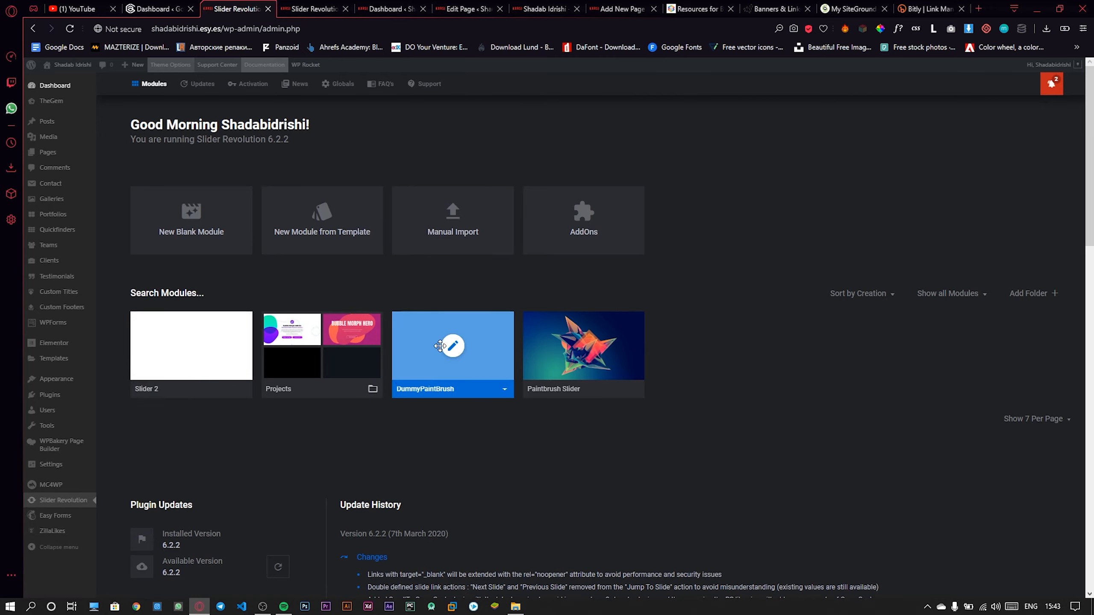
click(441, 391)
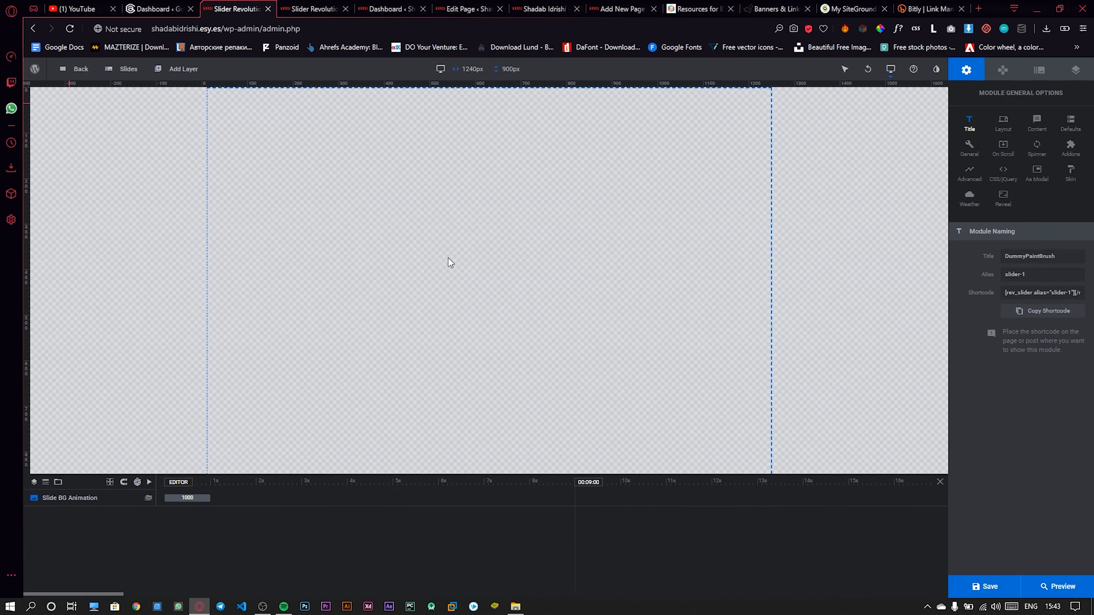
- Set the slide background type to Image and insert the colourful polygon star picture from the media library
click(311, 9)
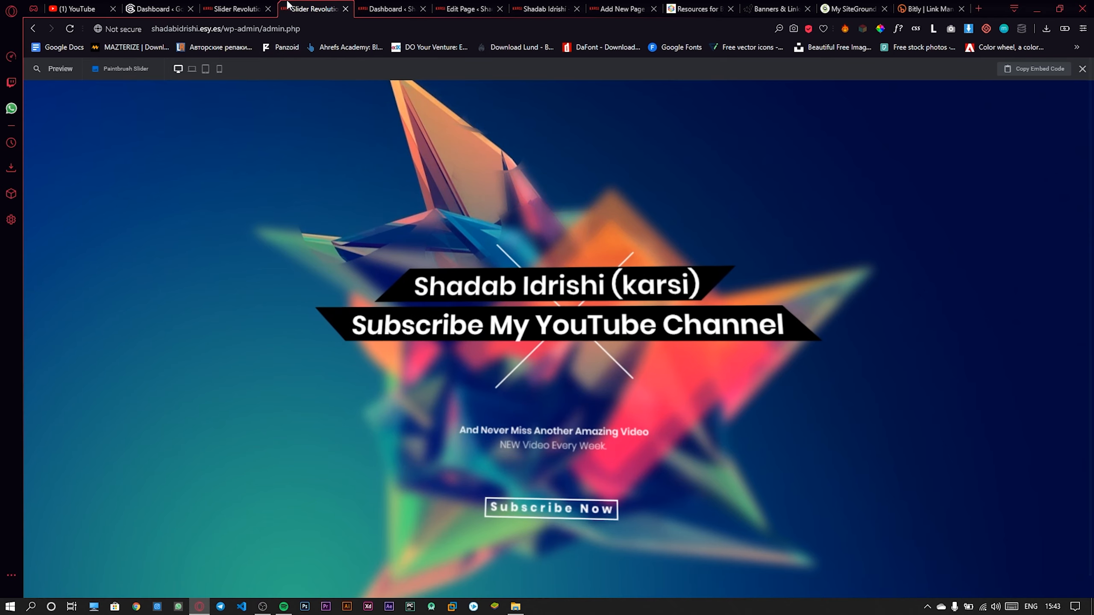
click(241, 9)
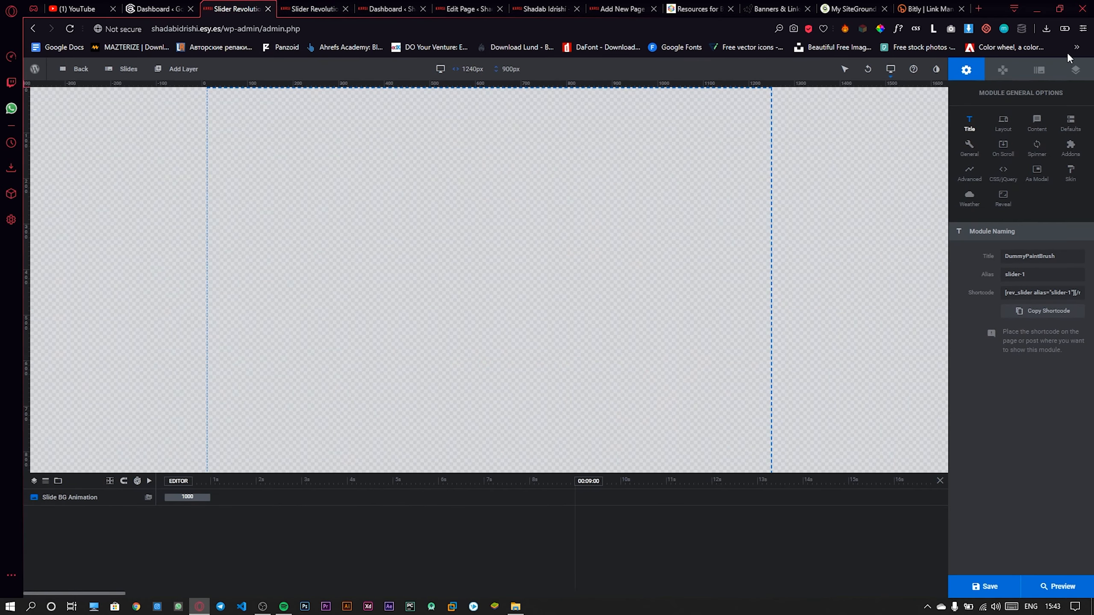
click(1039, 70)
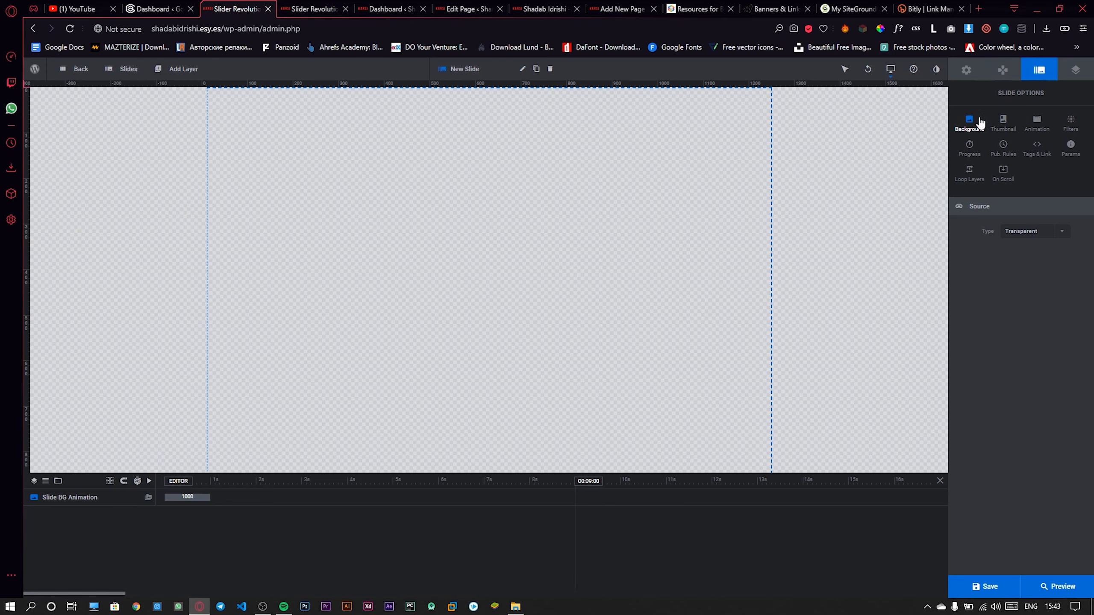
click(1039, 232)
click(1041, 247)
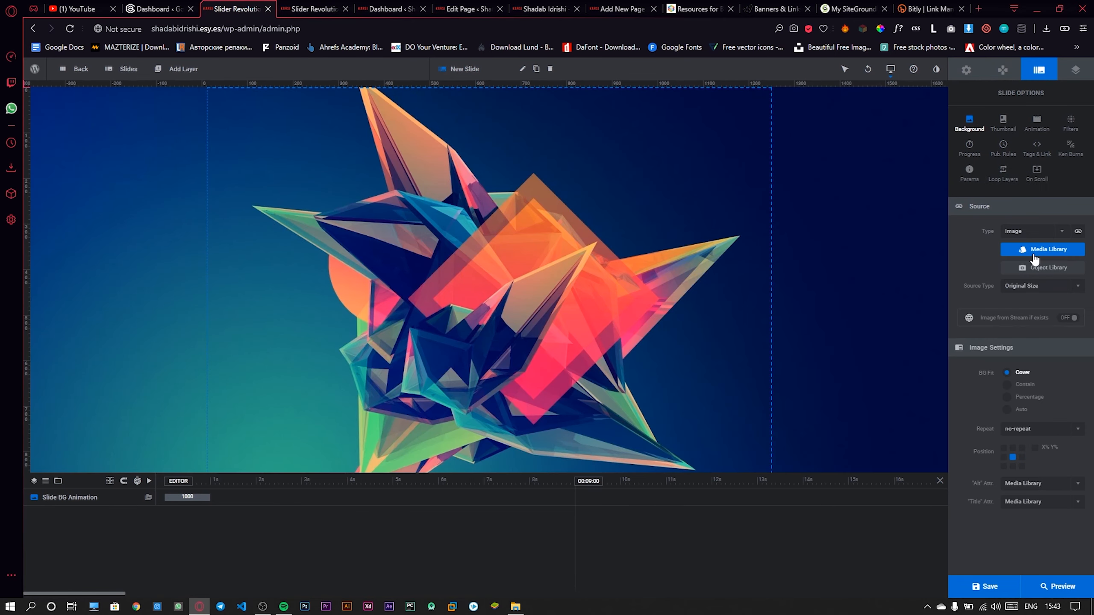
click(1041, 251)
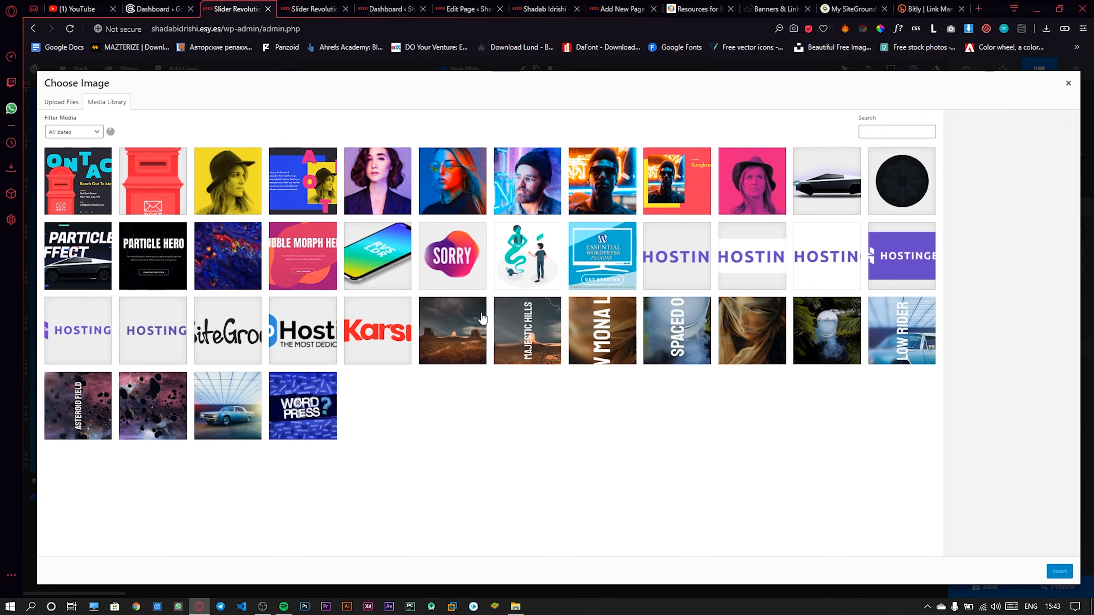
scroll(732, 323, down, 1)
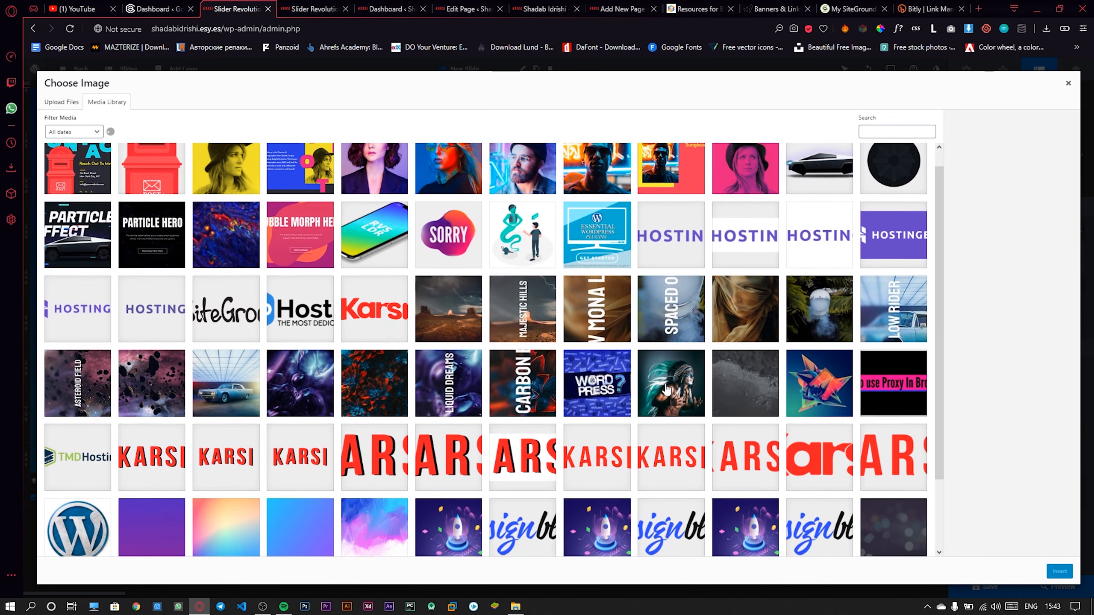
click(811, 345)
click(1058, 571)
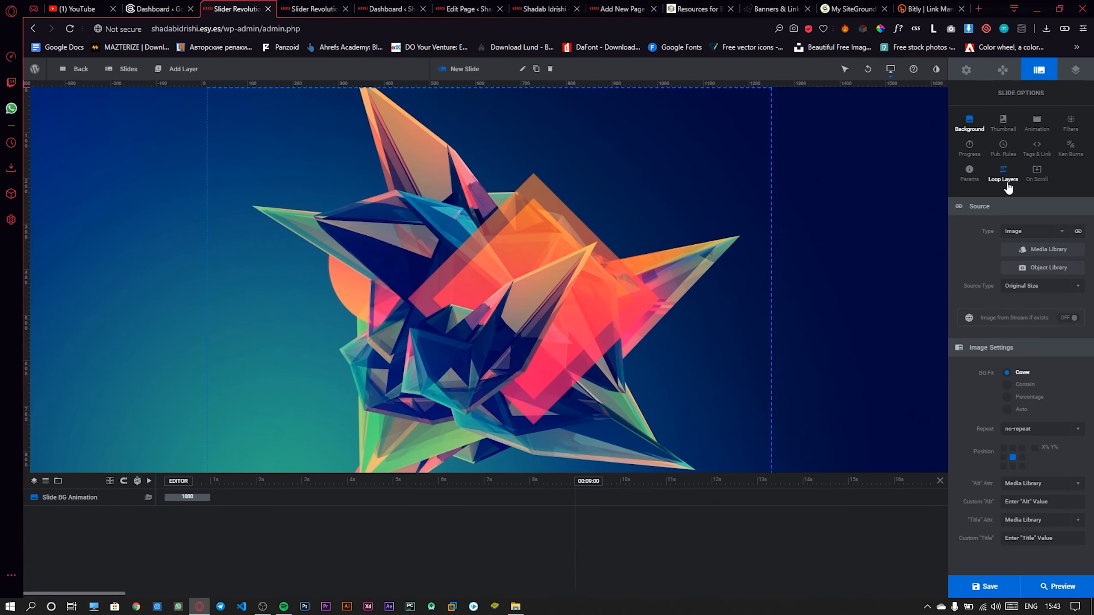
- Add a text layer near the middle of the slide reading "Follow Me On Instagram."
click(313, 9)
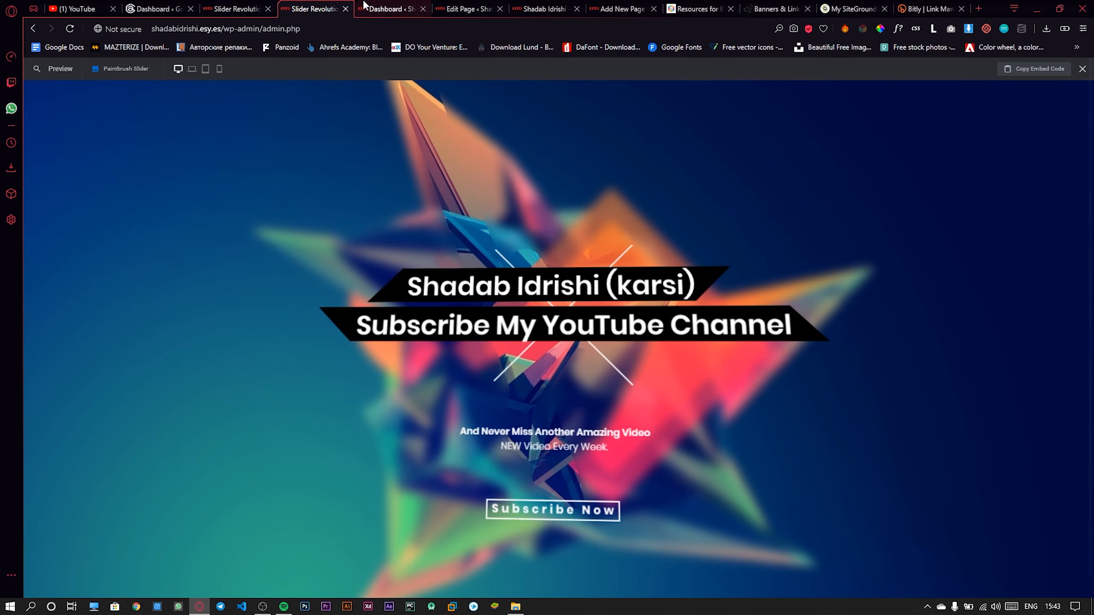
click(253, 9)
mouse_move(204, 70)
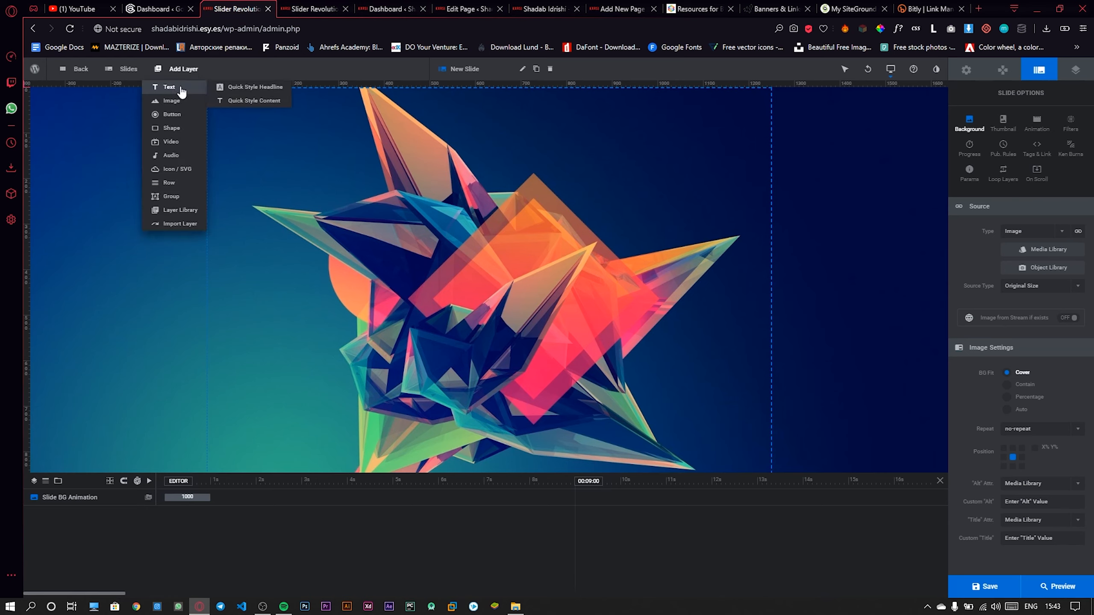
click(164, 90)
drag(244, 113, 482, 275)
drag(1005, 270, 966, 263)
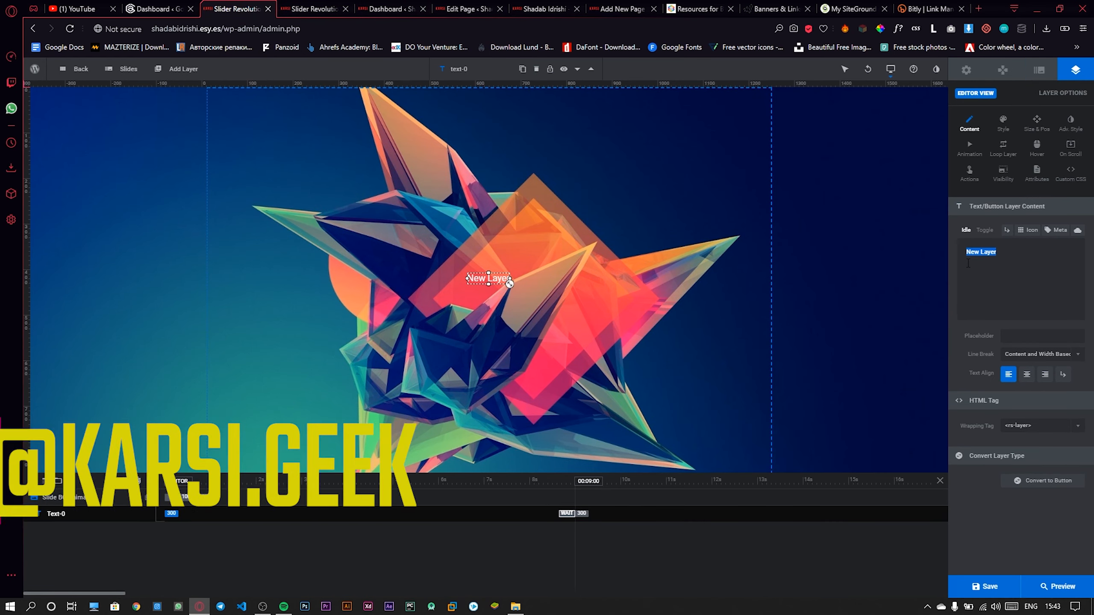
text(F)
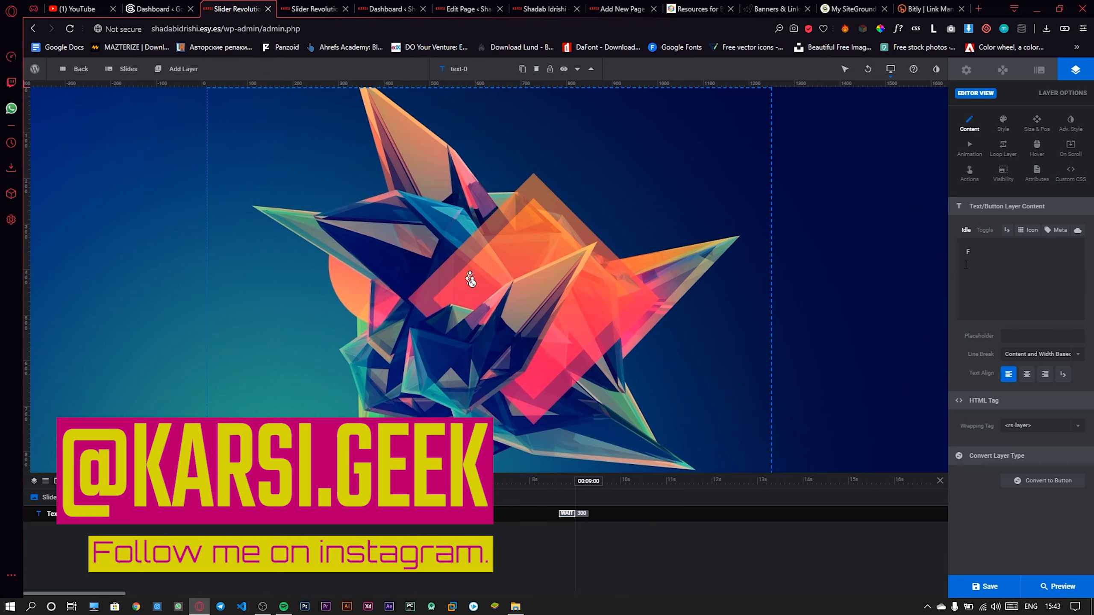
text(ollow Me On Inst)
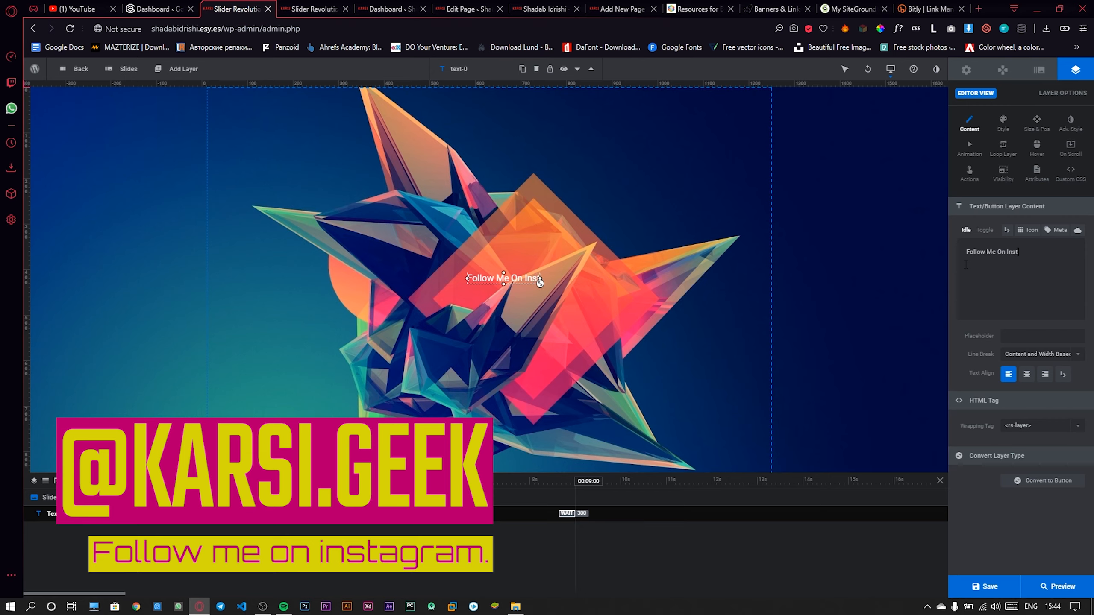
text(agram.)
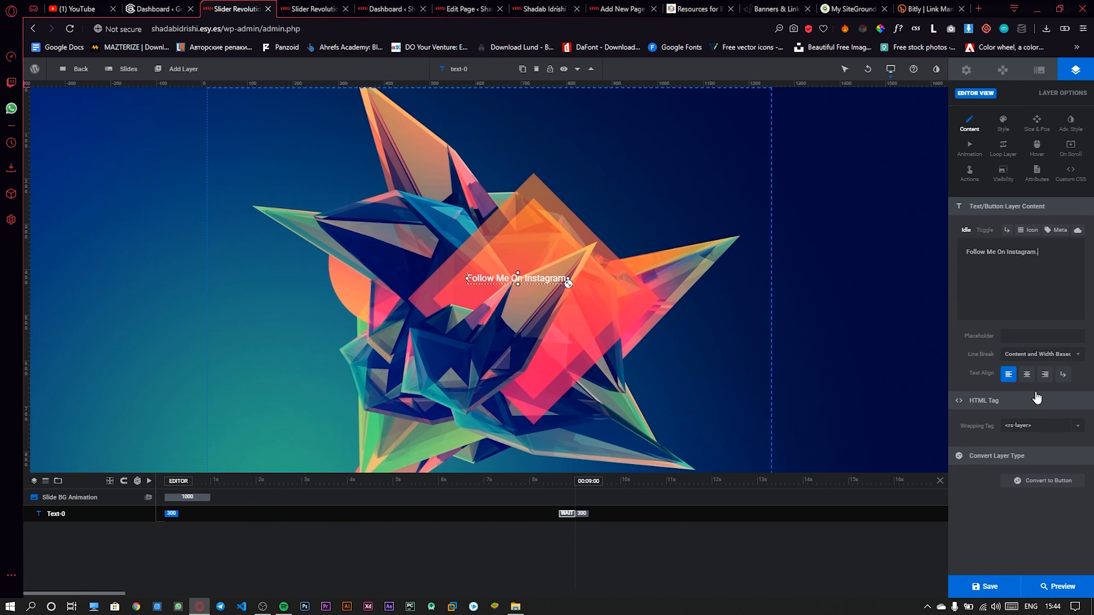
- Set the text layer's font size to 50px and its font family to Poppins
click(1003, 125)
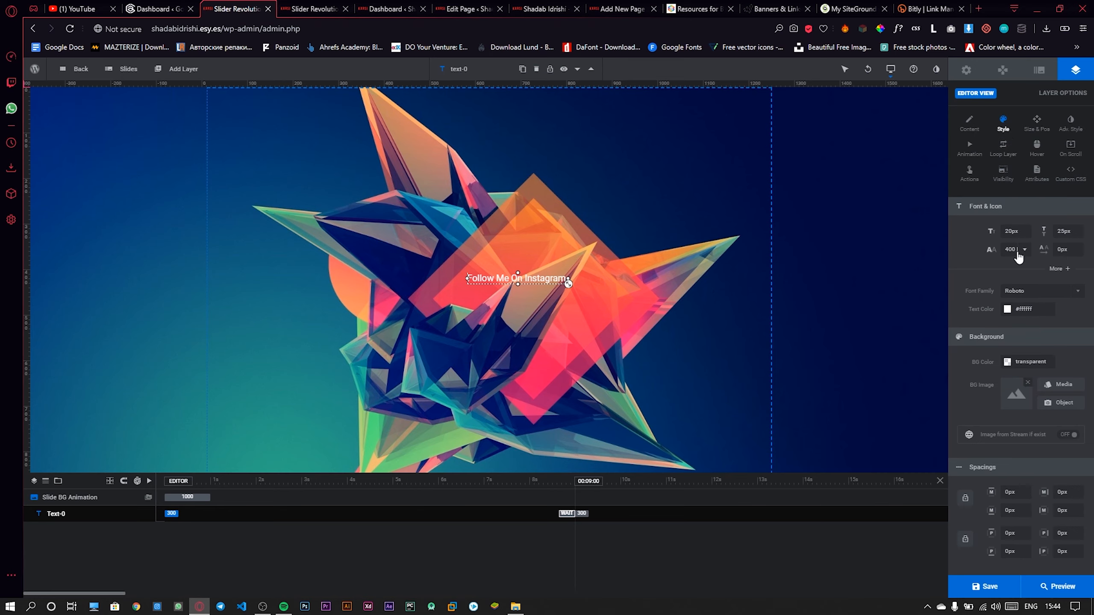
click(1022, 230)
text(50px)
click(1032, 296)
text(popp)
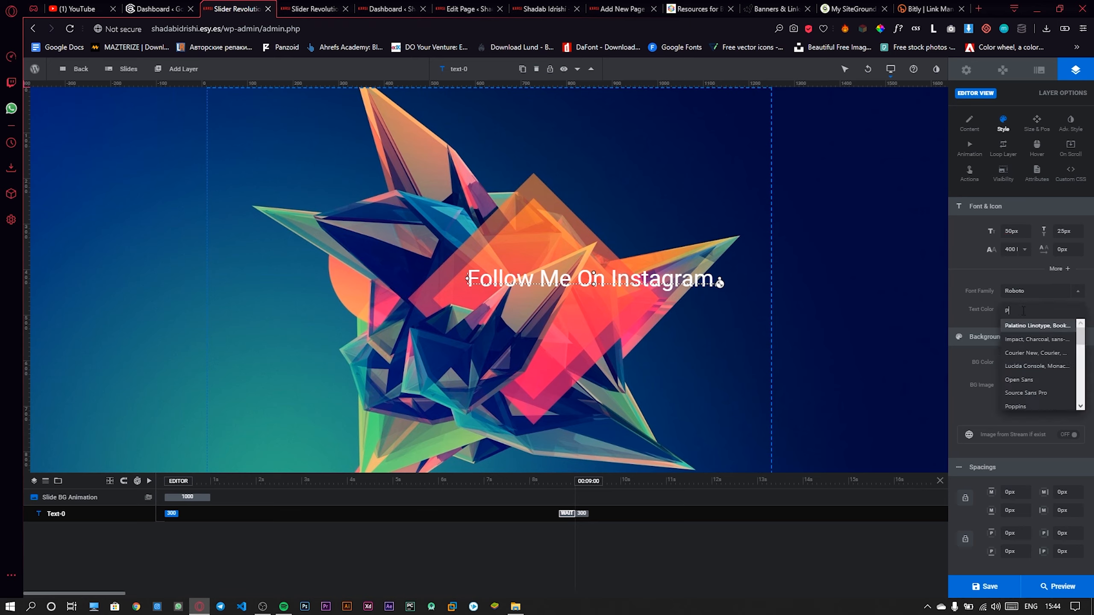
key(Return)
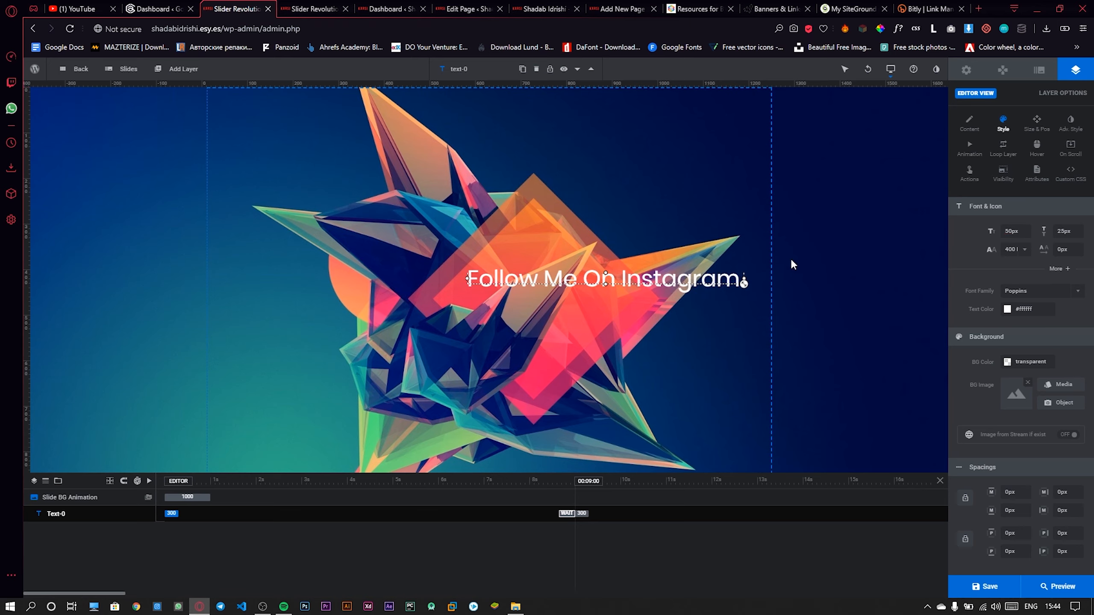
- Move the text layer left over the polygon star and set its line height to 60px and font weight to 600 Semi-Bold
drag(557, 280, 453, 288)
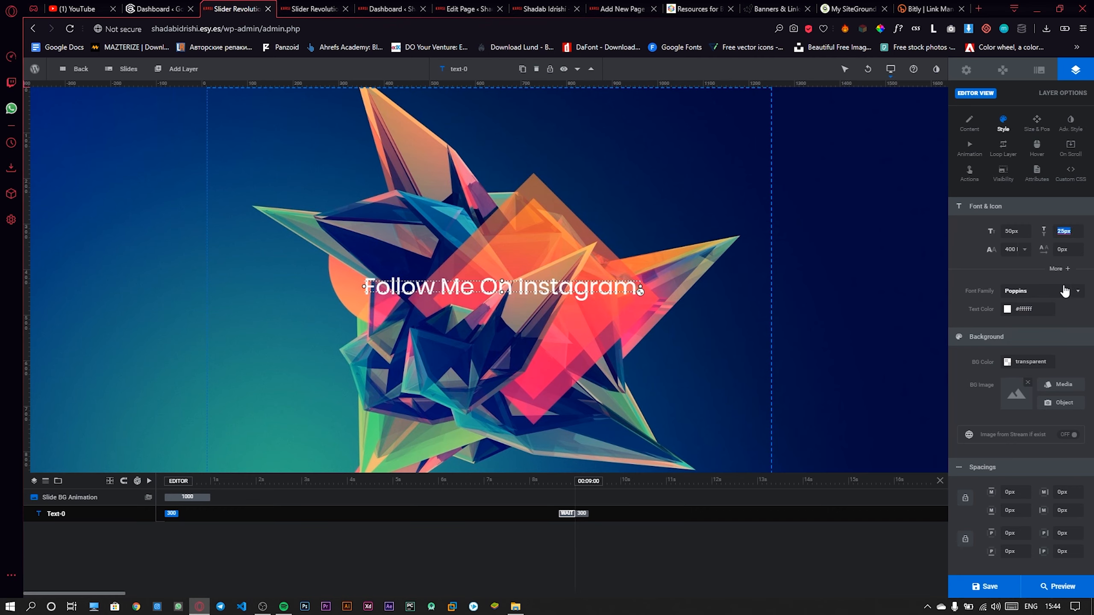
text(60)
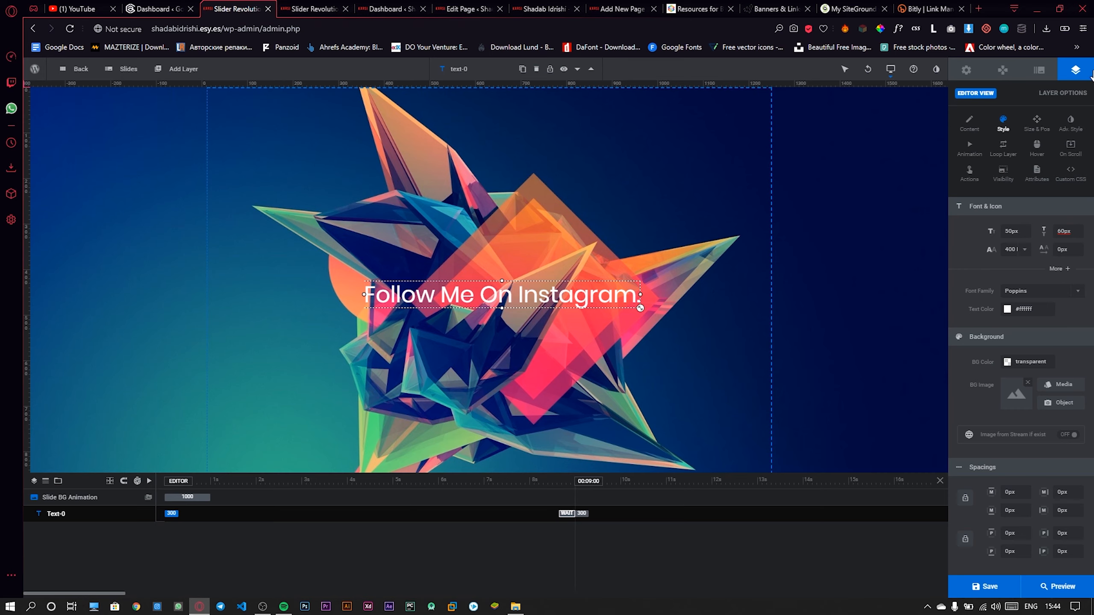
click(1025, 250)
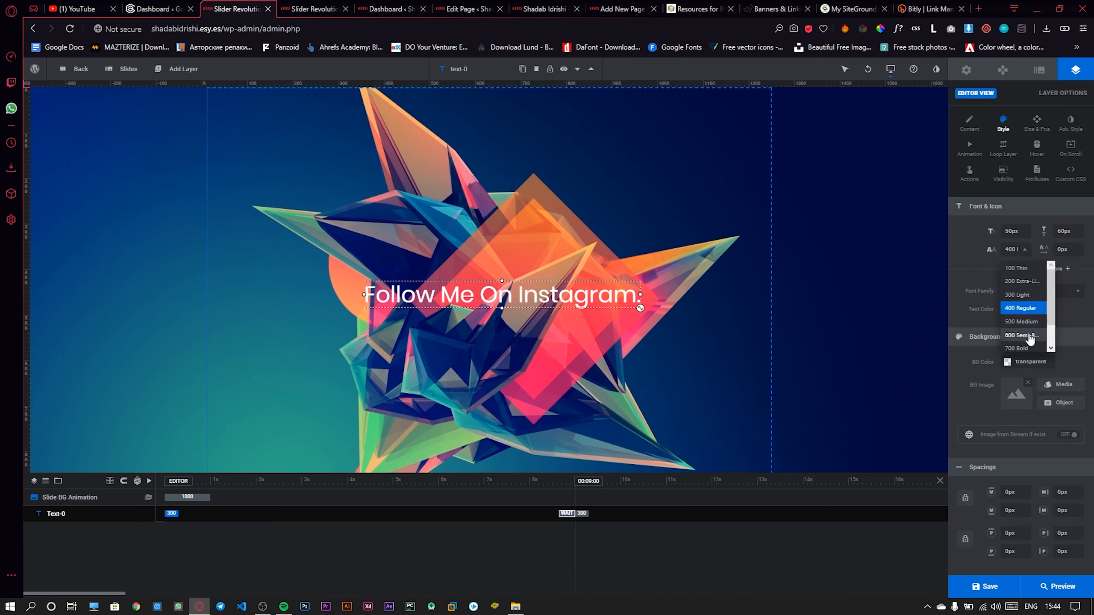
click(1001, 320)
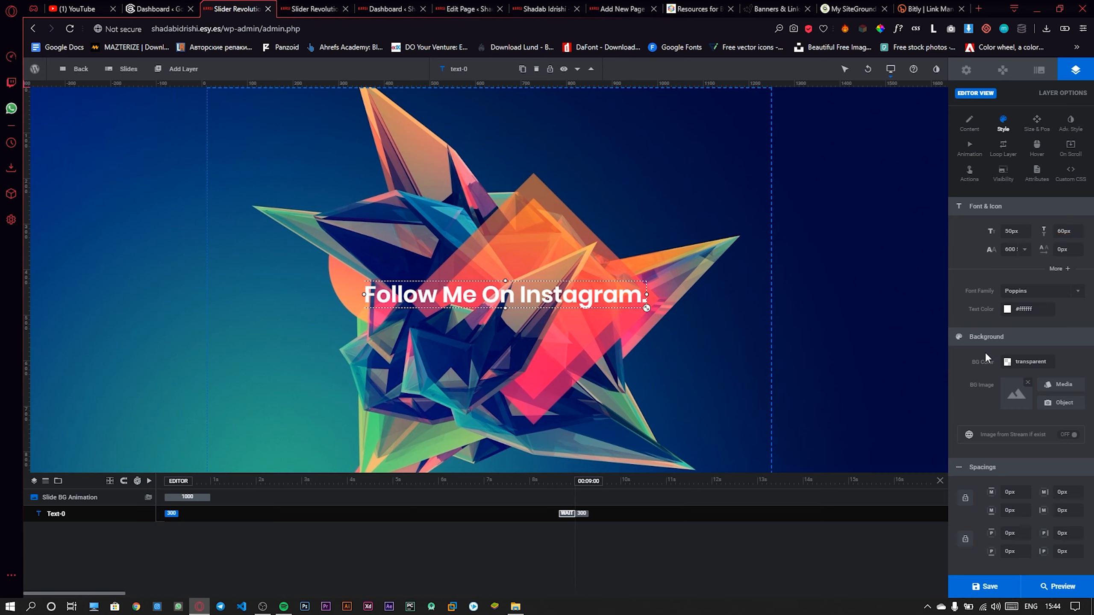
- Give the text layer a solid black background colour (#000000)
click(1006, 362)
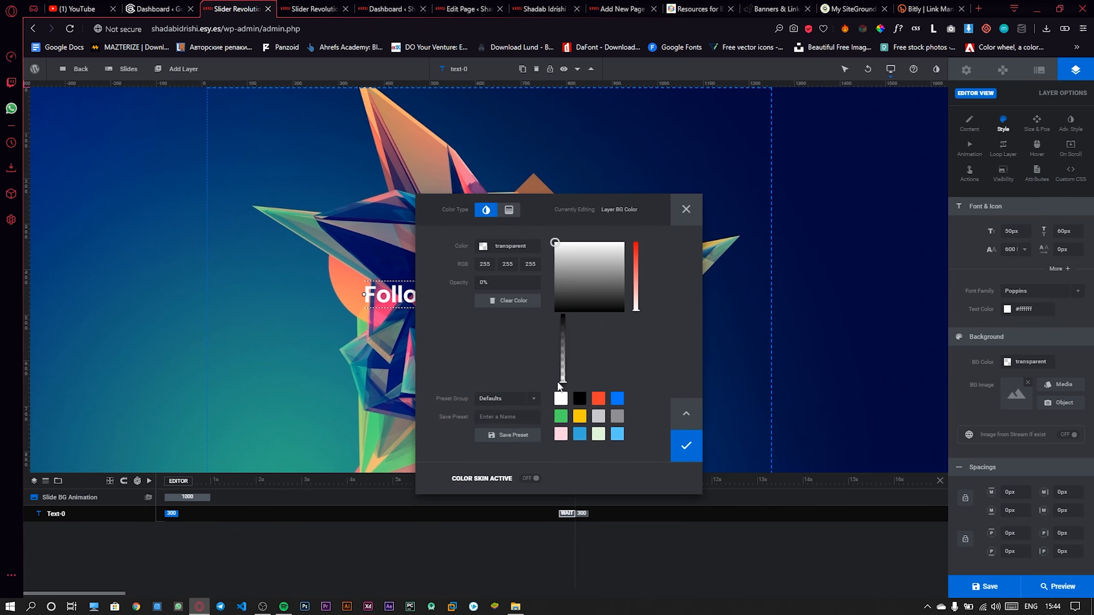
click(579, 399)
click(685, 445)
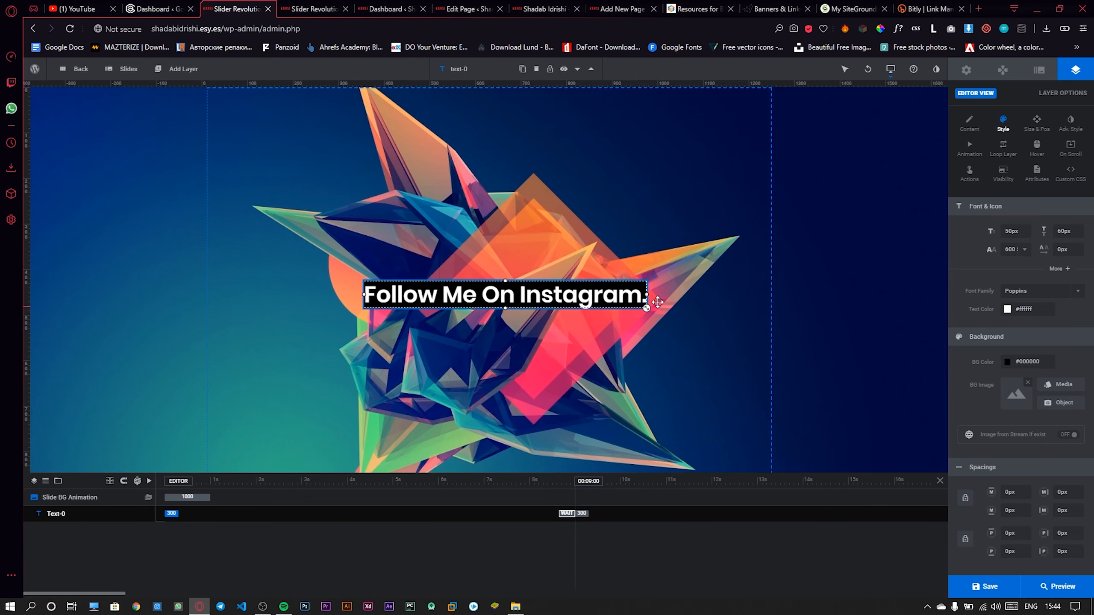
- Centre the text layer horizontally within the layer area
click(1038, 122)
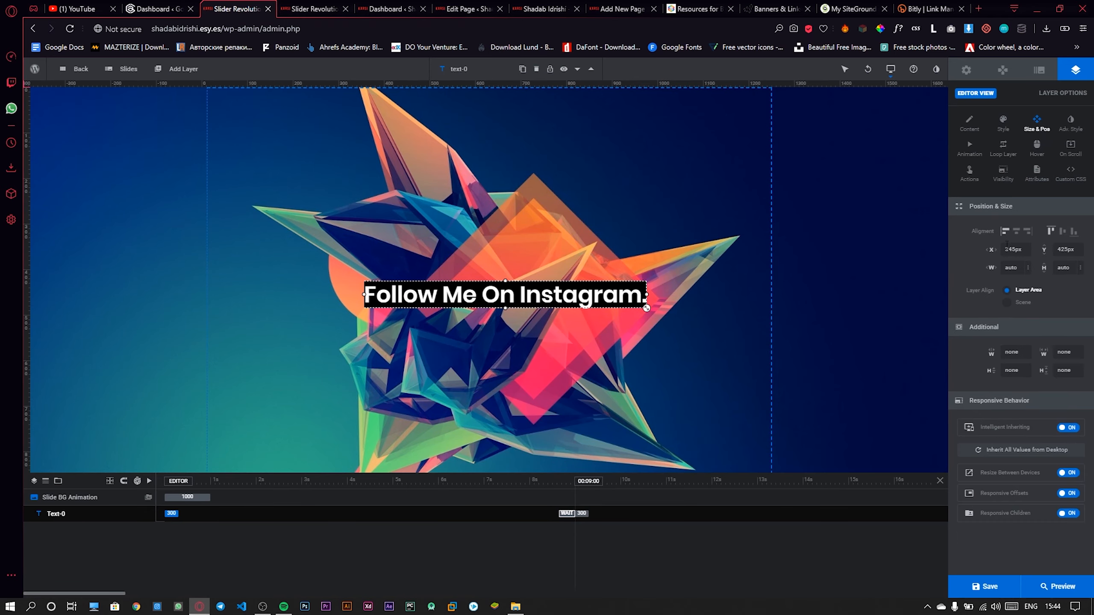
click(1022, 250)
click(1017, 233)
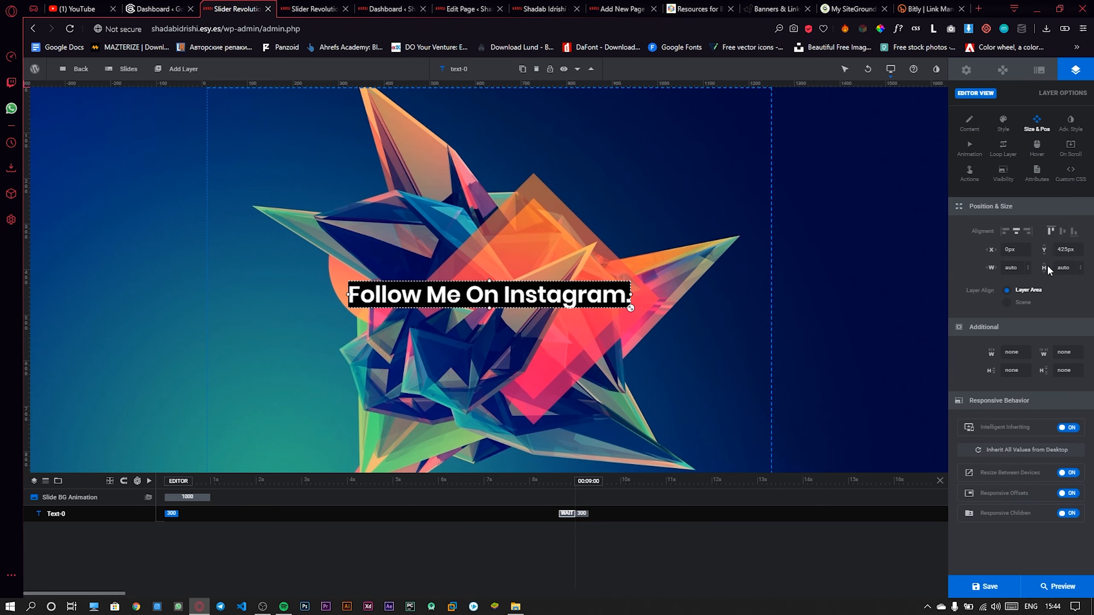
- Try positioning the "Follow Me On Instagram." text layer at a vertical offset of 310px, including with middle vertical alignment
text(310px)
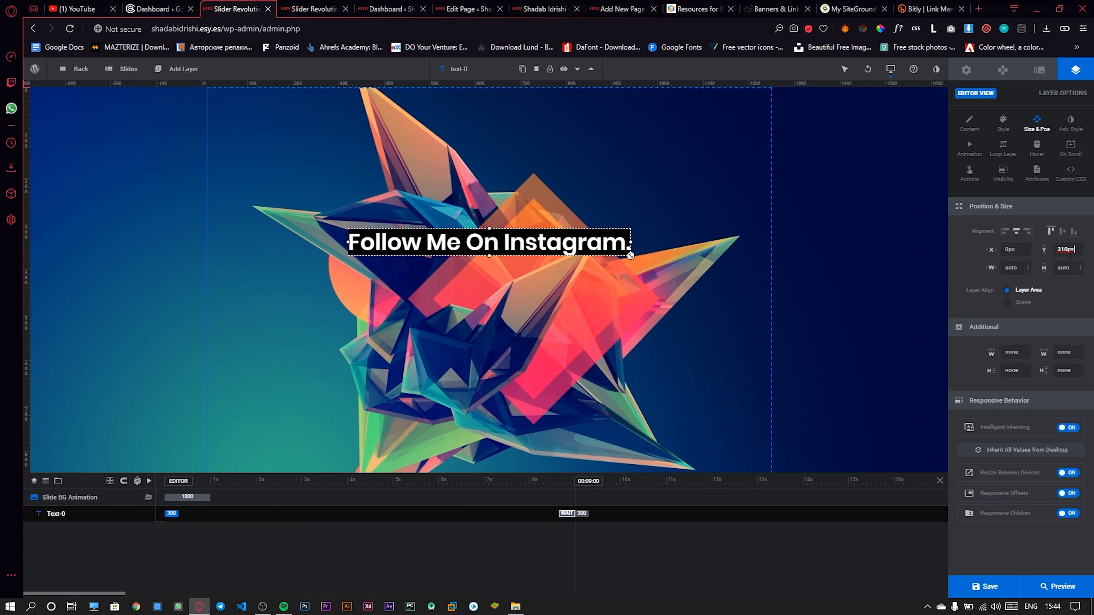
click(1062, 234)
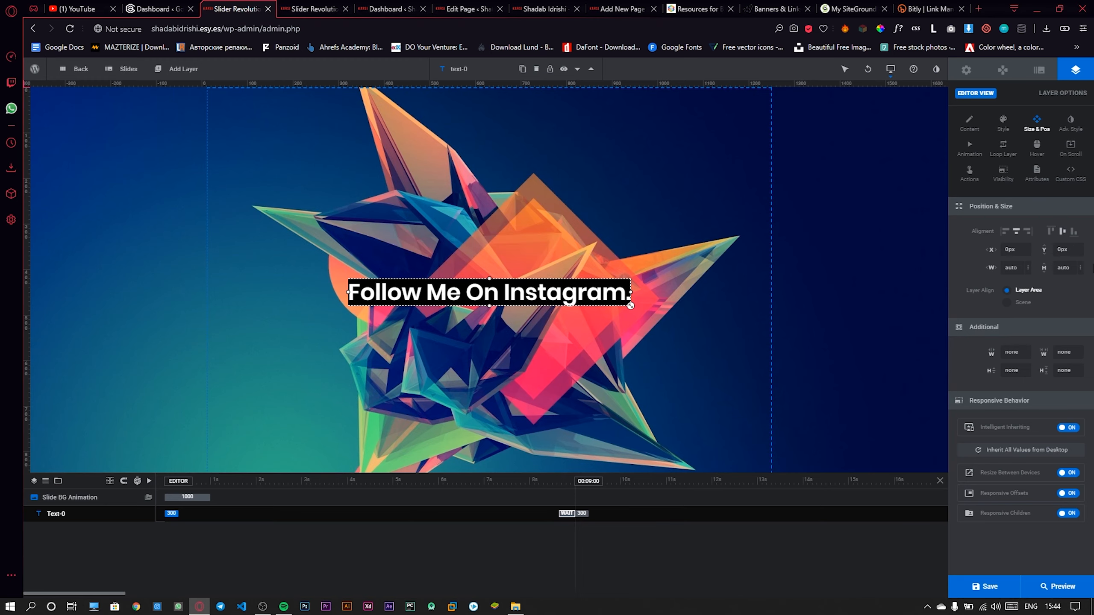
click(1075, 250)
text(310)
key(Return)
- Align the "Follow Me On Instagram." text layer to the top of the layer area and set its Y position to 310px
click(1050, 232)
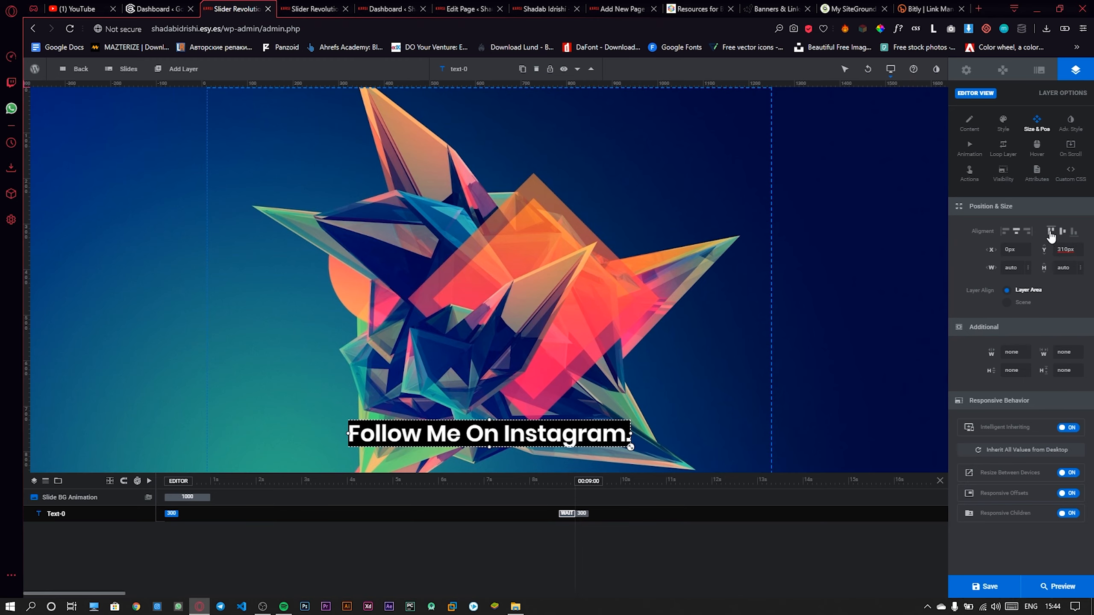
click(1072, 249)
text(310)
key(Return)
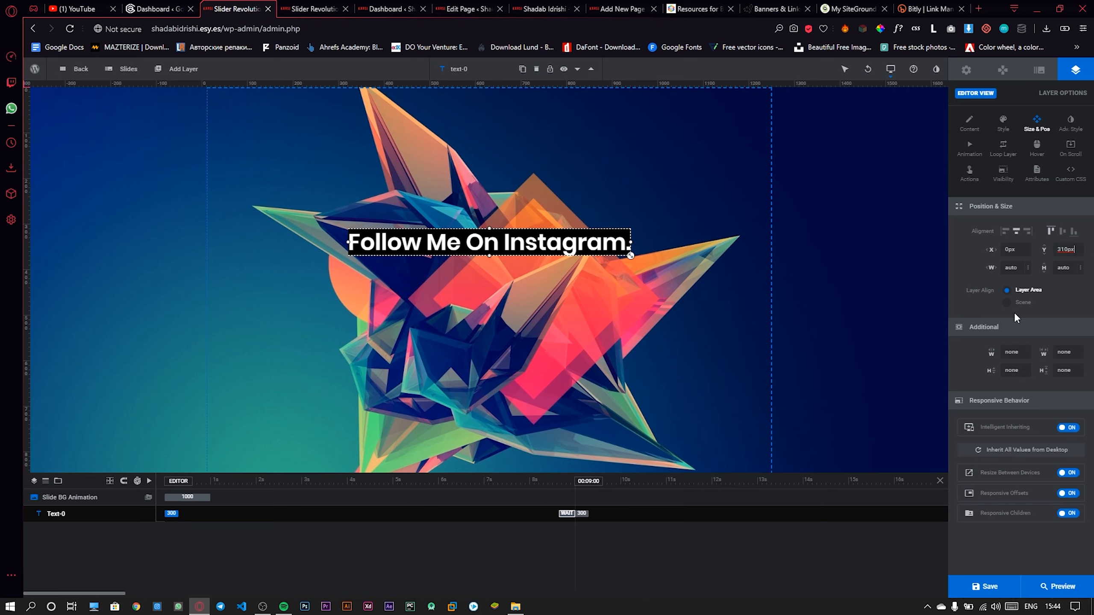
- Set both the left and right sharp corner extensions of the text layer to Reverse, and compare with the Paintbrush Slider preview
click(1061, 428)
click(1071, 126)
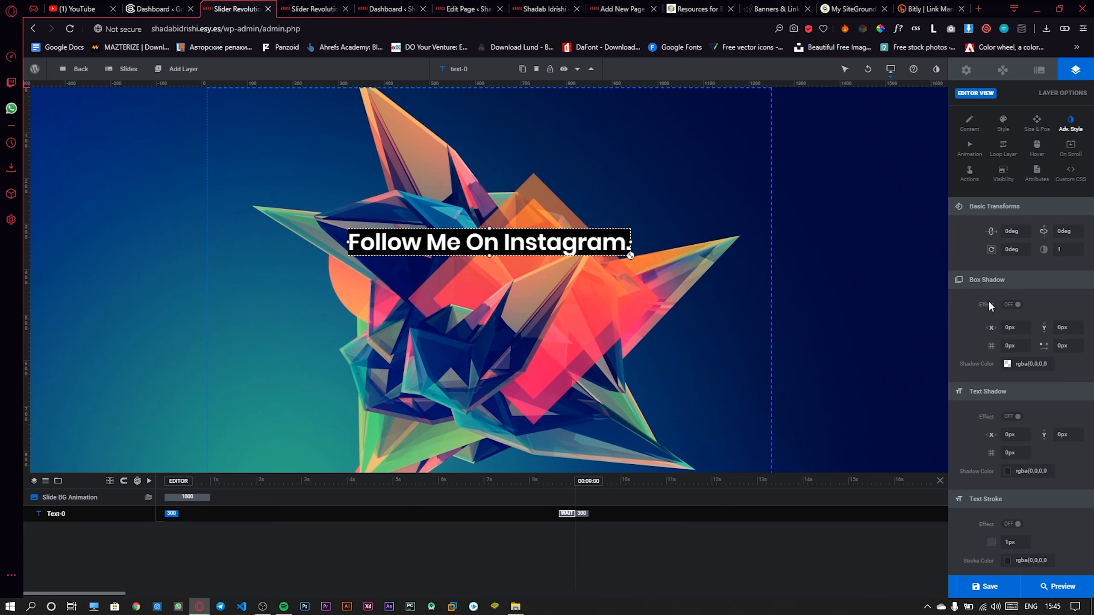
scroll(988, 301, down, 5)
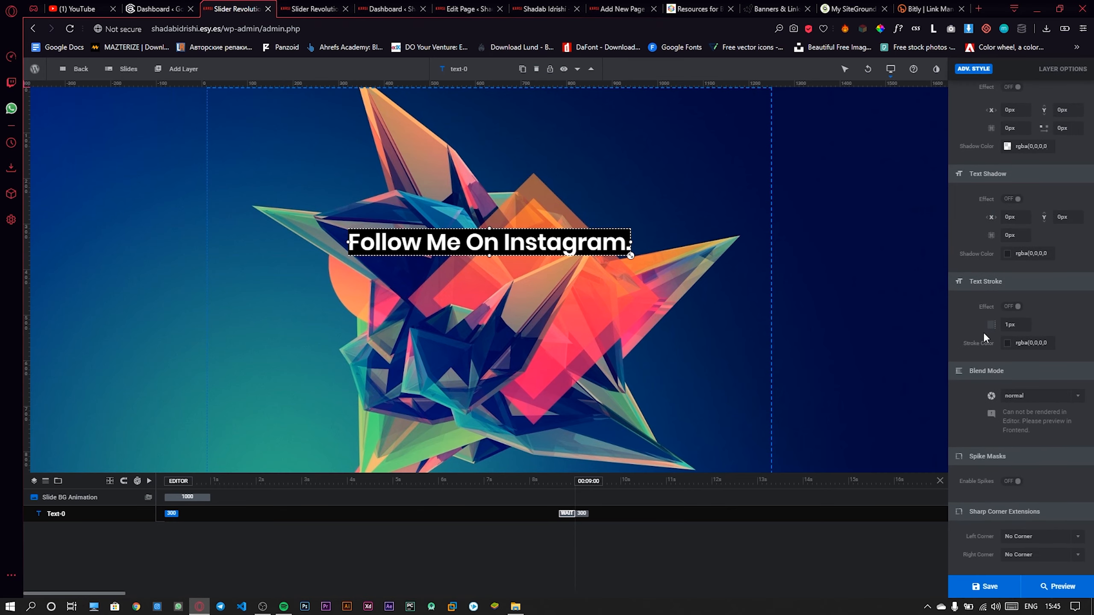
click(1041, 539)
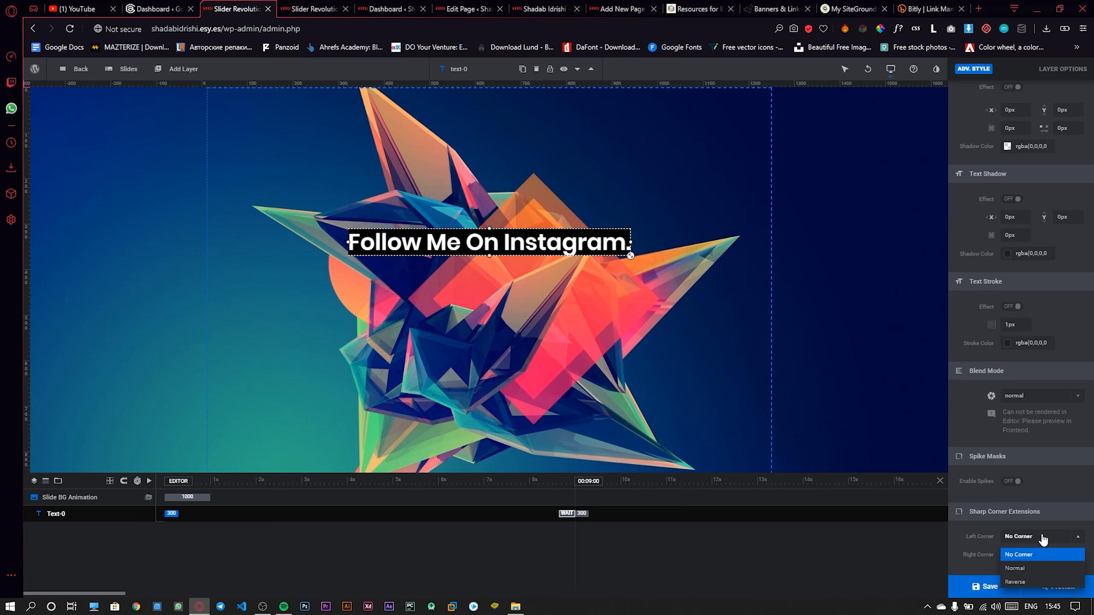
click(1029, 583)
click(1010, 559)
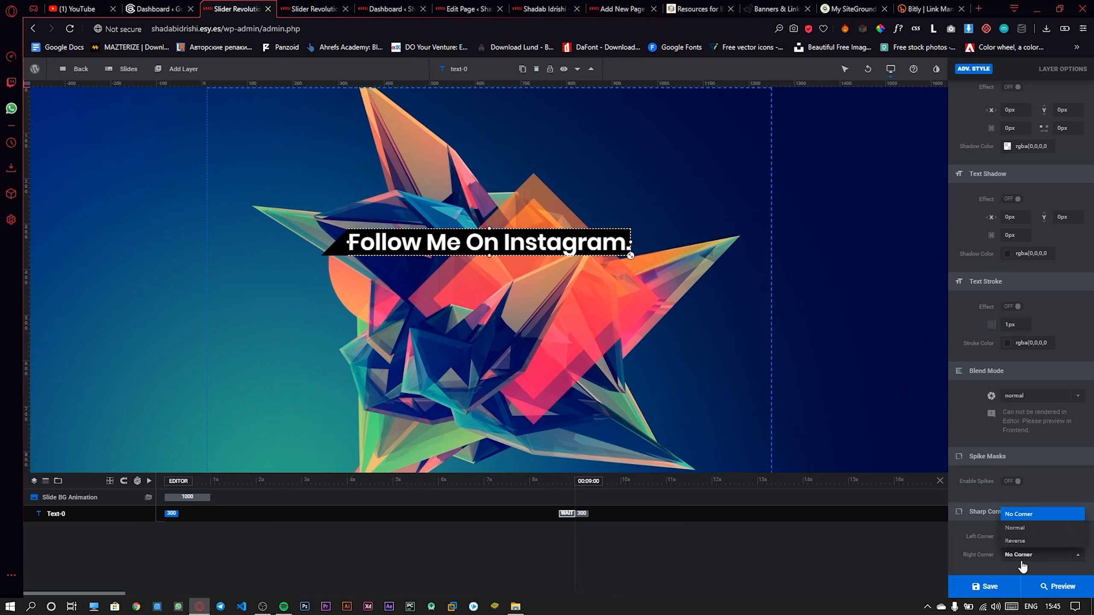
click(1015, 554)
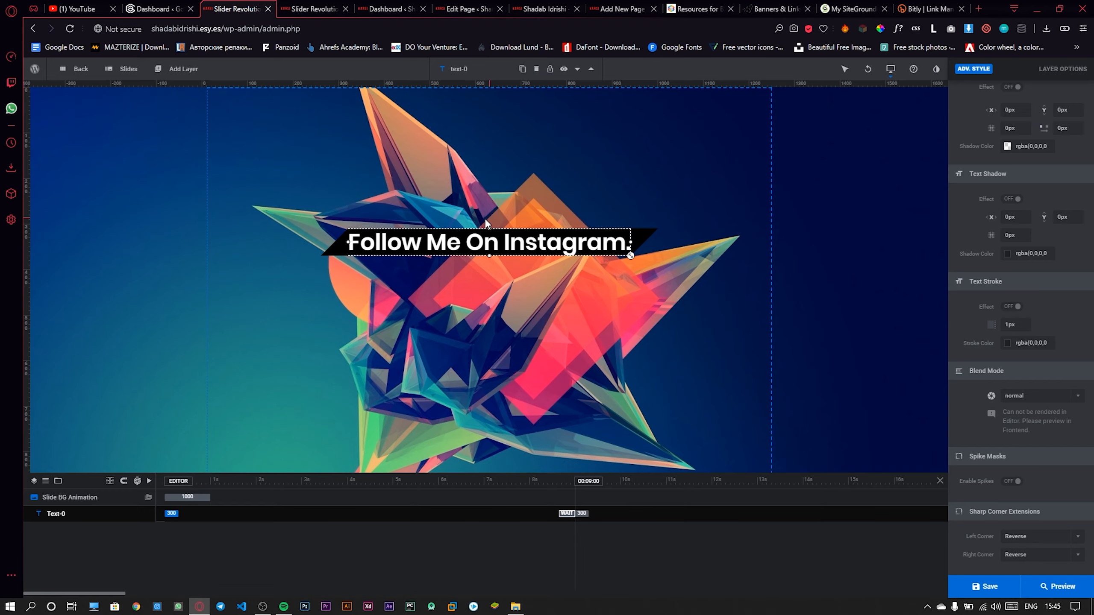
click(313, 8)
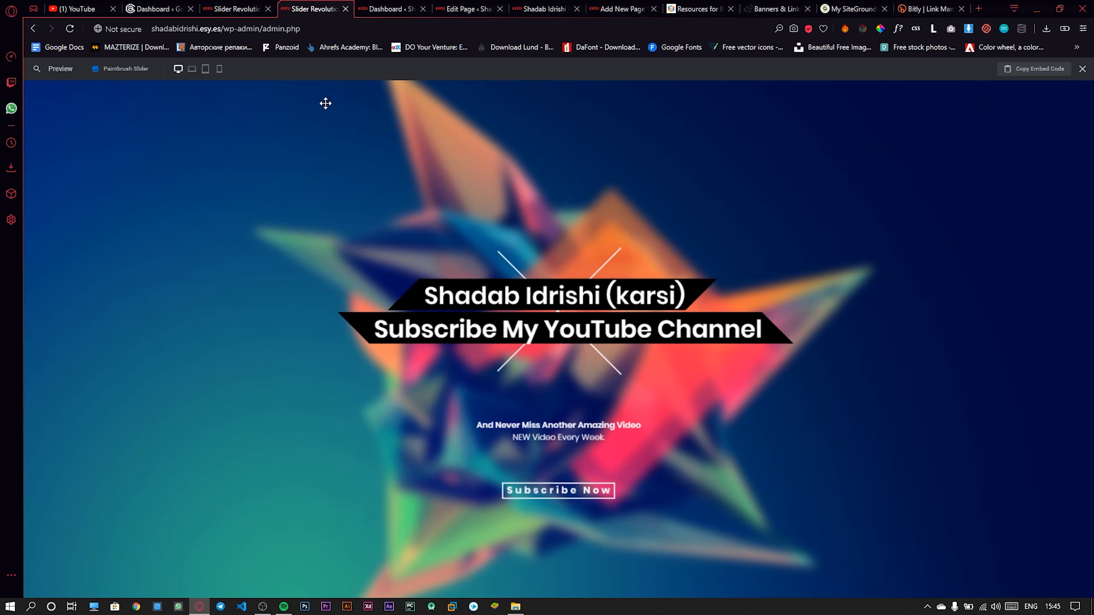
click(227, 5)
- Set the text layer's parallax level to 12. (-8 %)
scroll(993, 393, up, 5)
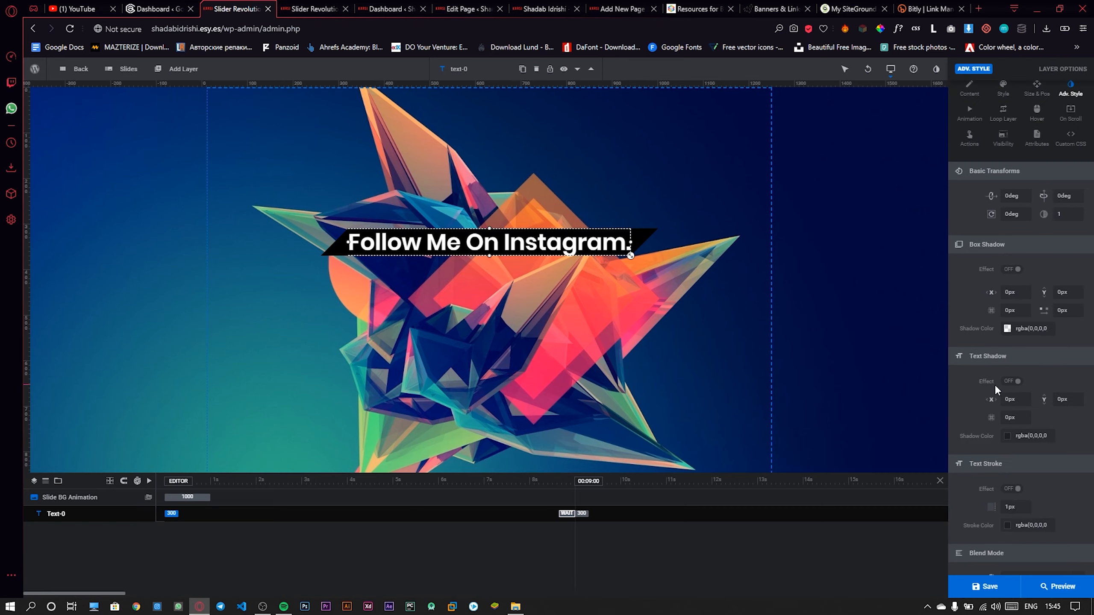
click(1072, 149)
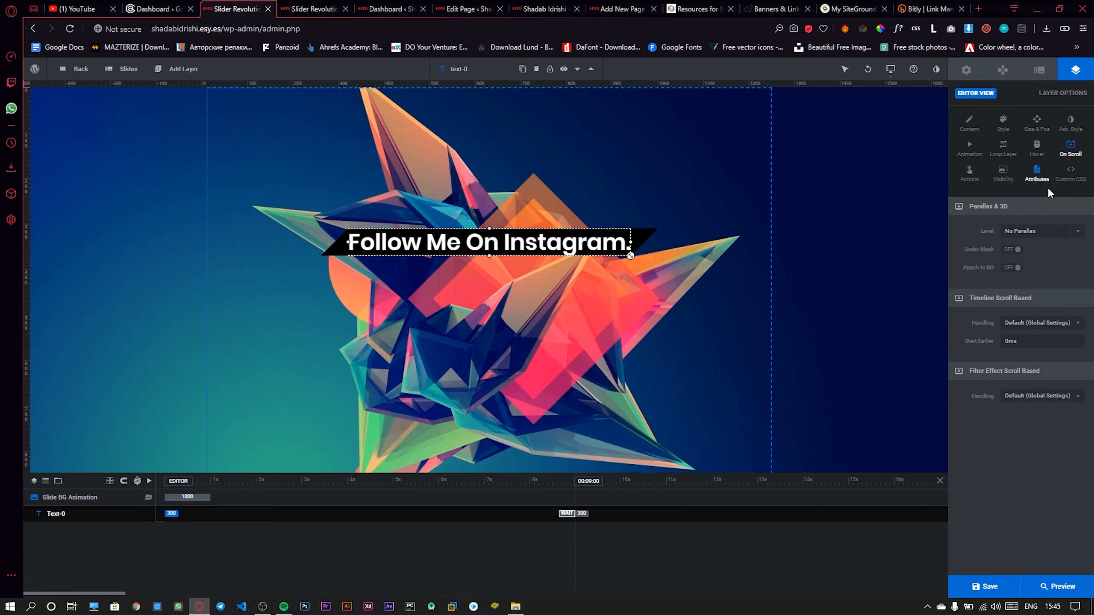
click(1056, 236)
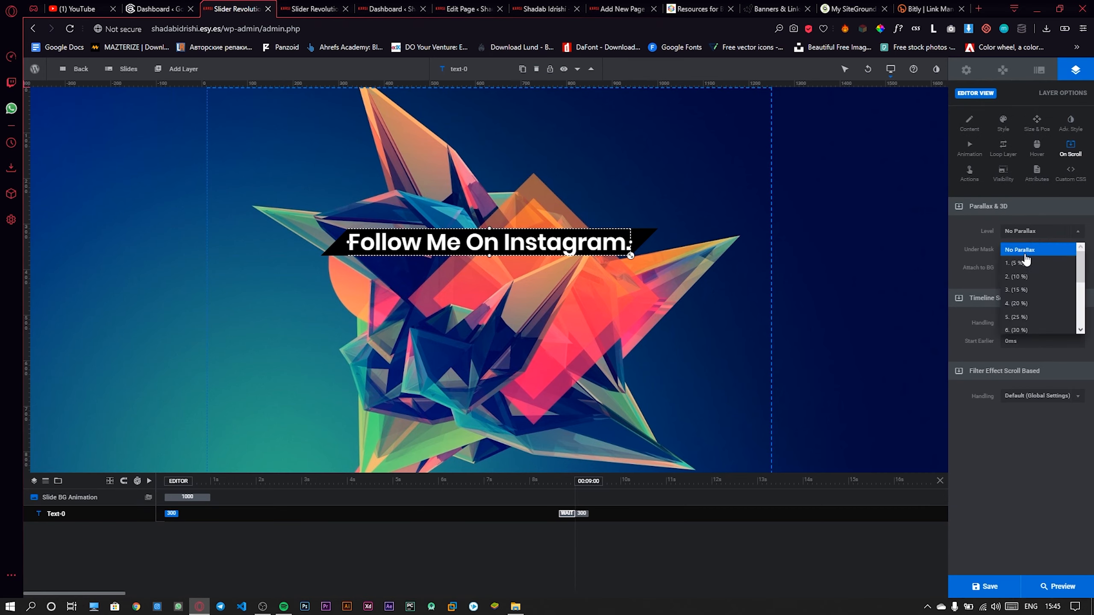
scroll(1036, 280, down, 3)
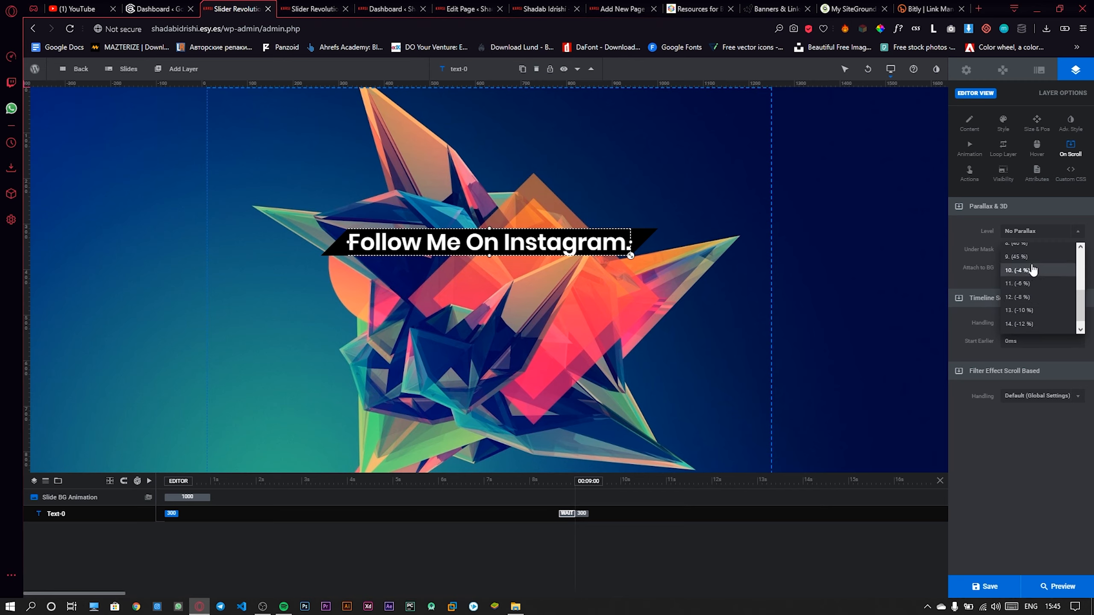
click(1034, 298)
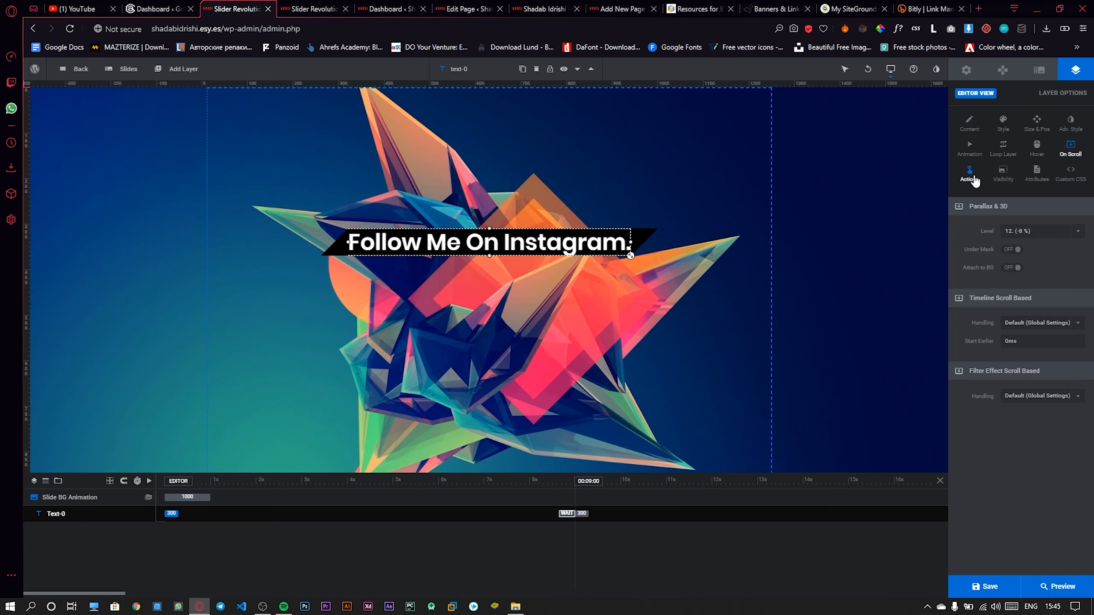
- Add a second text layer below the "Follow Me On Instagram." banner and enter the Instagram handle as its content
click(310, 9)
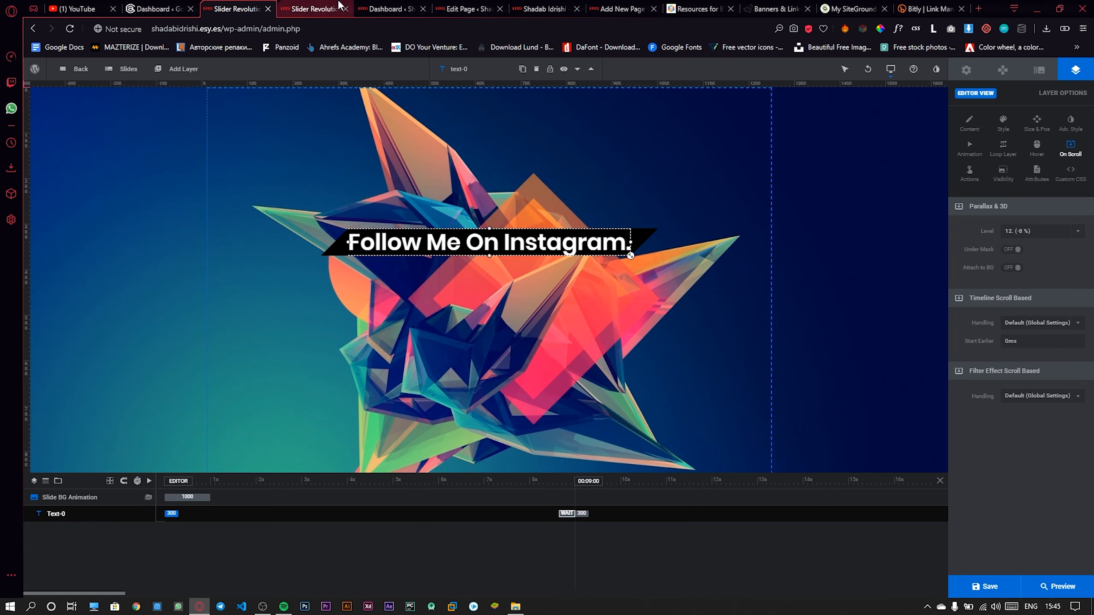
click(243, 5)
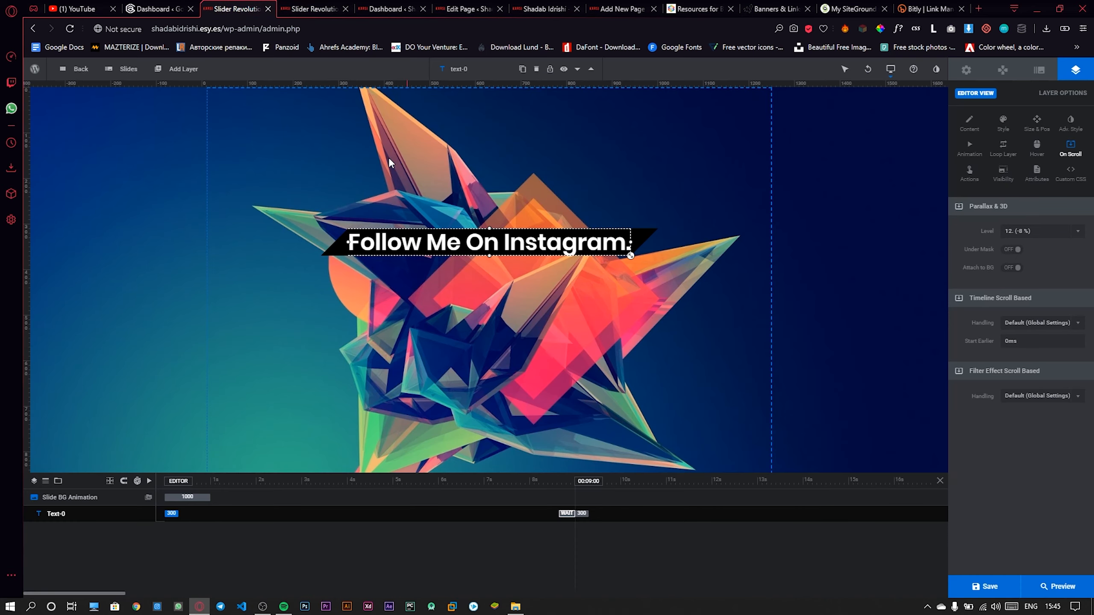
click(168, 87)
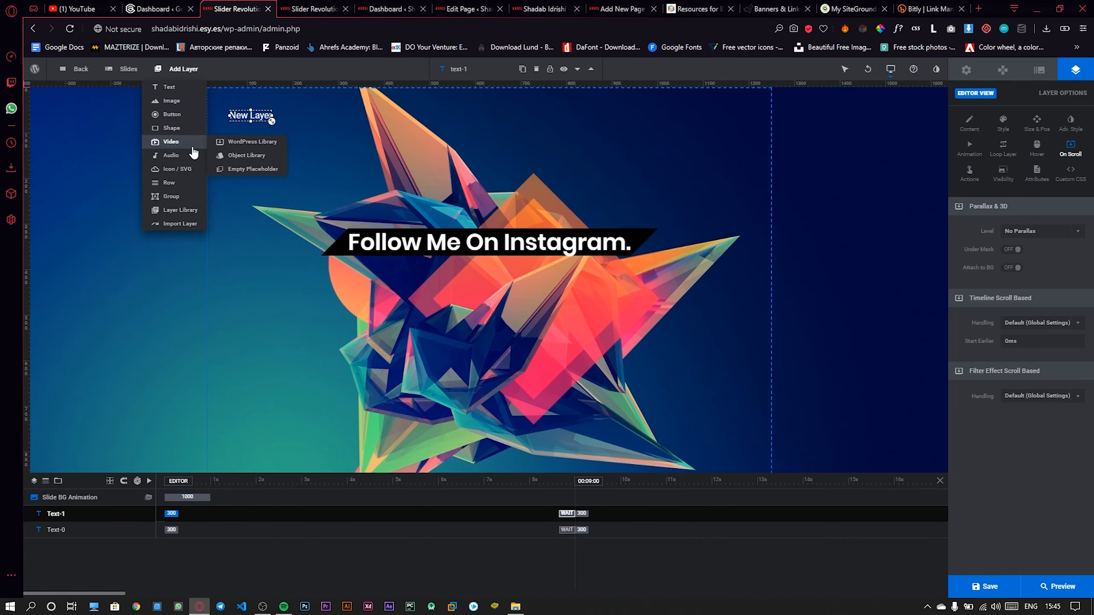
drag(255, 115, 483, 282)
double_click(484, 283)
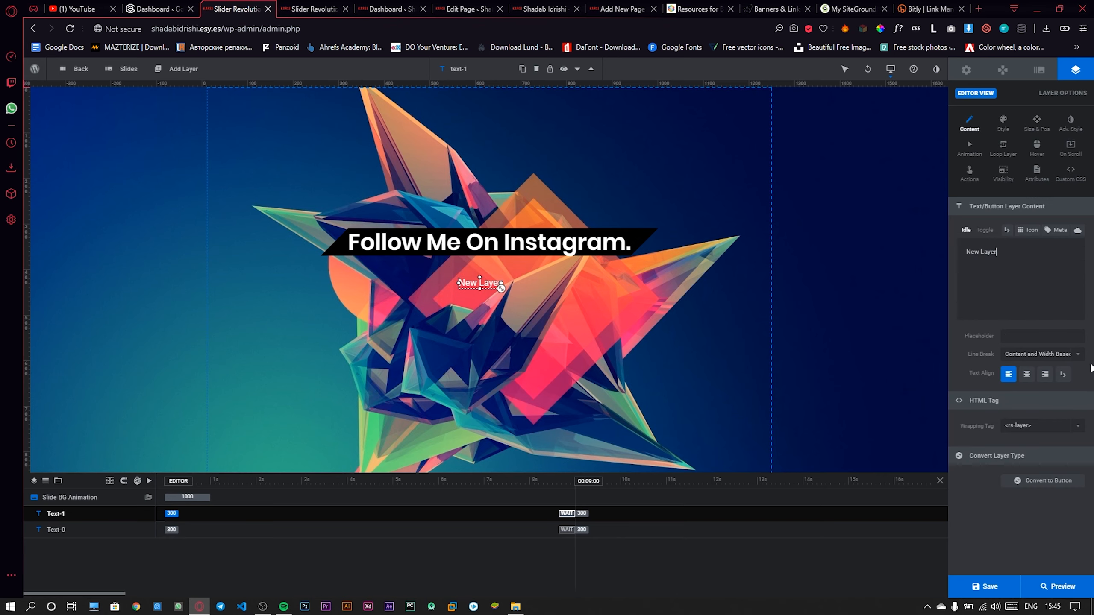
text(@)
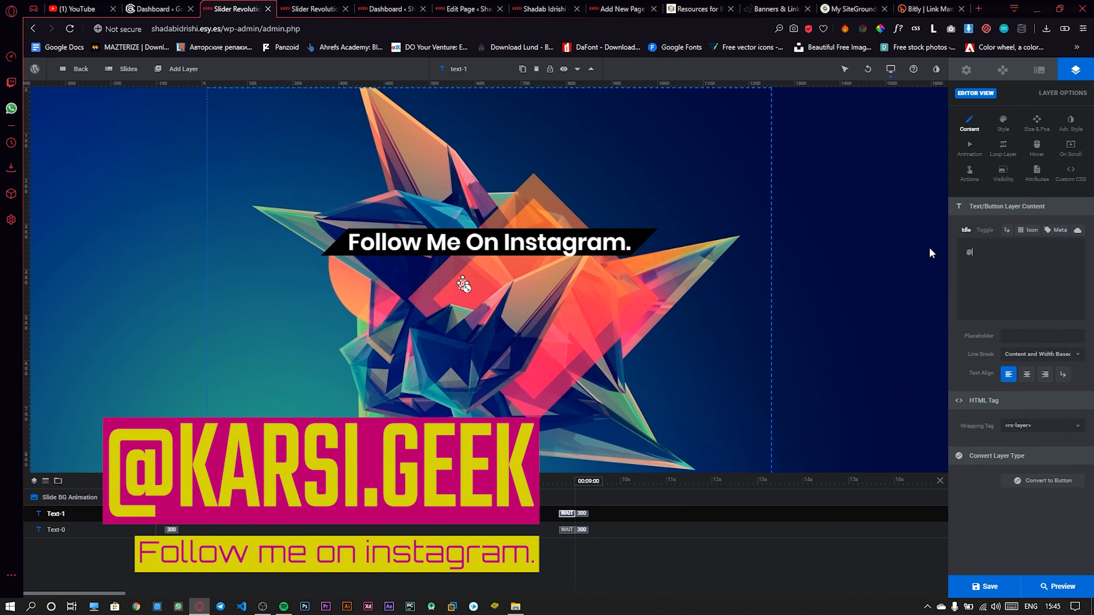
text(karsi.geek)
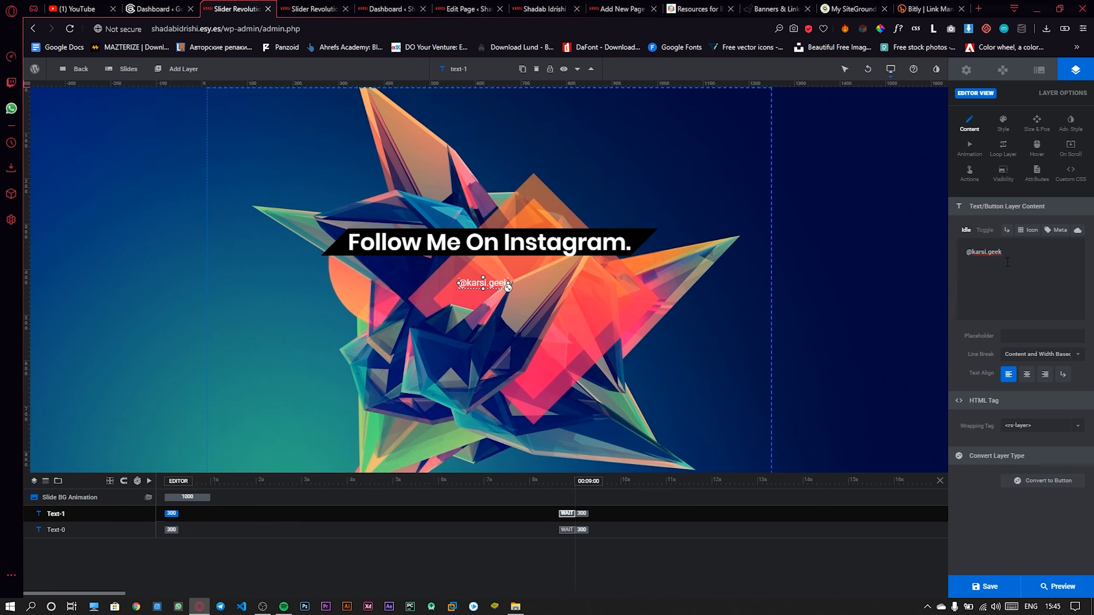
- Set the Instagram handle layer's font size to 50px and its line height to 60px
click(1003, 124)
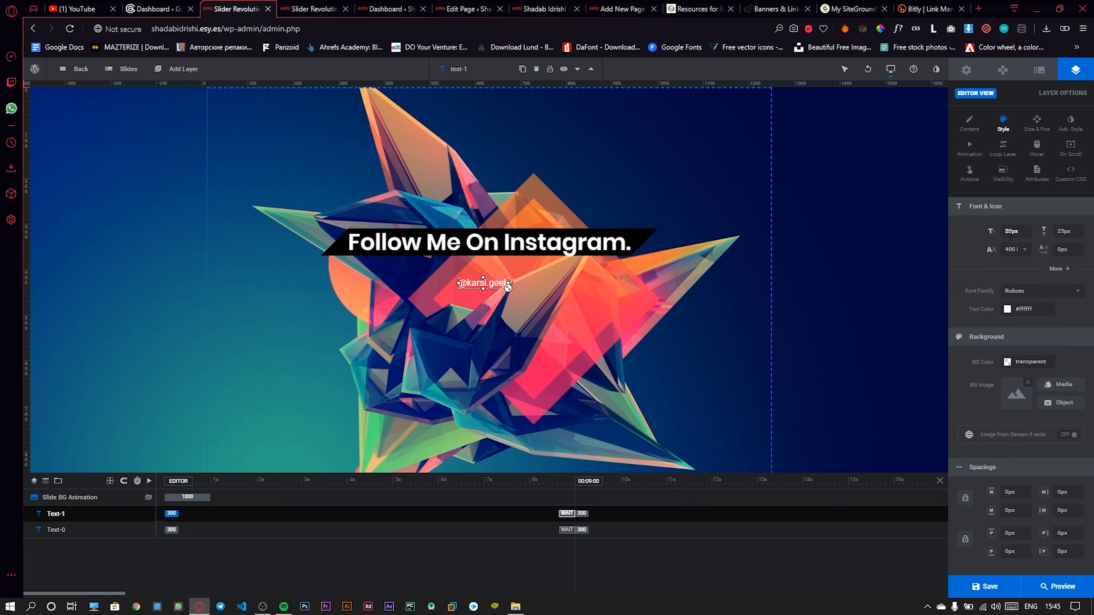
click(1011, 233)
text(50)
key(Return)
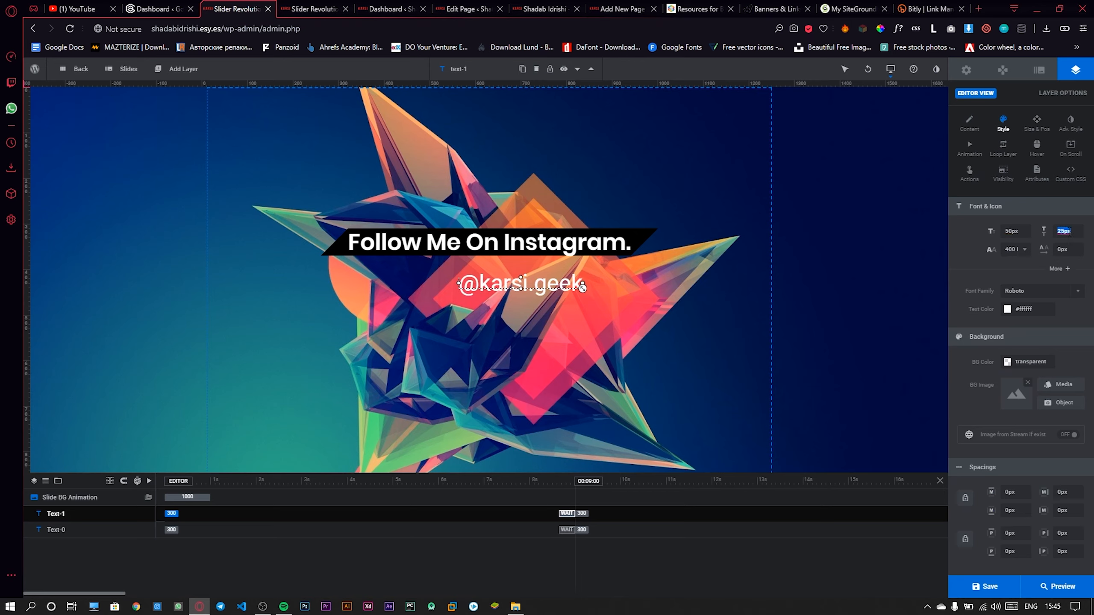
text(60px)
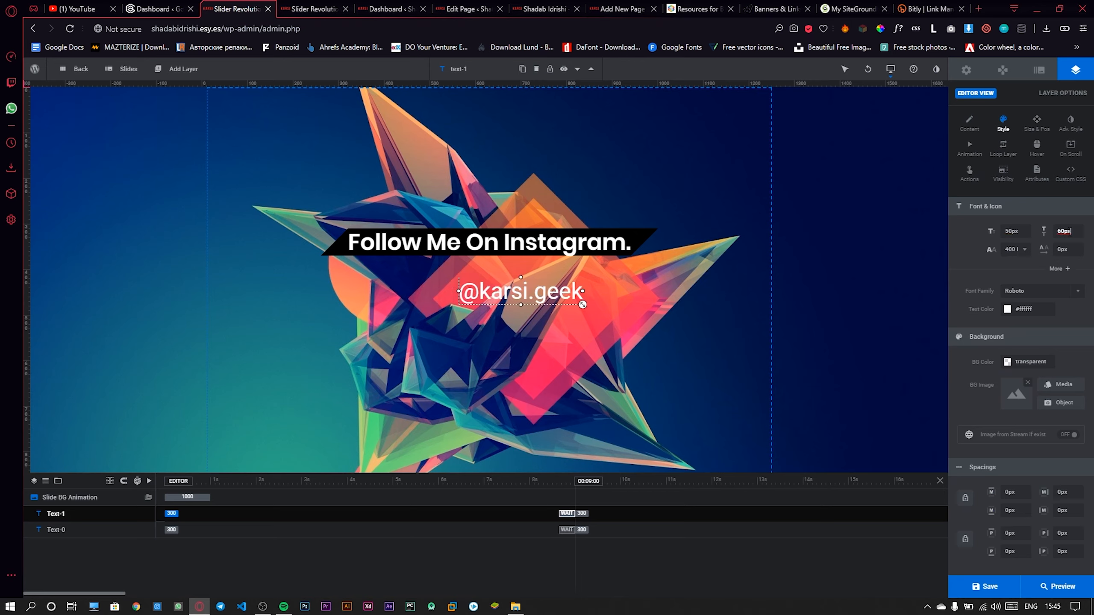
- Change the Instagram handle layer's font family to Poppins and its font weight to 600
click(1025, 250)
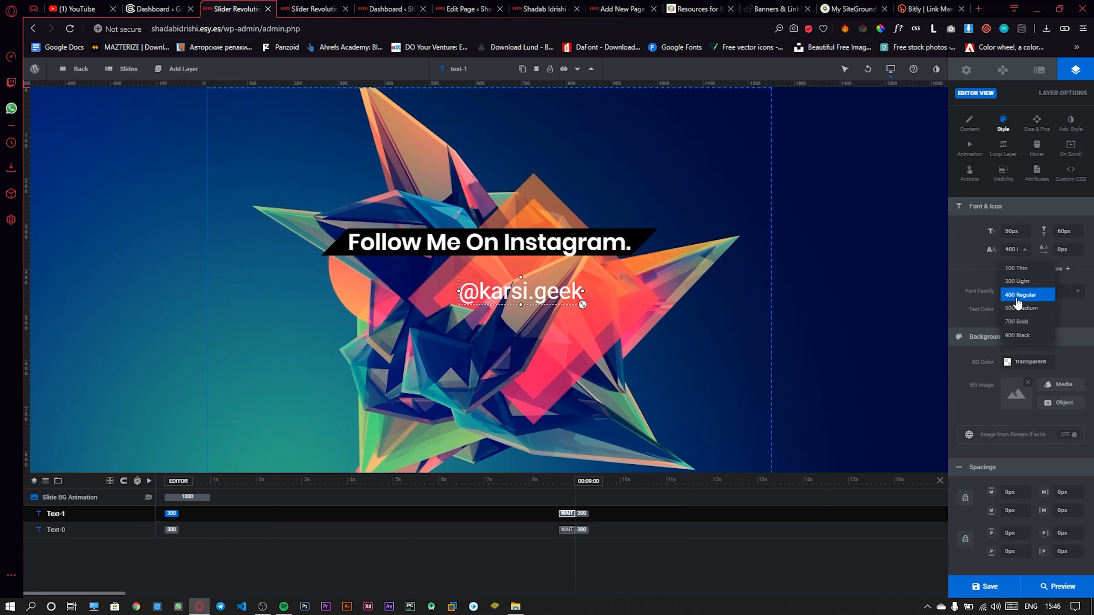
click(975, 297)
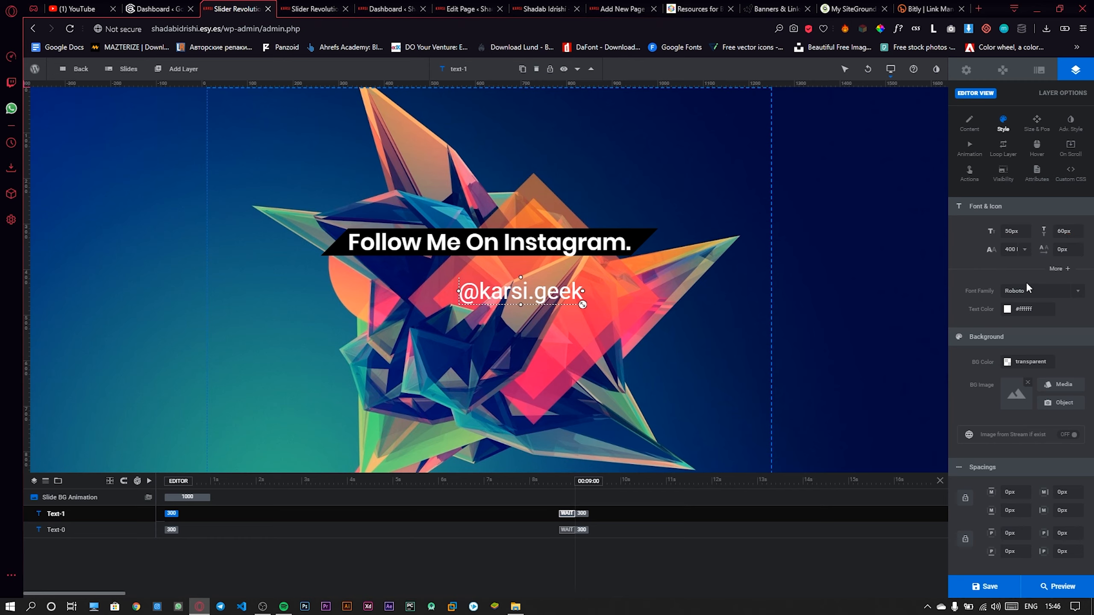
click(1029, 291)
text([)
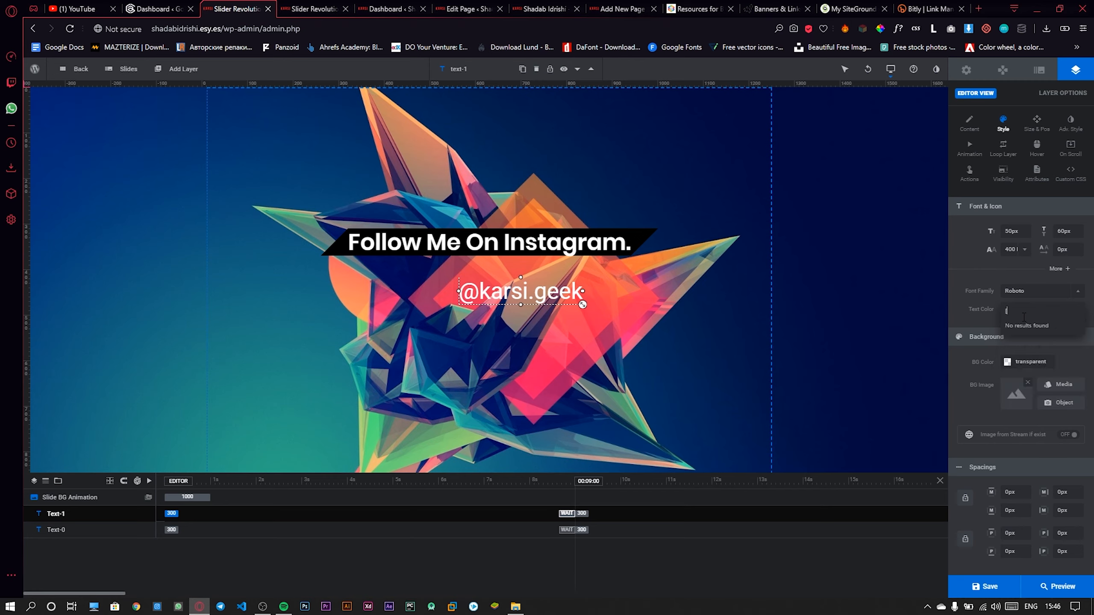
key(BackSpace)
text(pop)
key(Return)
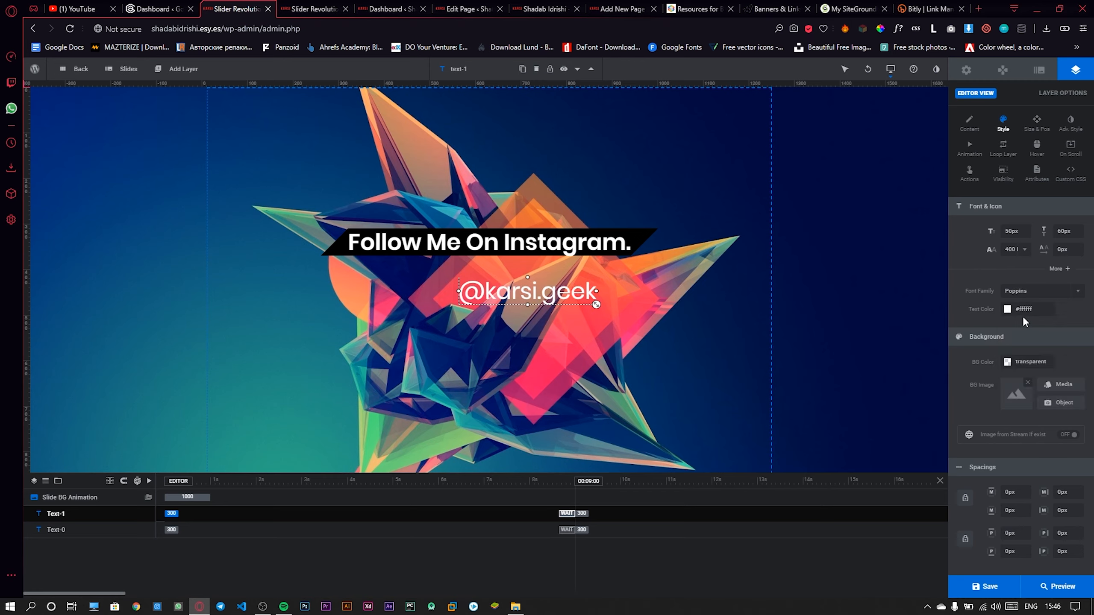
click(1023, 249)
click(1027, 336)
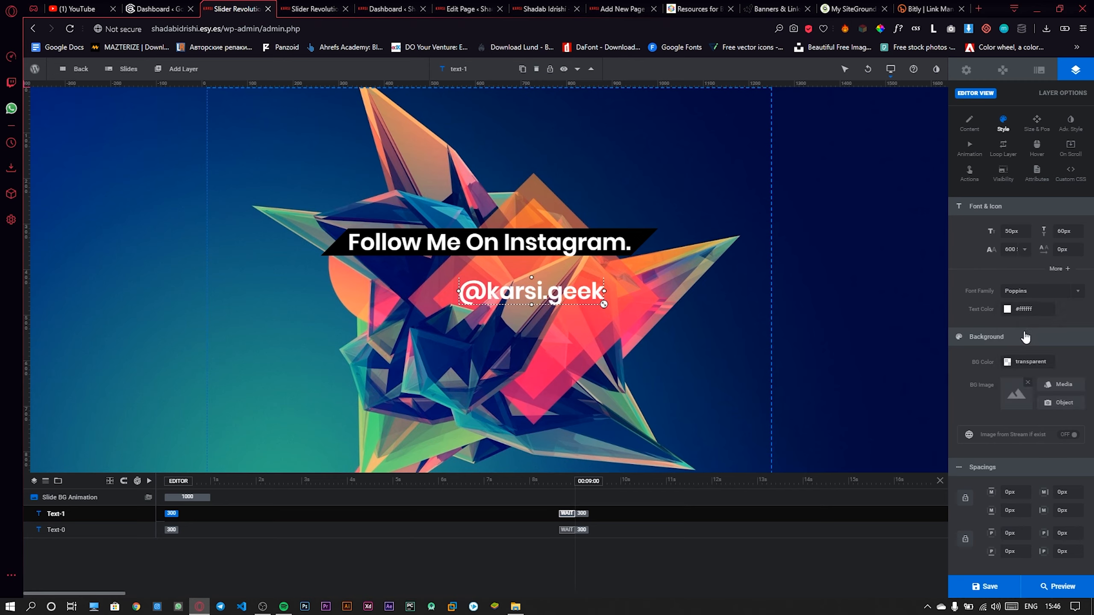
- Move the Instagram handle layer slightly left and up beneath the banner and give it a solid black background (#000000)
drag(532, 295, 502, 288)
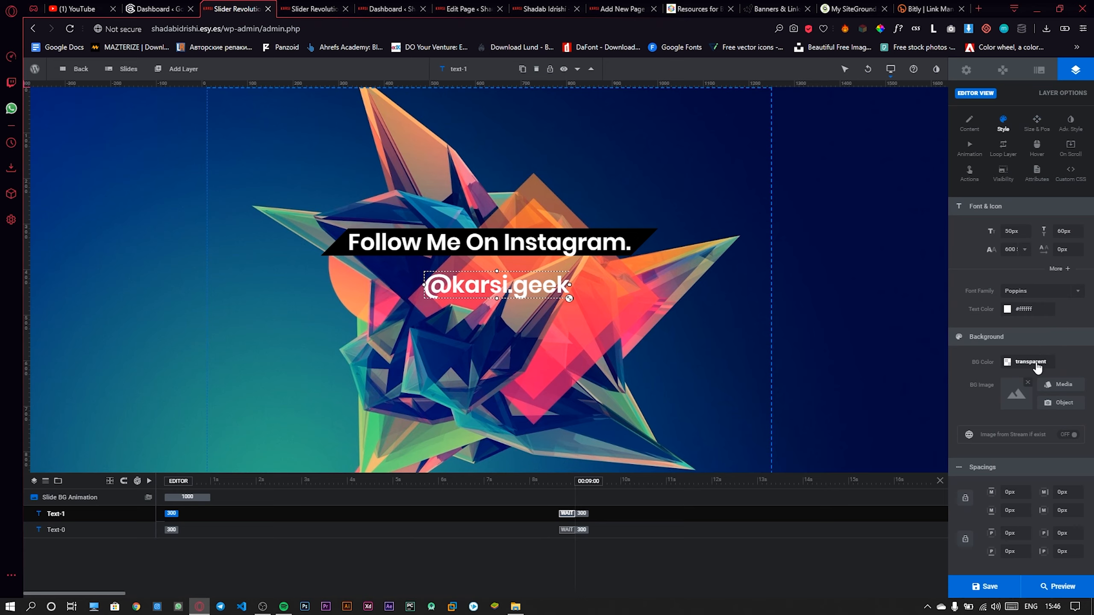
click(1036, 363)
click(579, 382)
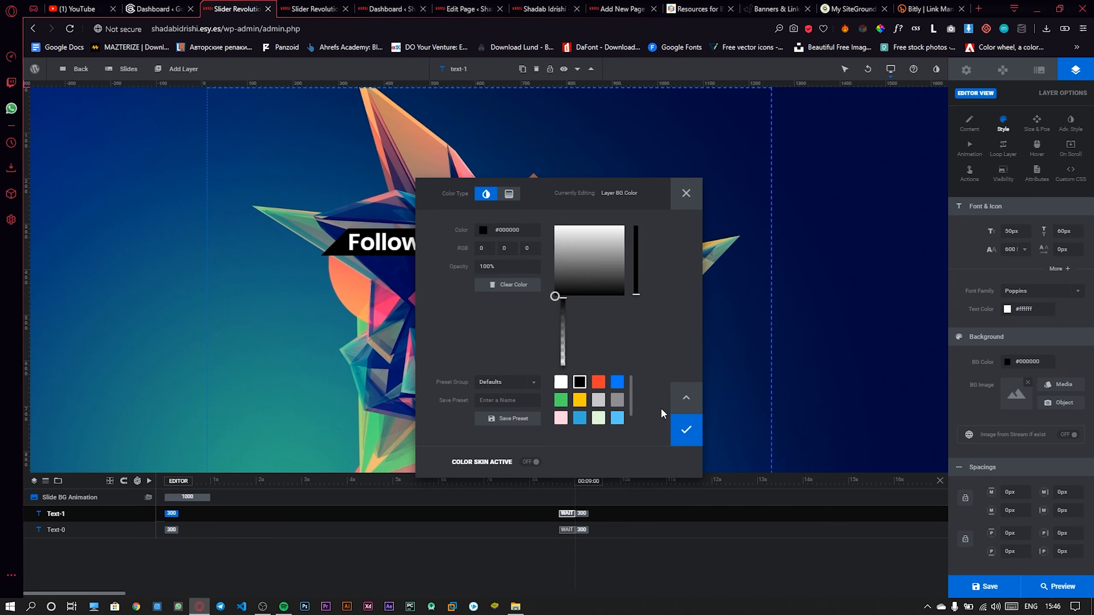
click(678, 423)
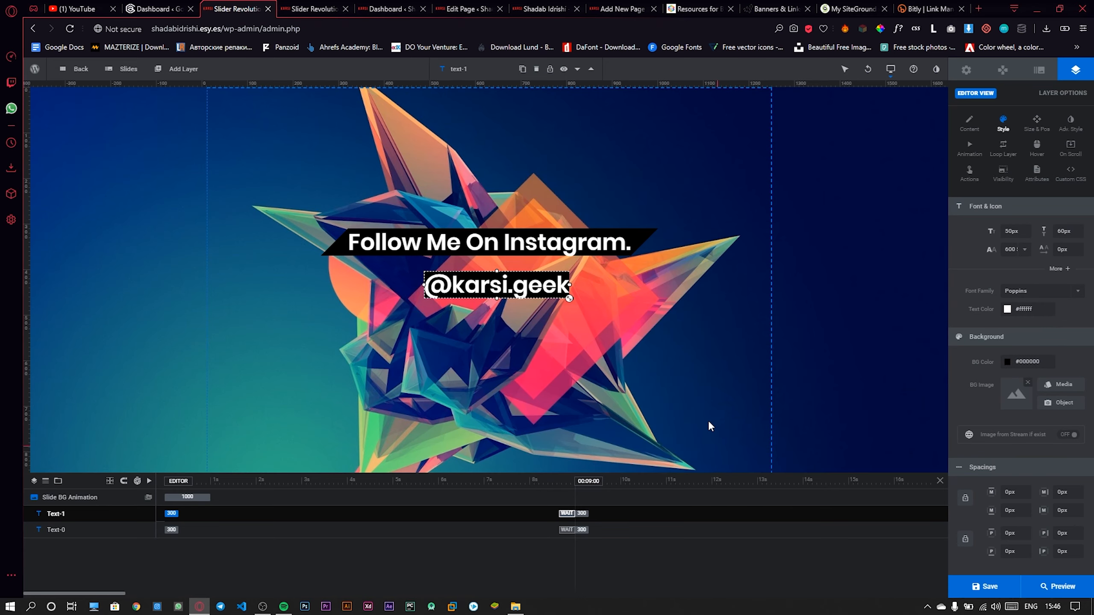
- Align the Instagram handle layer to the horizontal centre and top anchors, and place it just beneath the "Follow Me On Instagram." banner
click(1037, 124)
click(1017, 233)
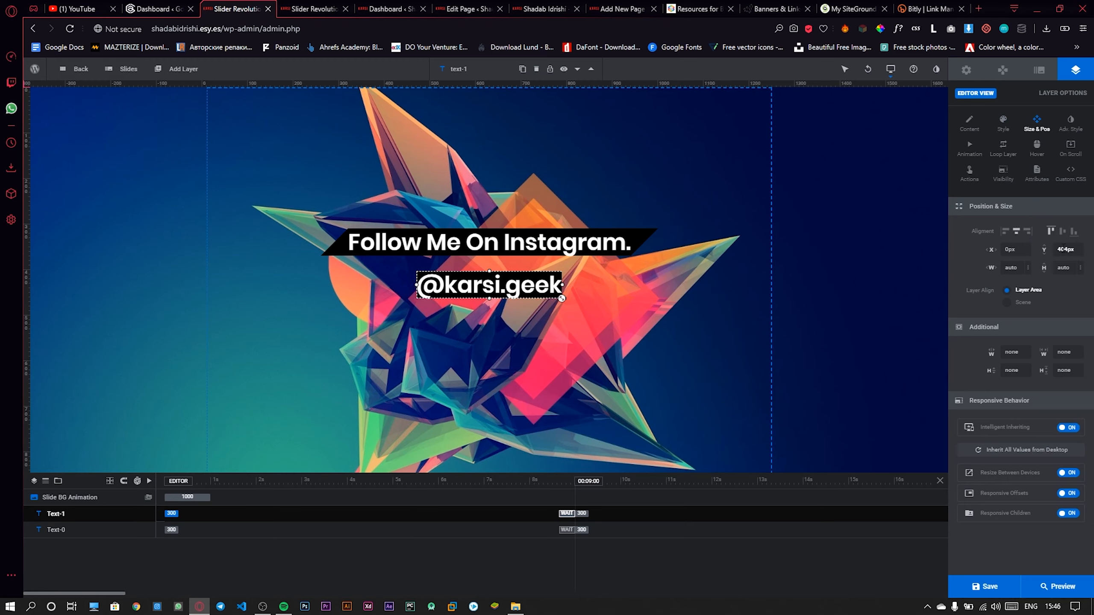
click(1062, 234)
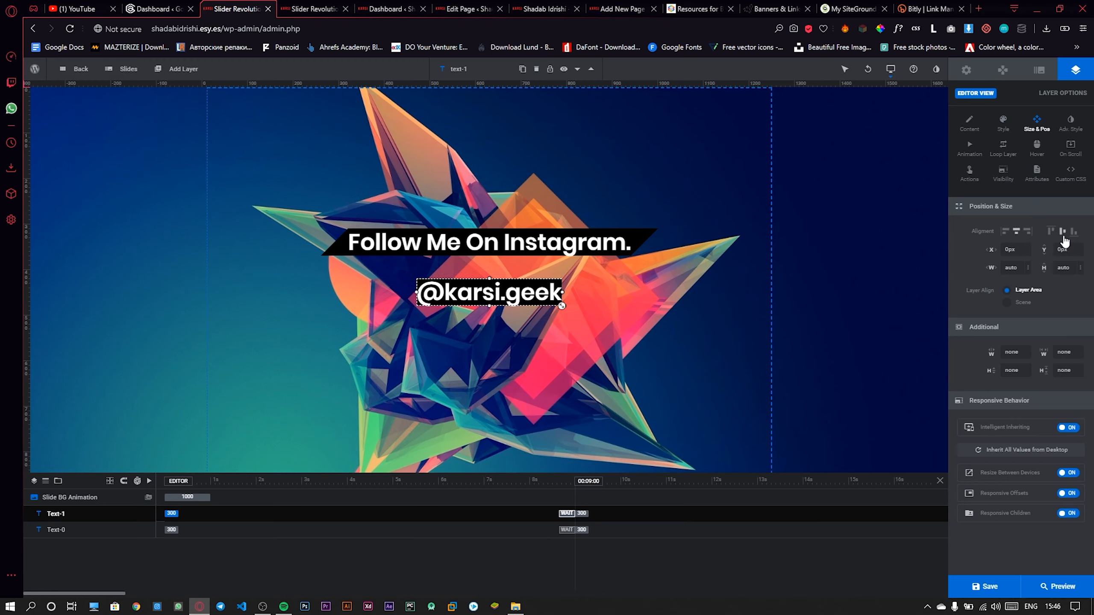
drag(486, 305, 484, 284)
click(1052, 231)
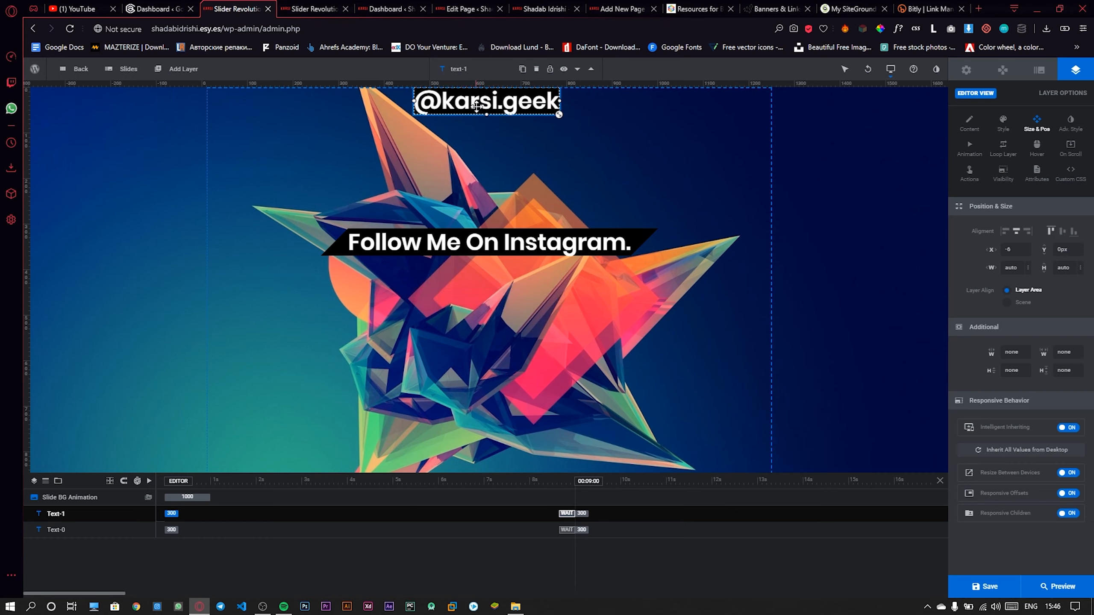
drag(475, 115, 470, 276)
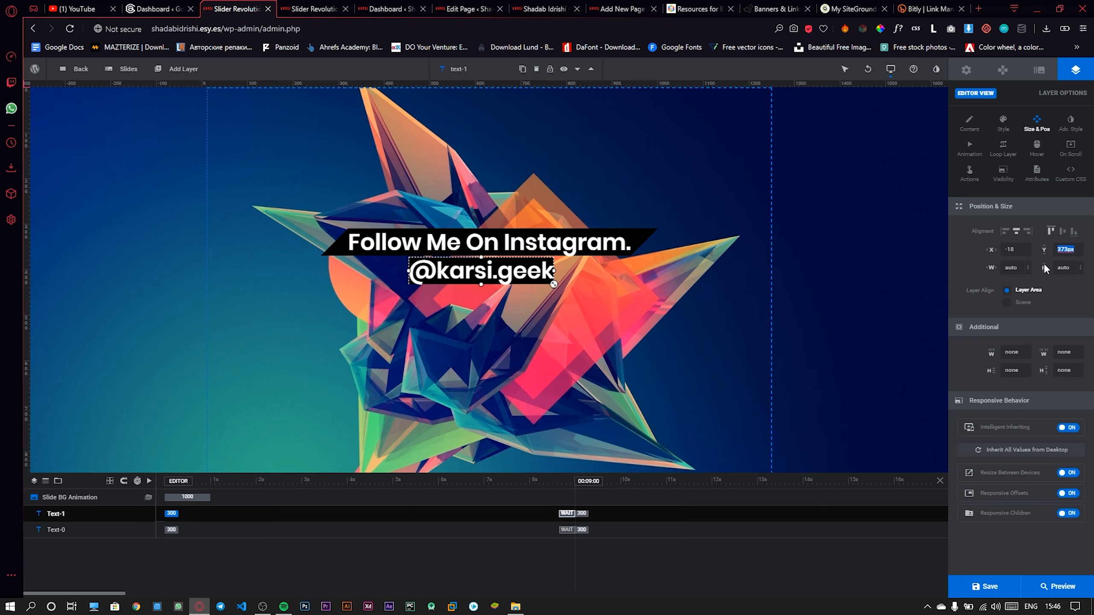
- Set the Instagram handle layer's Y position to 375px to leave a narrow gap below the banner
key(Return)
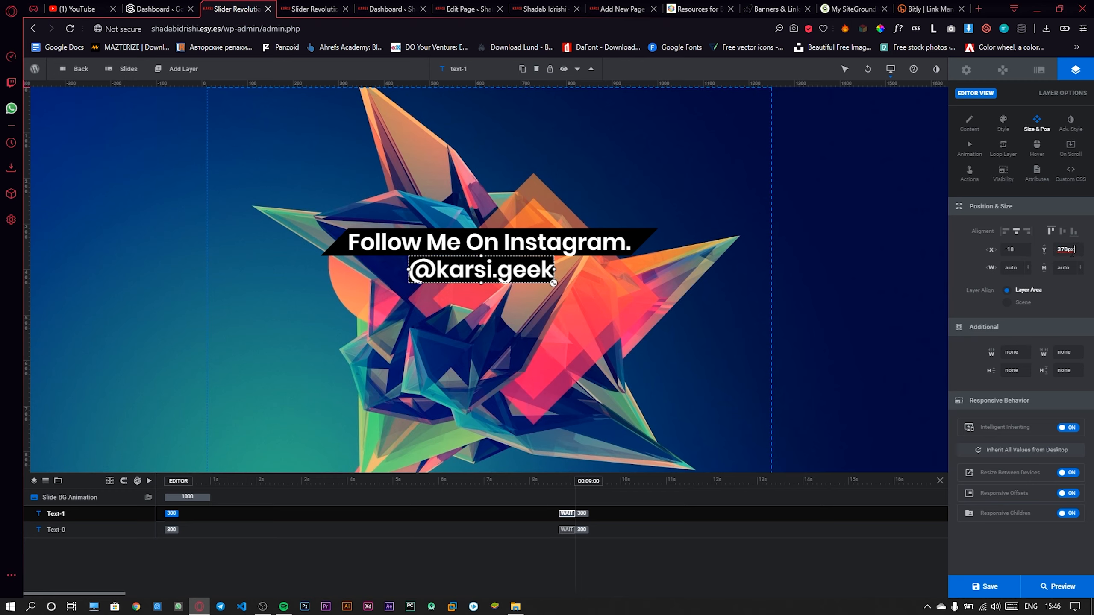
drag(1071, 254, 1068, 258)
text(5)
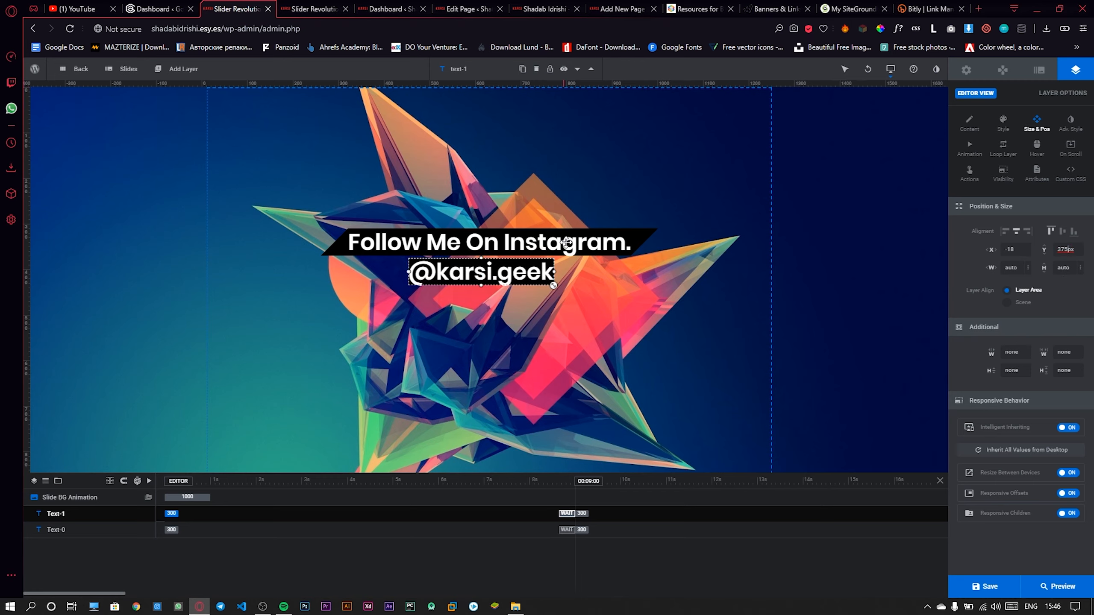
click(1070, 428)
- Set both the left and right sharp corner extensions of the Instagram handle layer to Normal
click(1071, 123)
scroll(1004, 343, down, 1)
scroll(1006, 349, down, 4)
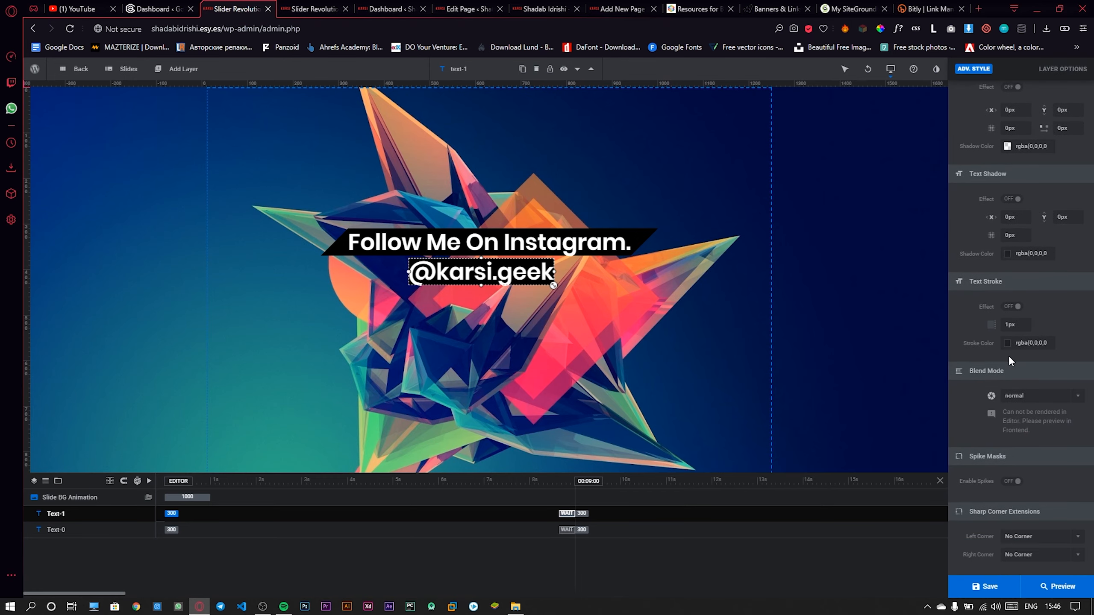
click(1046, 539)
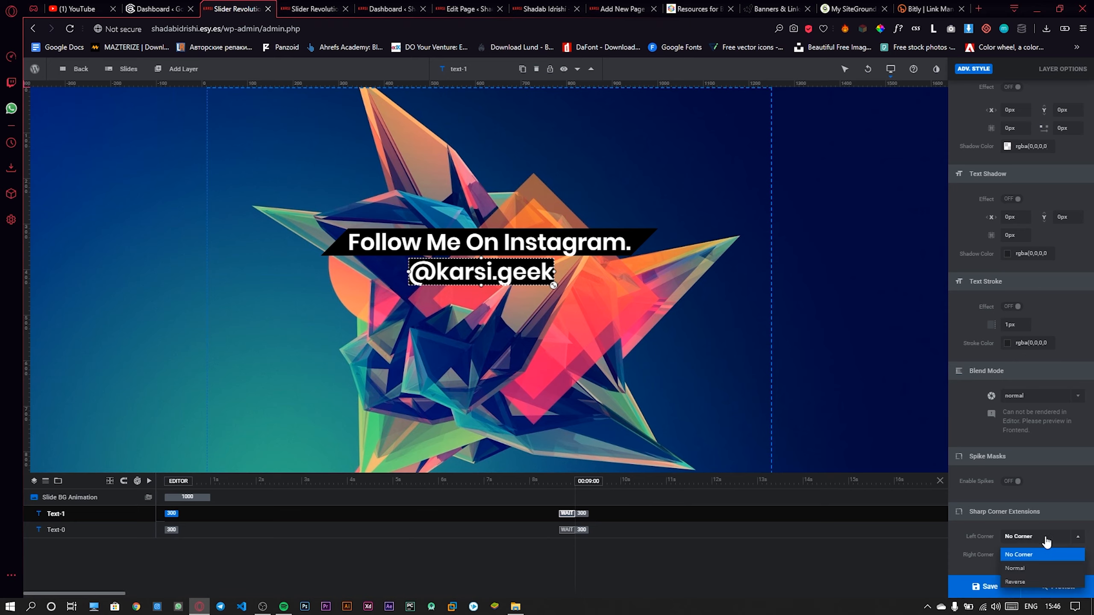
click(1032, 568)
click(1038, 560)
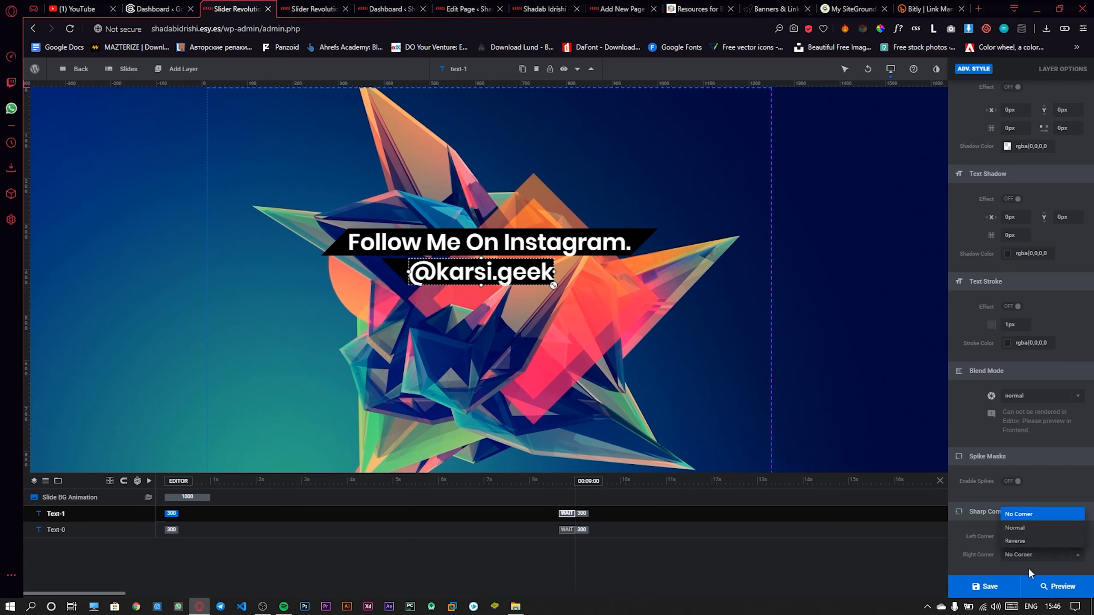
click(1015, 526)
- Set the handle layer's incoming Anim To keyframe to back.inOut easing with a duration of 1000 and its filter enabled
scroll(1021, 259, up, 6)
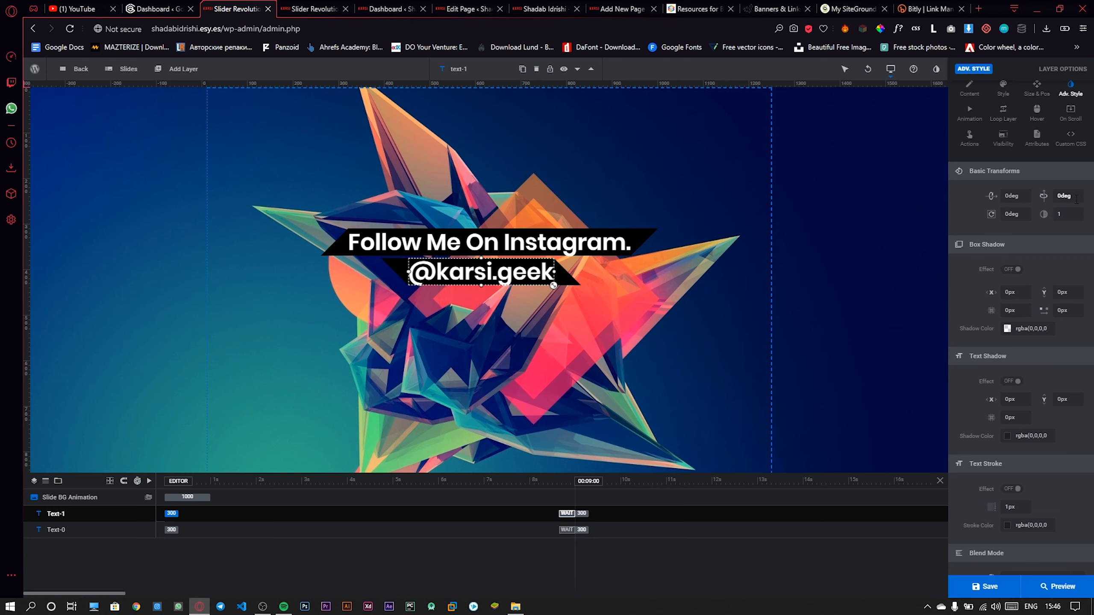
click(977, 149)
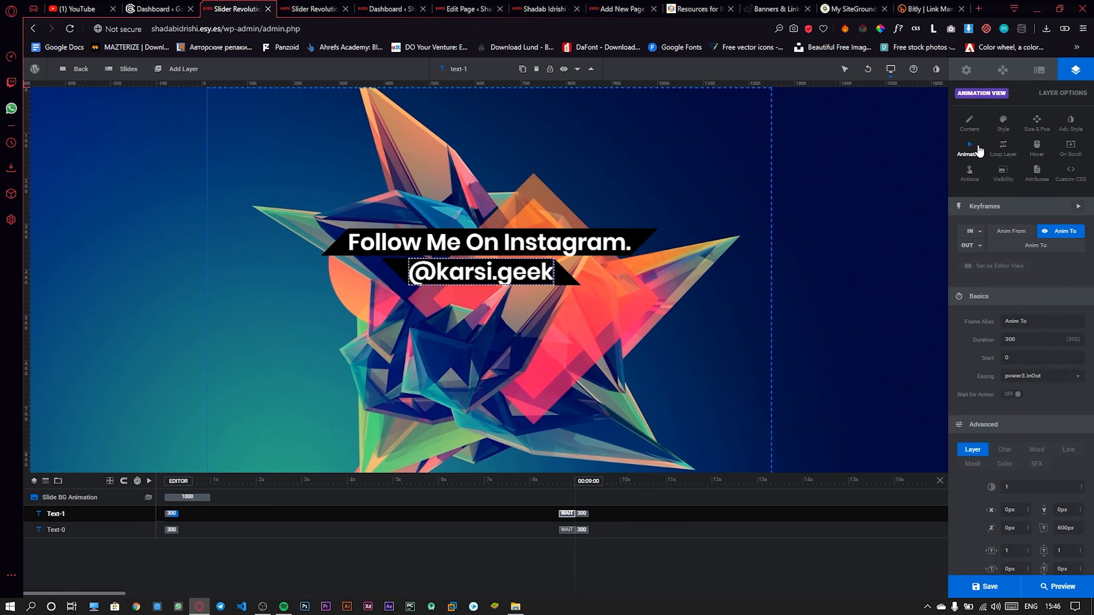
double_click(1017, 341)
click(1038, 376)
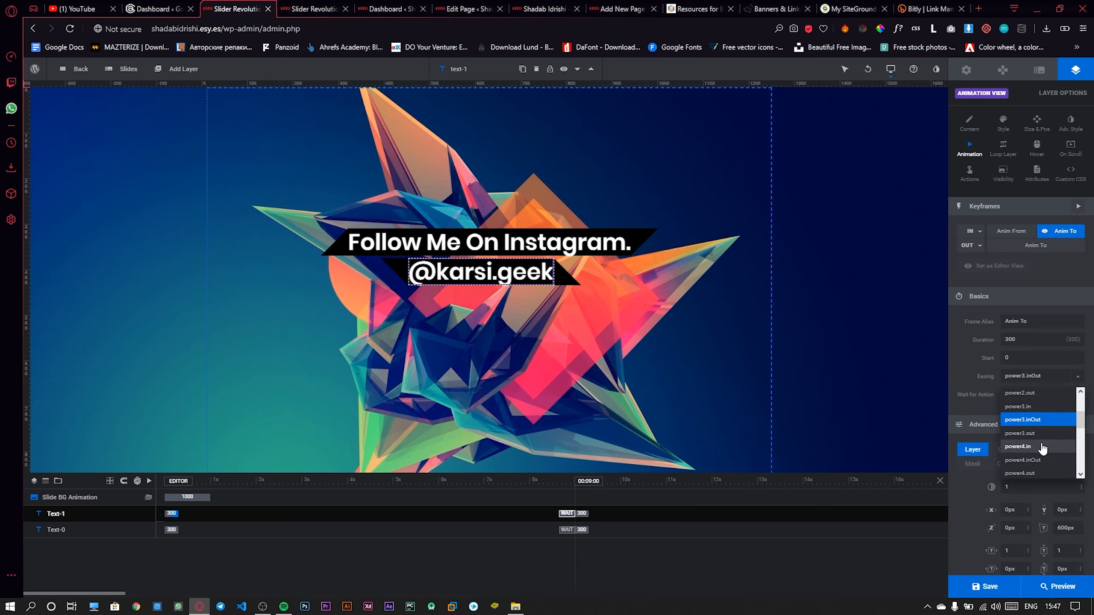
scroll(1040, 448, down, 5)
click(1033, 447)
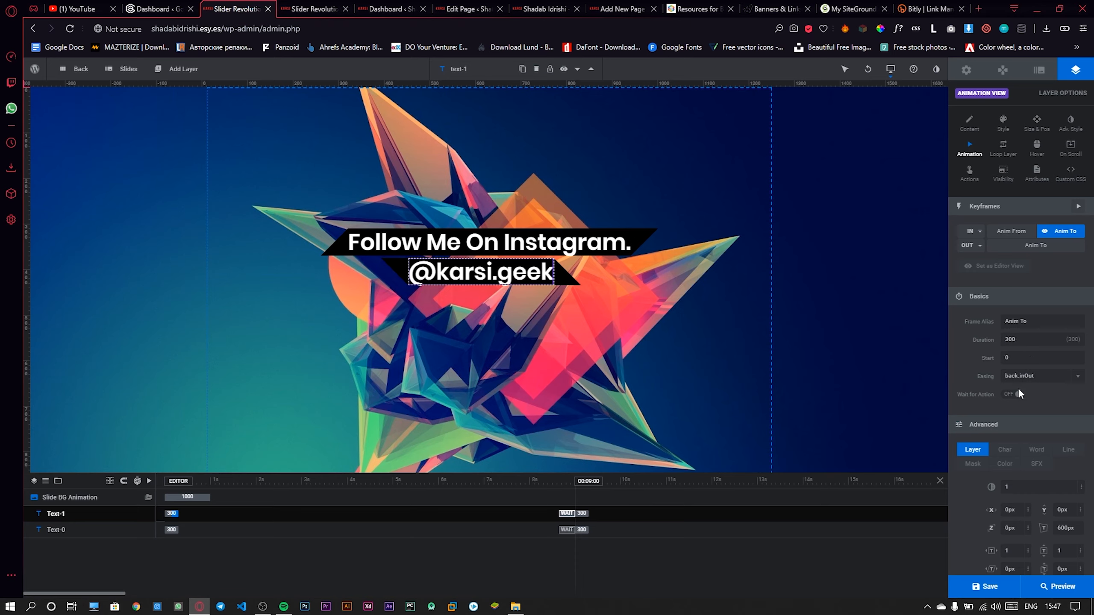
click(1023, 343)
text(10)
key(Return)
scroll(988, 450, down, 3)
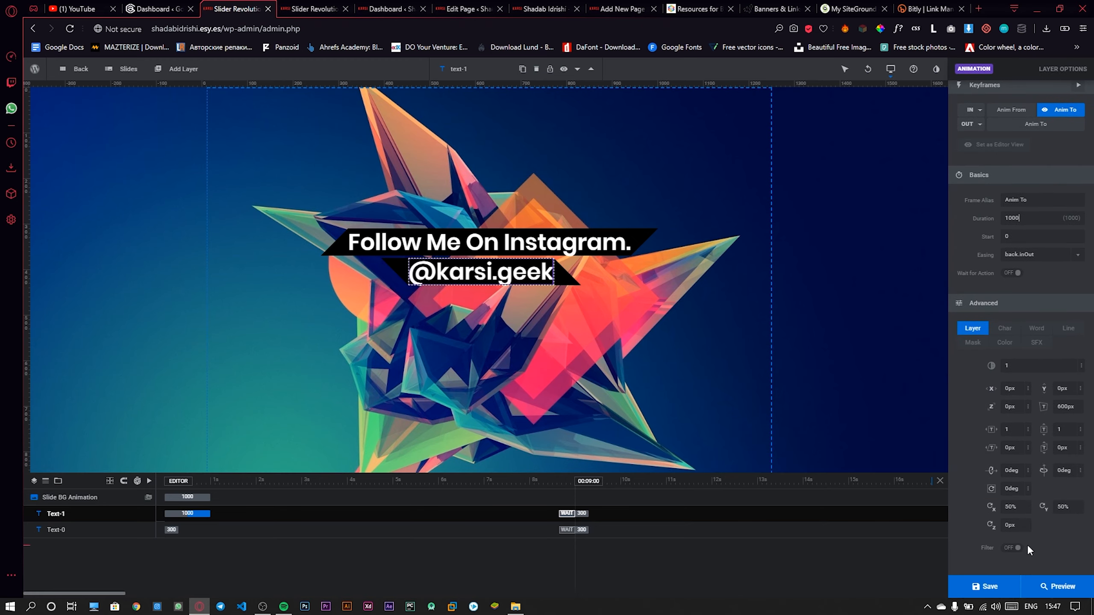
click(1013, 548)
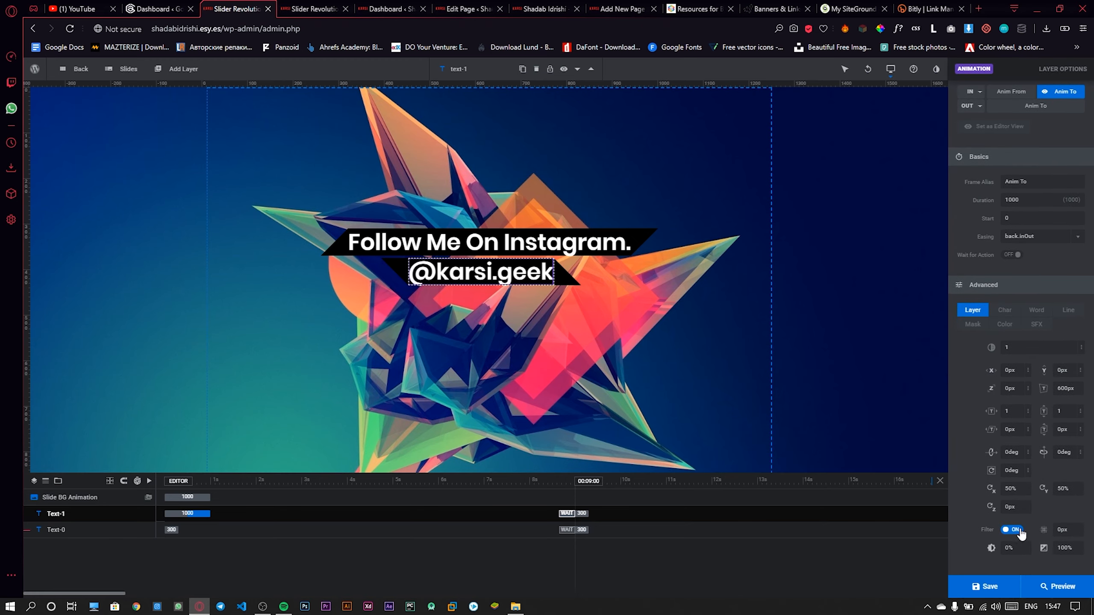
- Enable loop effects on the Instagram handle layer and set the loop speed to 20000
scroll(1011, 489, up, 3)
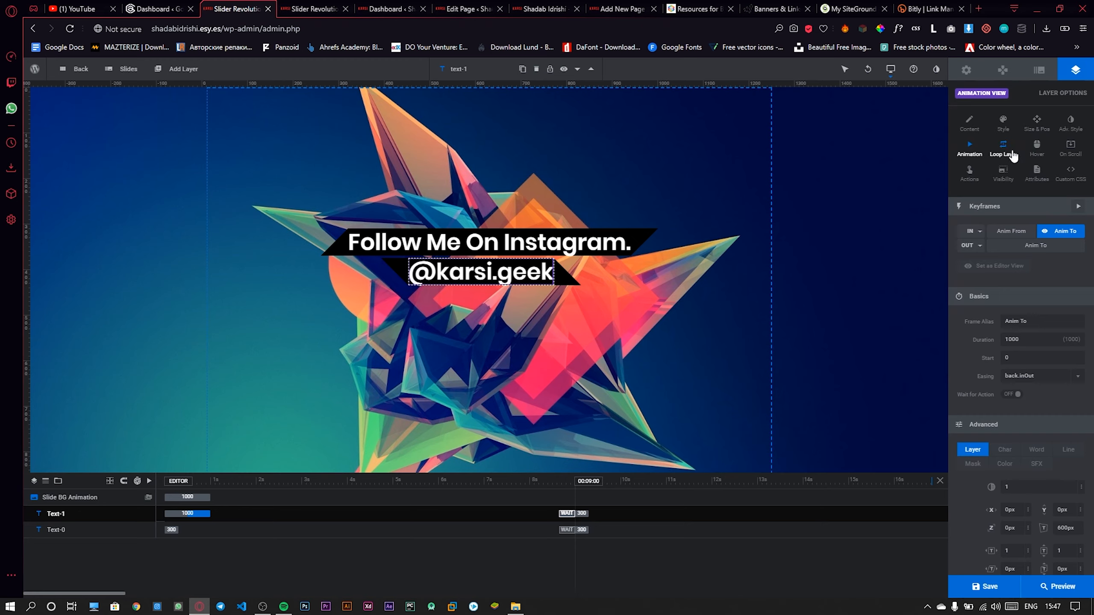
click(1013, 155)
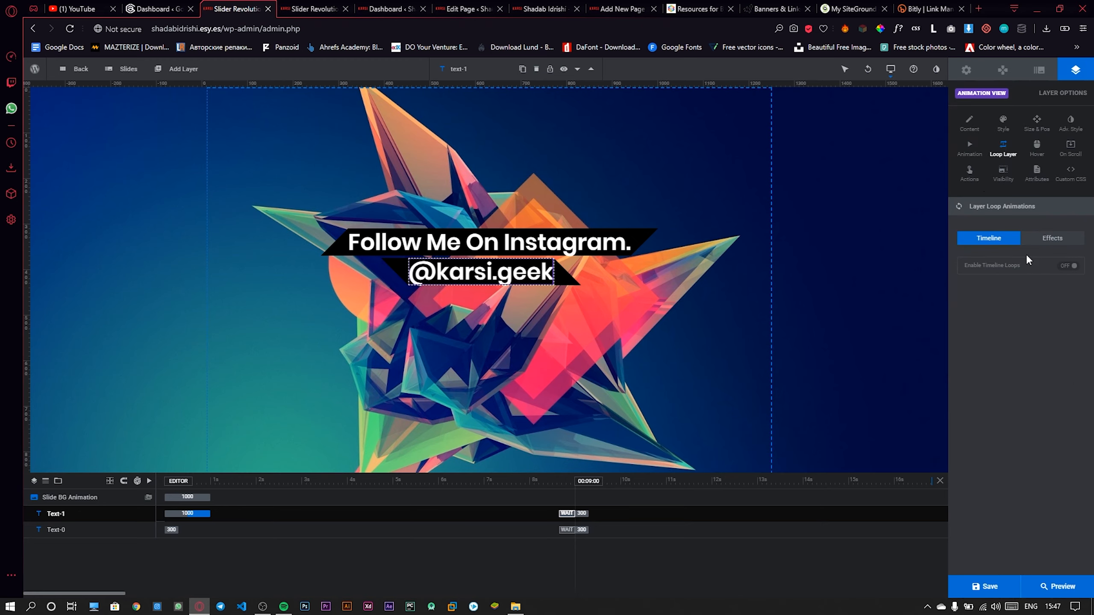
click(1040, 240)
click(1071, 266)
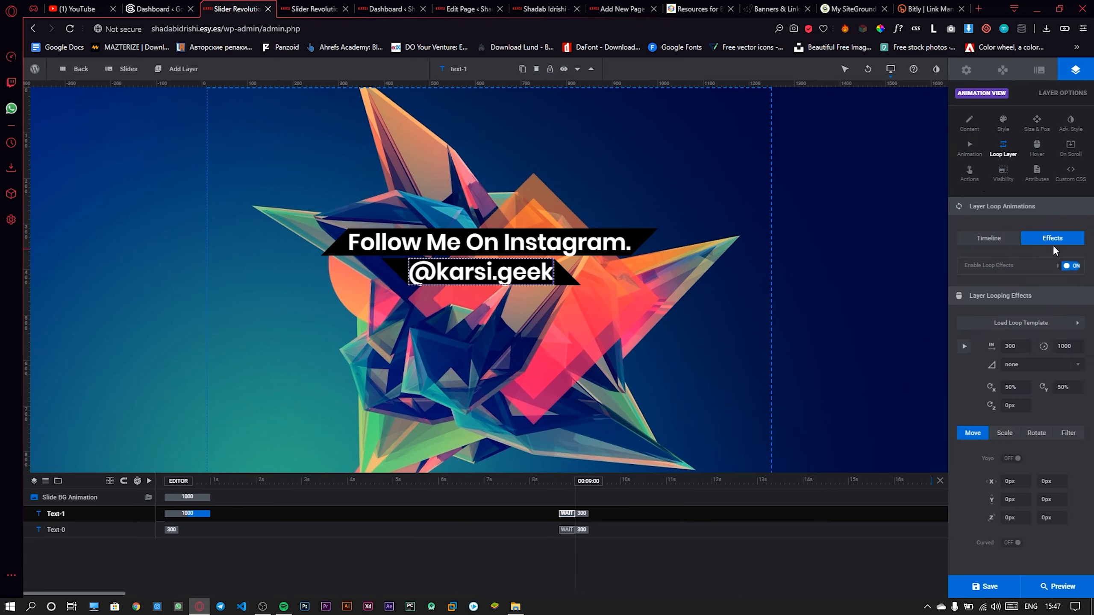
click(1064, 346)
text(2)
- Turn on yoyo for the handle layer's loop movement, with X from -20px to 20px and a start of 1000
click(1011, 459)
click(1010, 479)
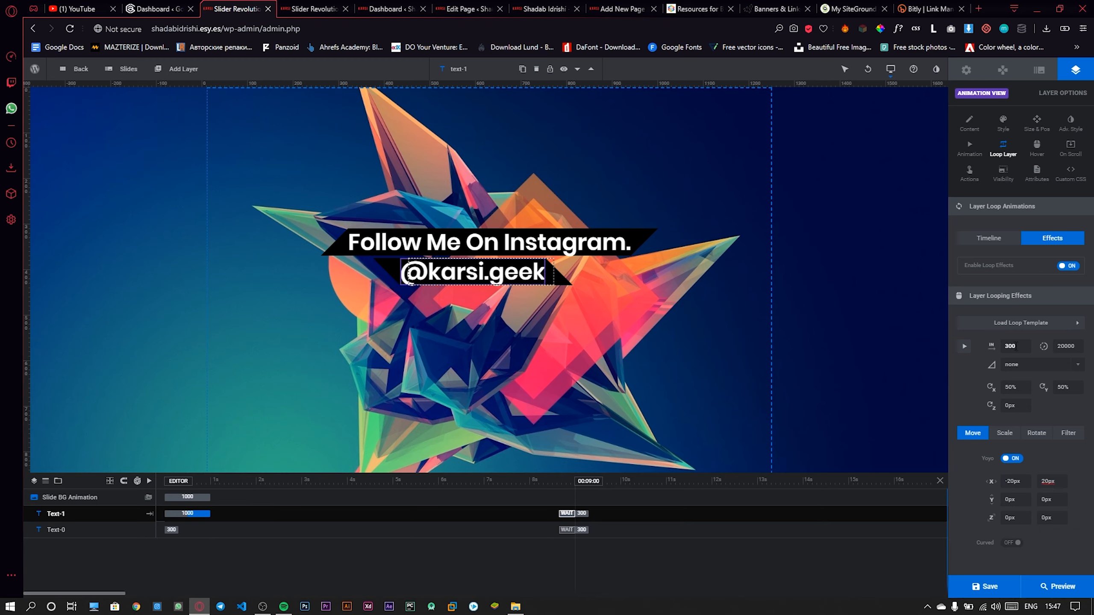
double_click(1015, 346)
text(1000)
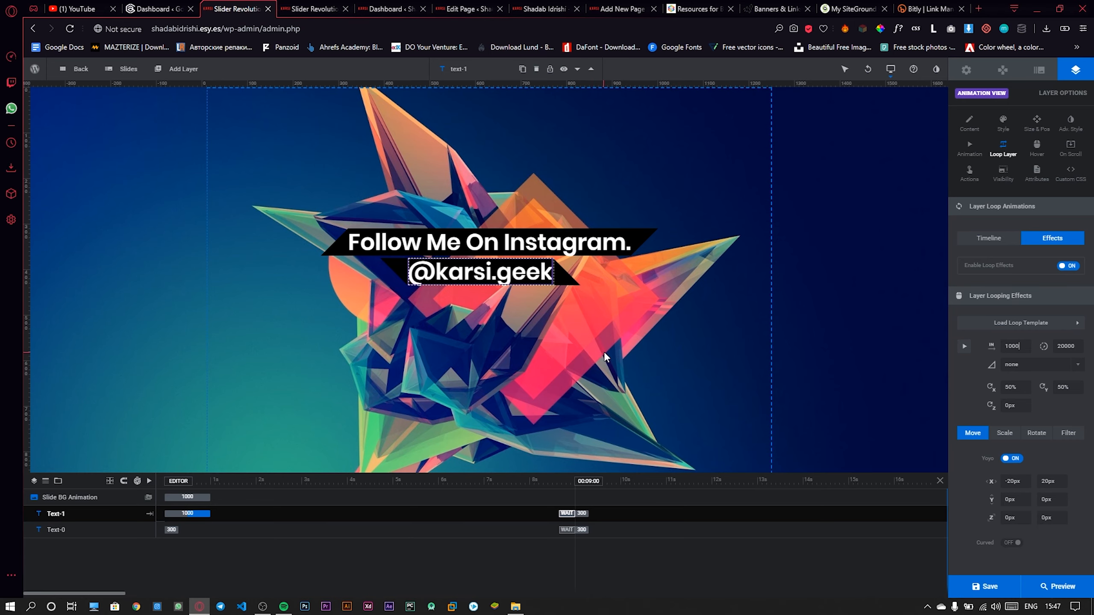
- Enable loop effects on the "Follow Me On Instagram." layer, with a start of 1000 and the same speed as the handle layer
click(599, 238)
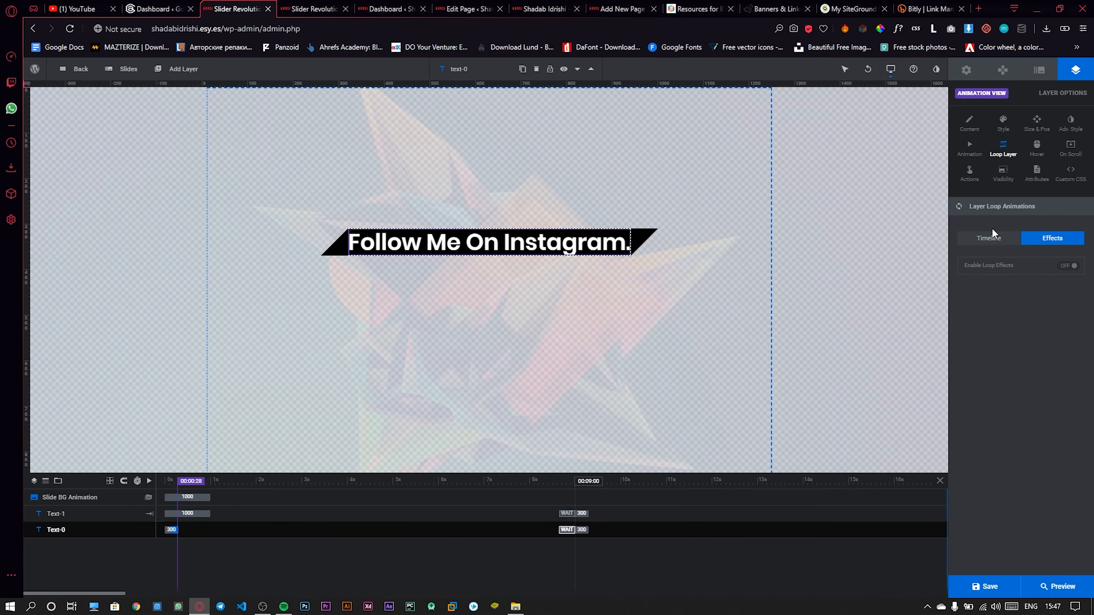
click(1060, 263)
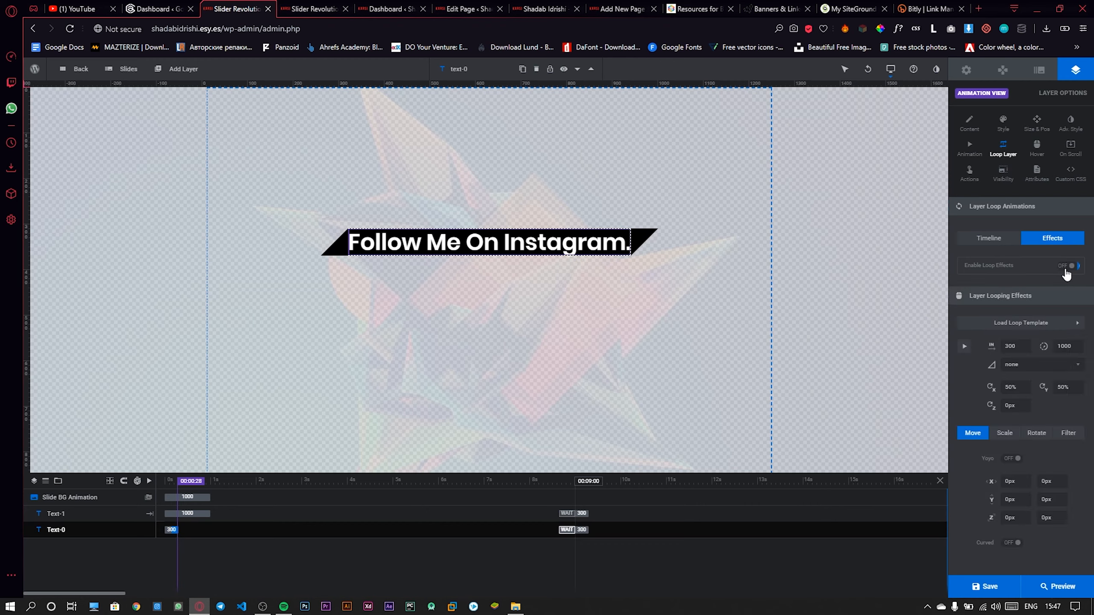
double_click(1022, 348)
text(1000)
key(Tab)
text(20)
- Turn on yoyo for the banner layer's loop and give it the handle layer's X movement range, ending at 20px
click(1016, 544)
click(1017, 544)
click(1012, 460)
double_click(1020, 482)
text(-2)
key(Tab)
text(20)
click(272, 415)
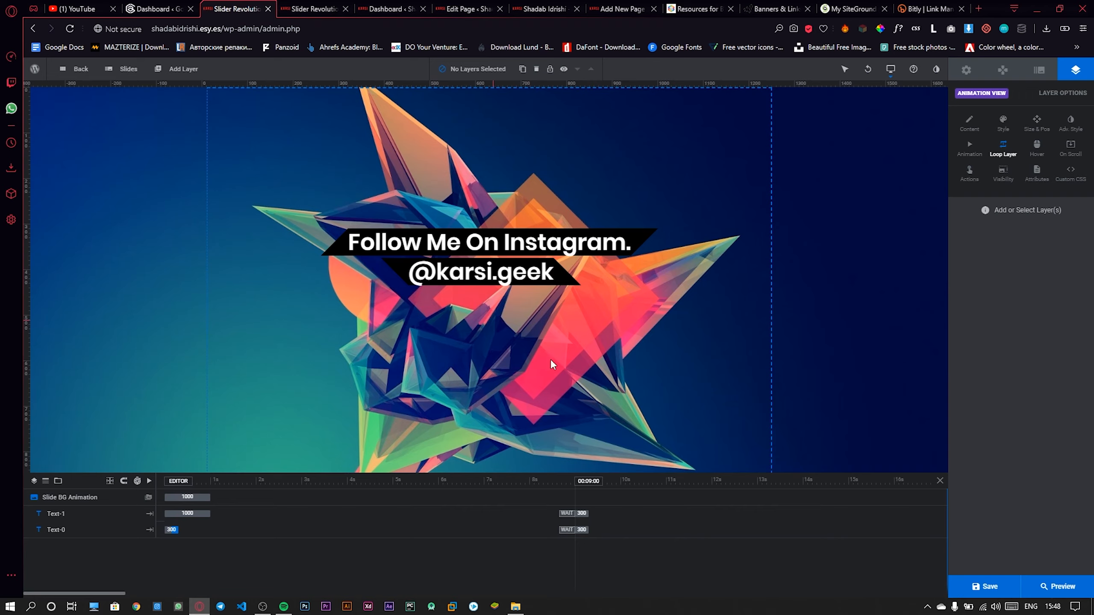
- Add a shape layer with a solid white (#ffffff) background for the thin lines, using the Paintbrush Slider preview as reference
click(310, 9)
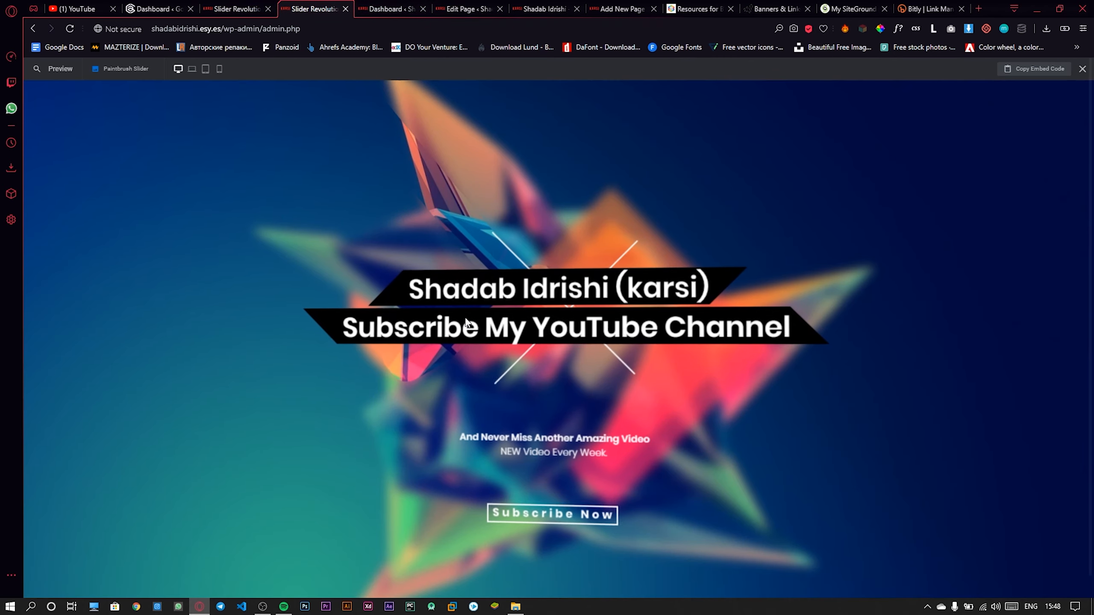
click(236, 8)
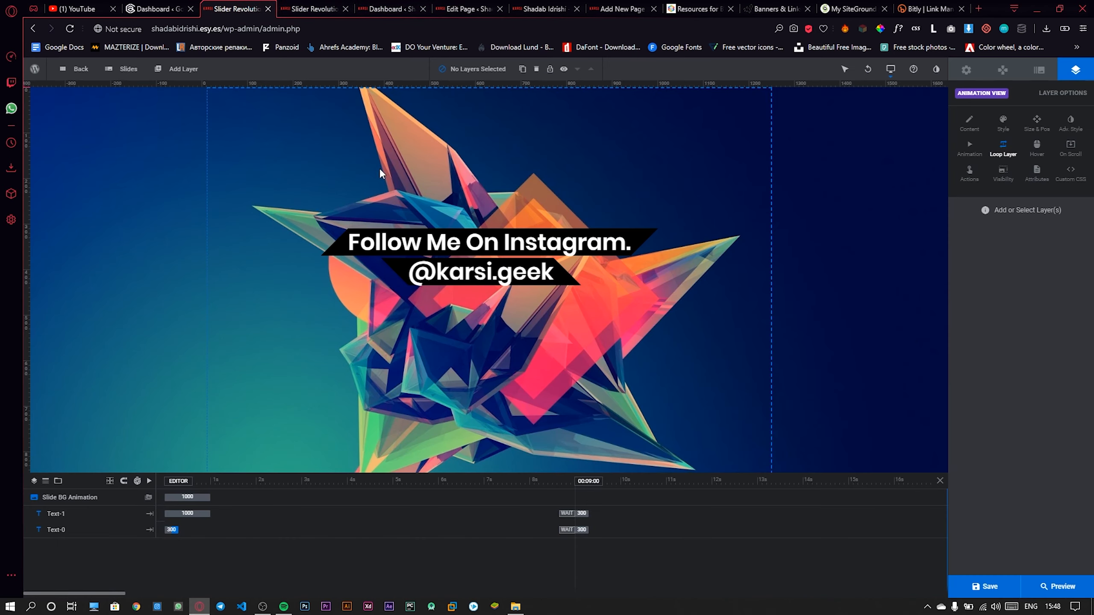
click(310, 8)
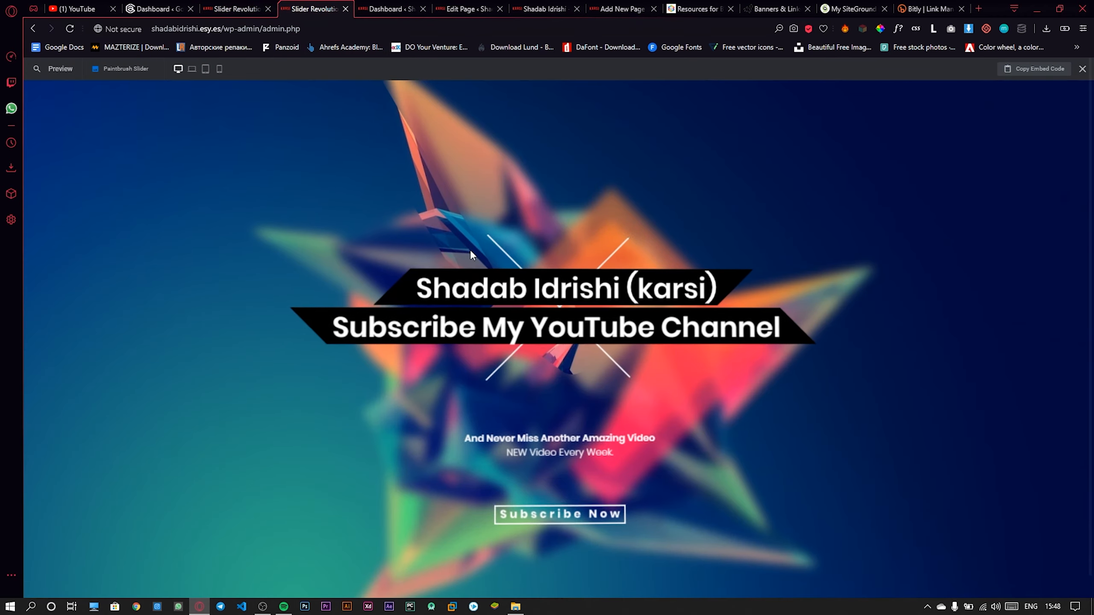
click(259, 6)
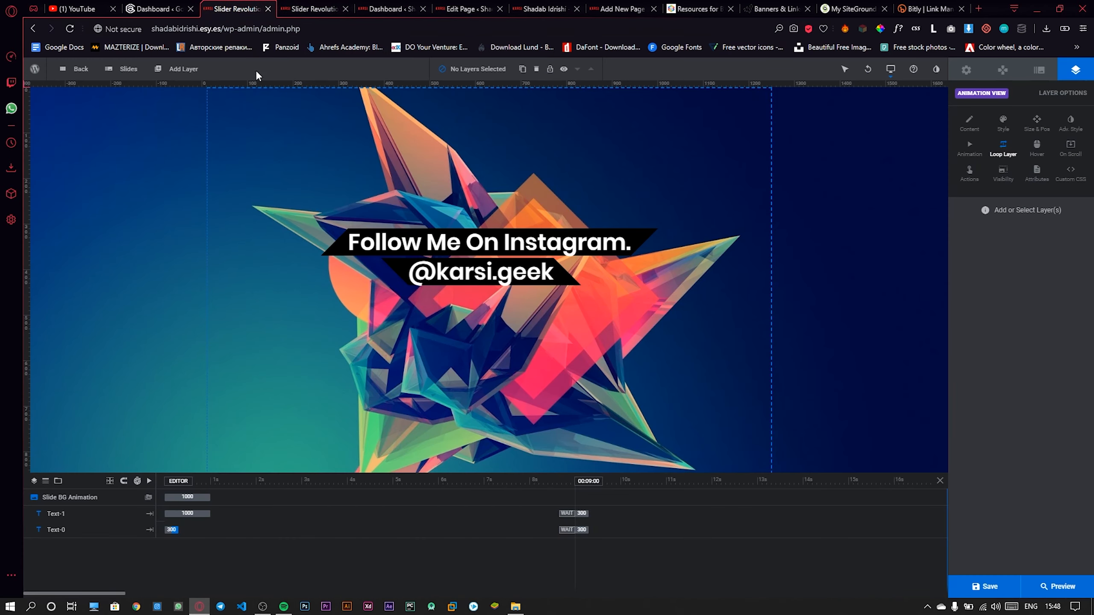
mouse_move(190, 107)
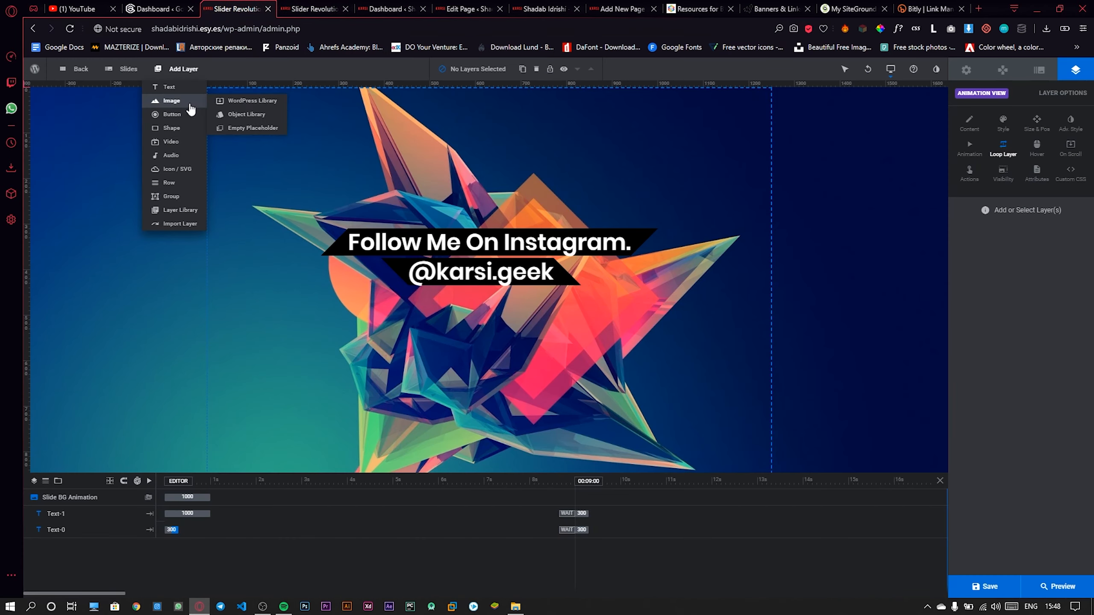
click(178, 128)
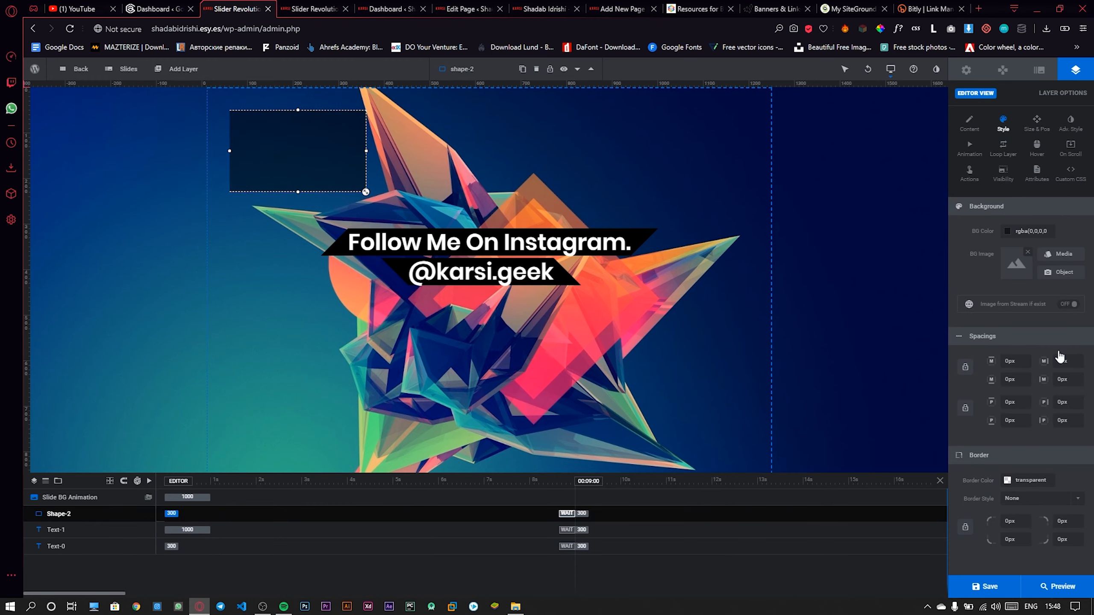
click(1020, 235)
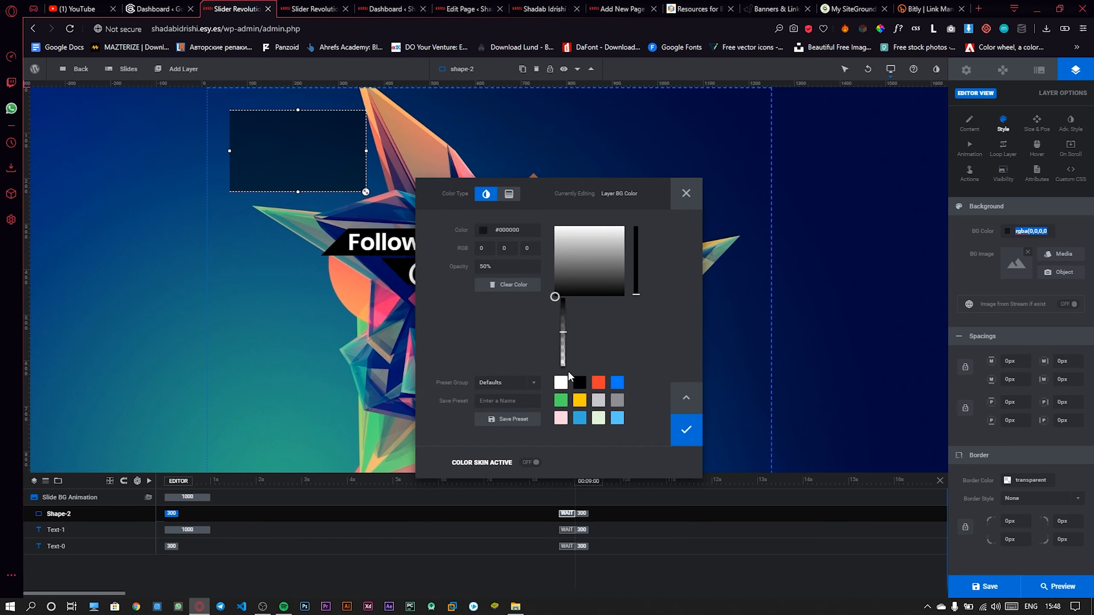
click(560, 382)
click(688, 428)
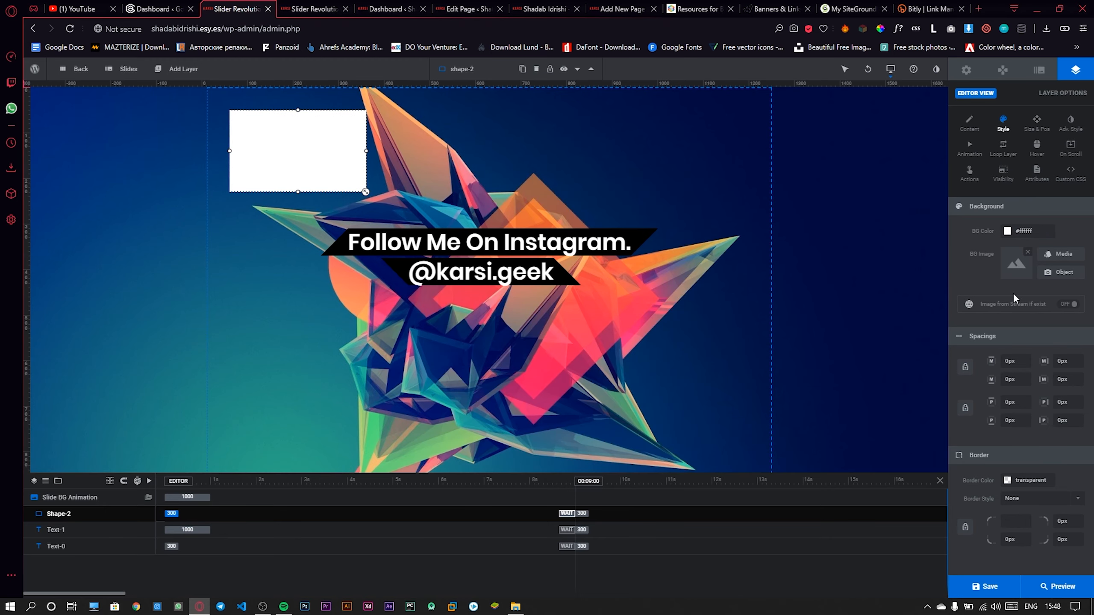
- Set the white shape's height to 3px and centre it horizontally and vertically in the layer area
click(1037, 123)
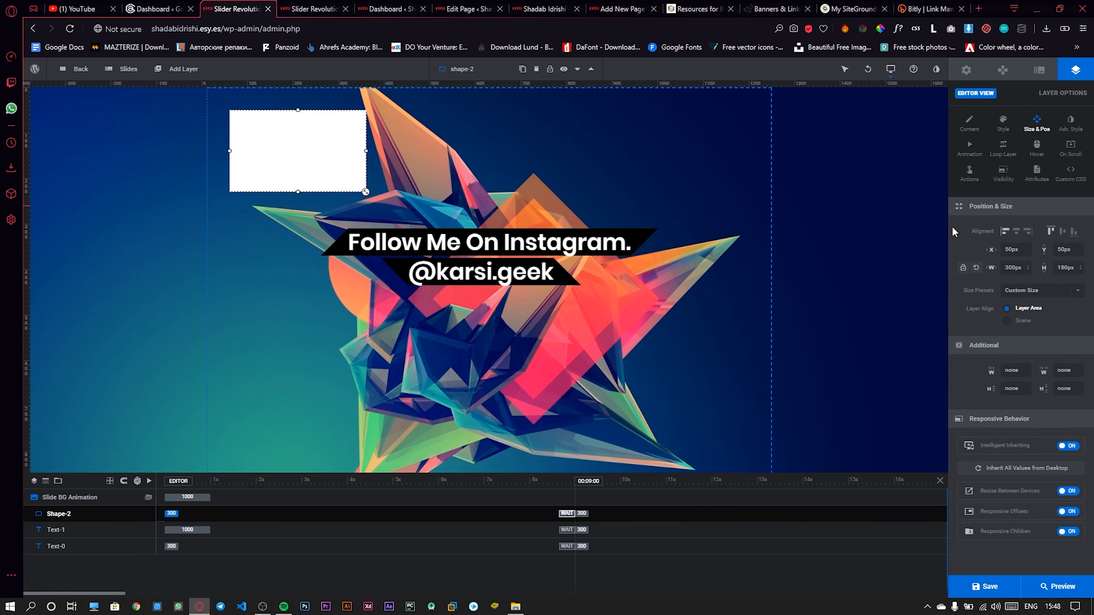
click(1065, 267)
text(3)
key(Return)
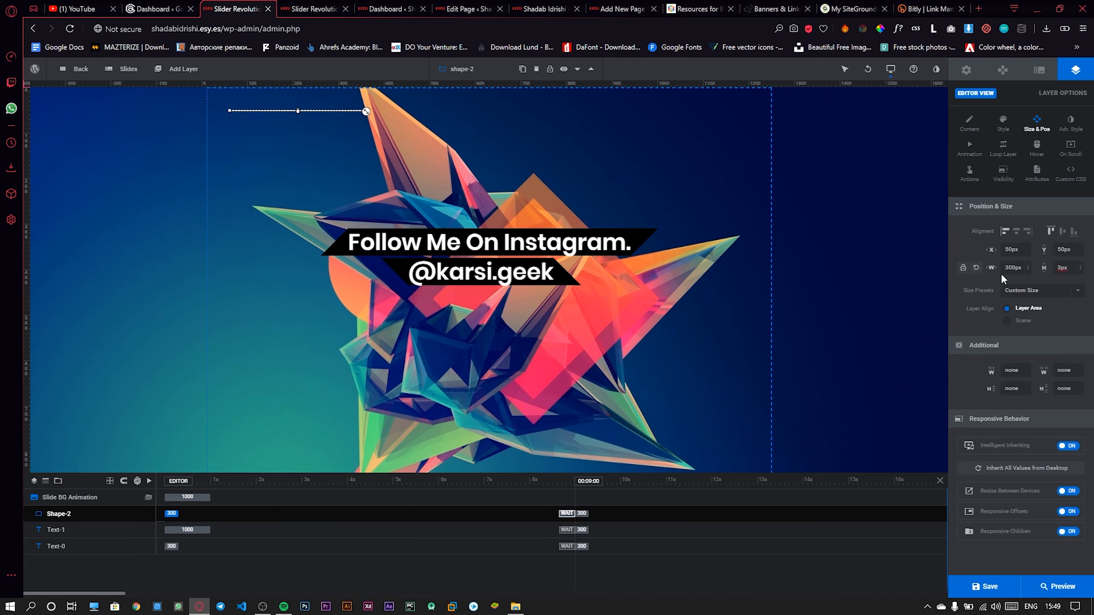
click(1017, 250)
click(1017, 232)
click(1061, 235)
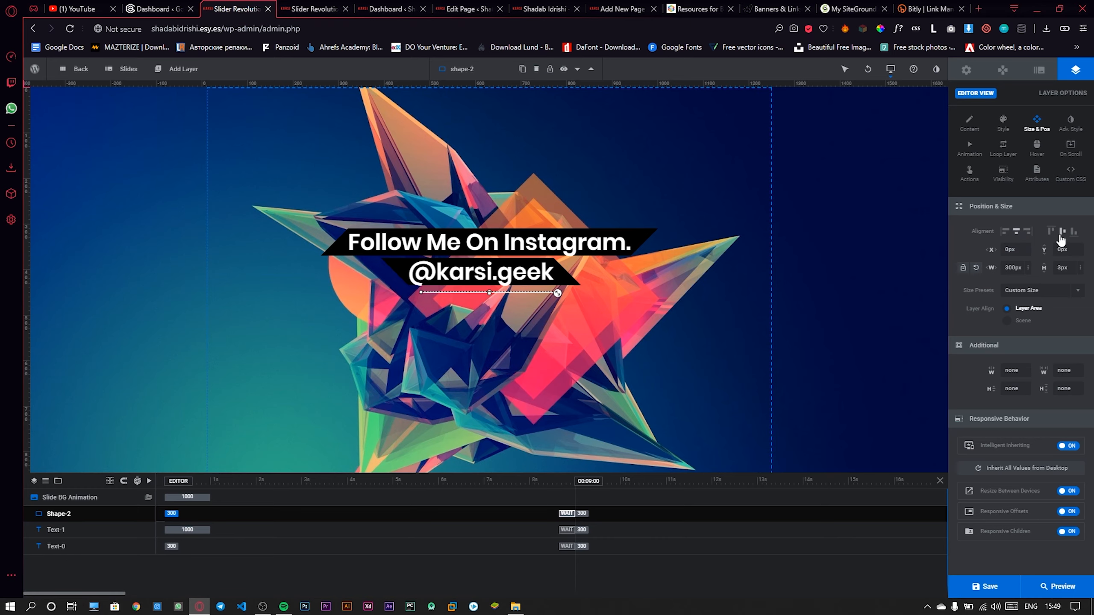
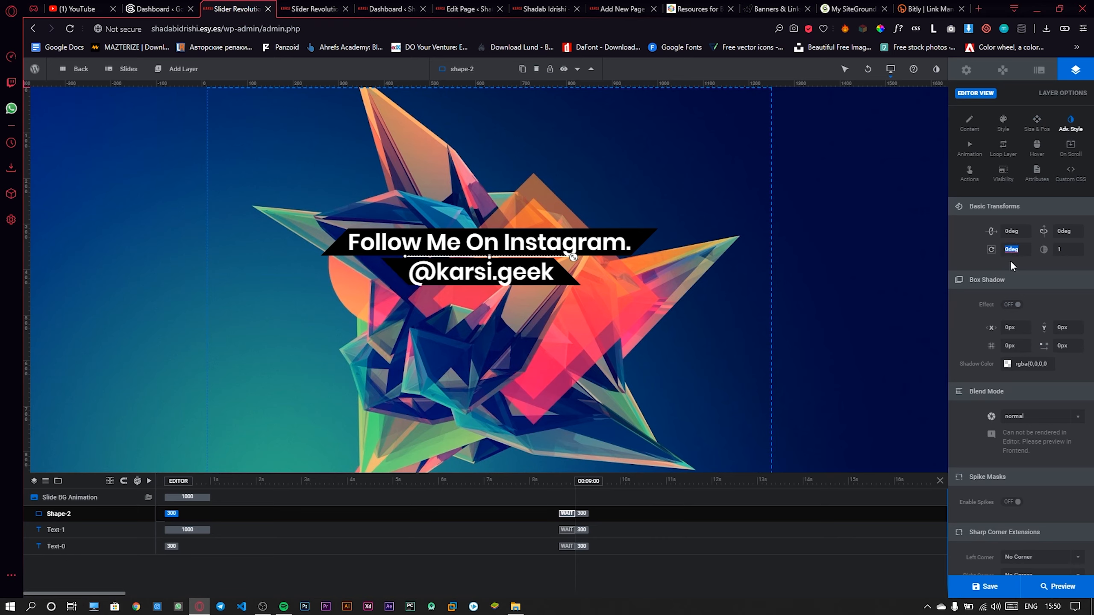
- Rotate the thin white line shape to 45deg
key(Return)
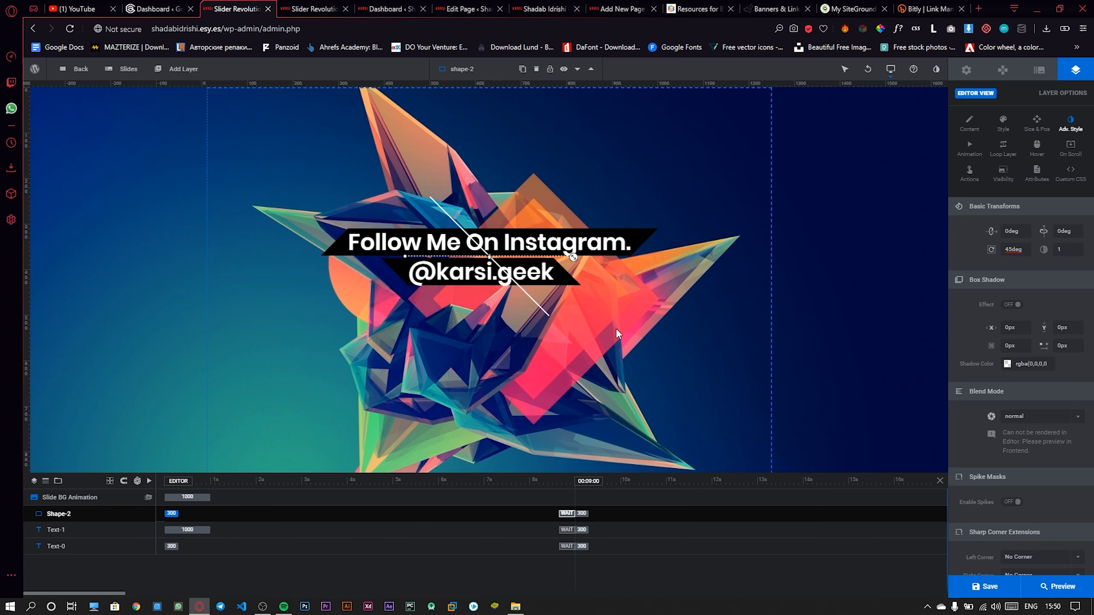
scroll(1023, 318, down, 1)
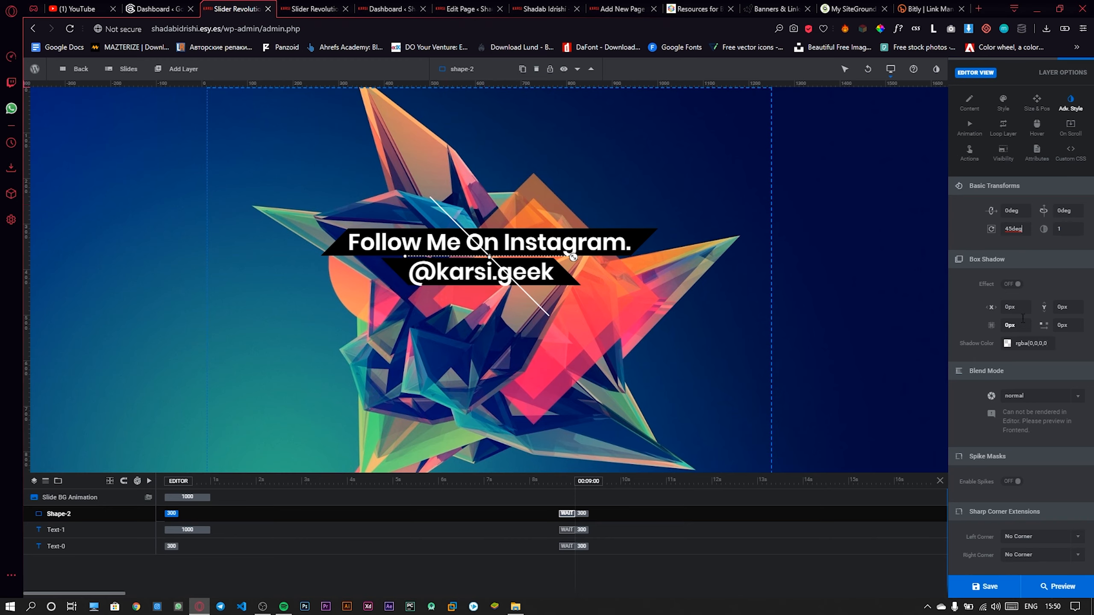
scroll(1024, 355, up, 1)
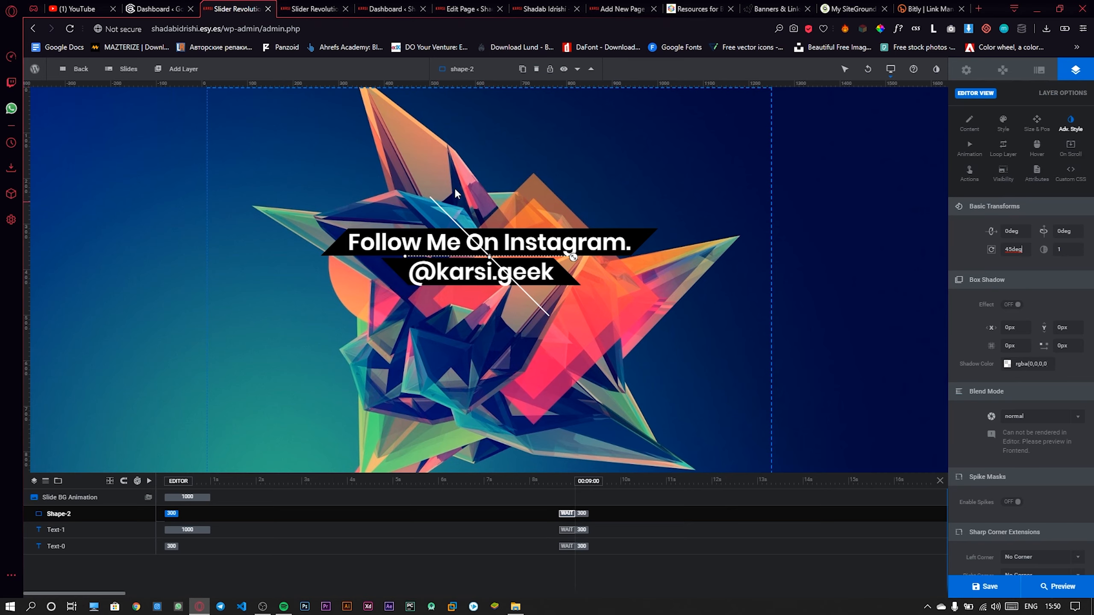
click(486, 179)
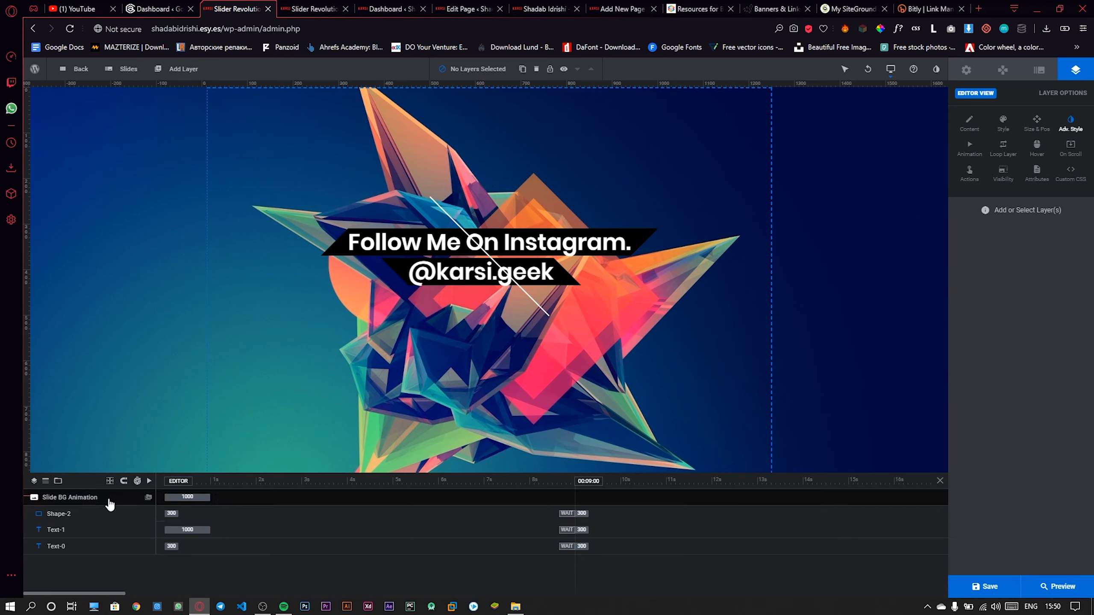
- Duplicate the thin white line and rotate the copy to -45deg so the two lines cross behind the headline area
click(450, 215)
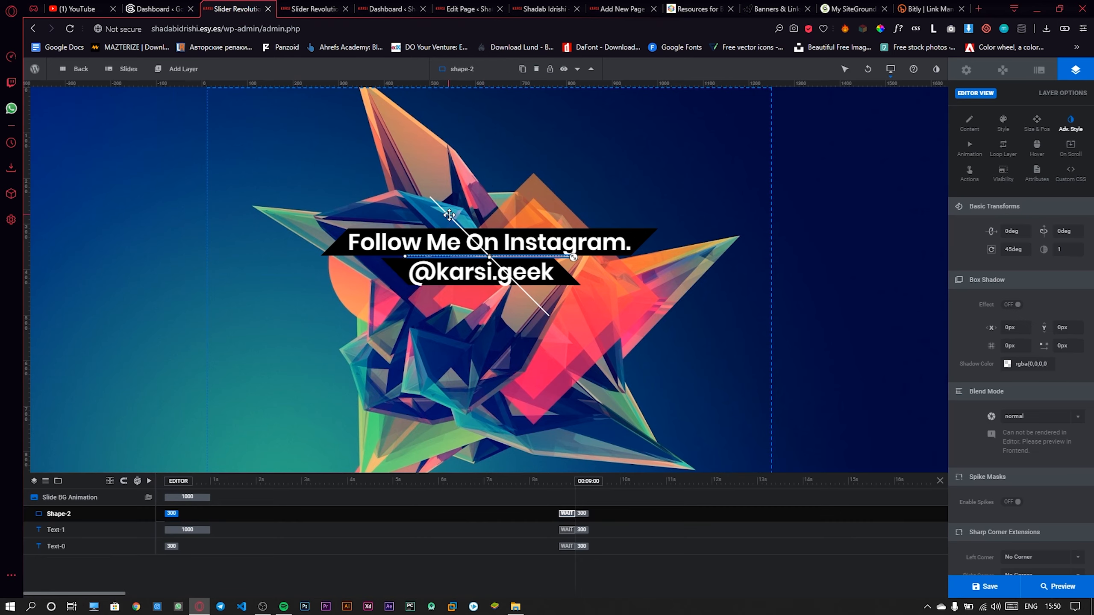
click(497, 211)
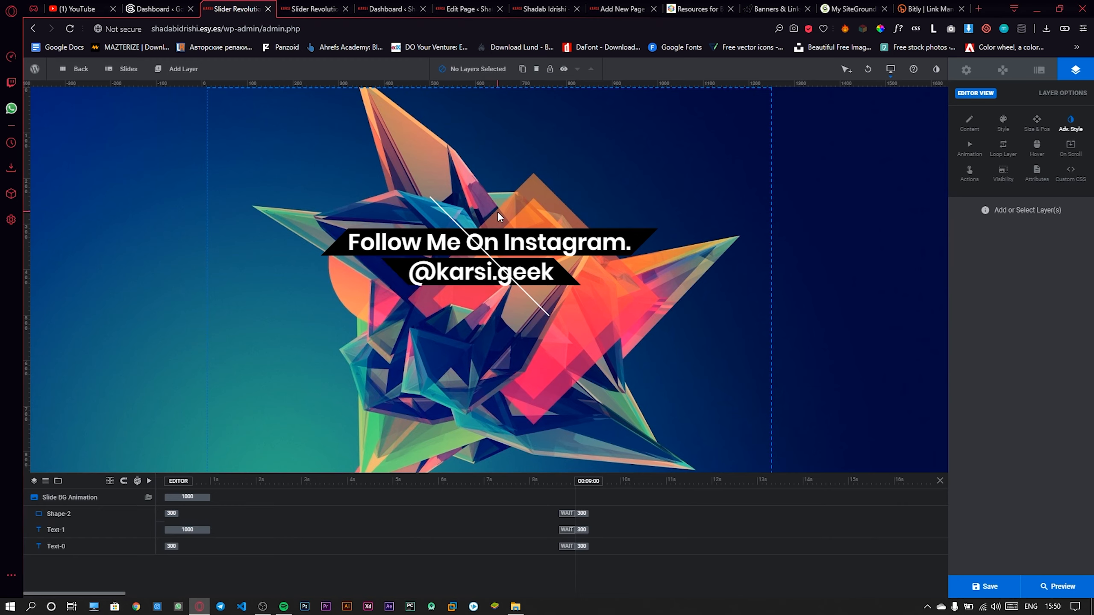
key(ctrl+v)
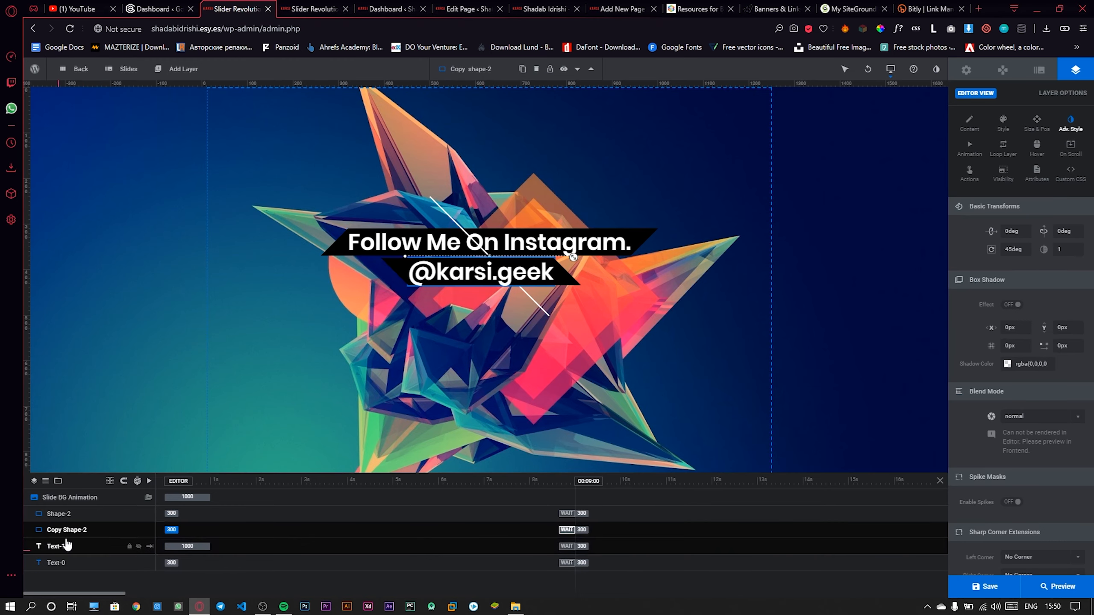
double_click(1005, 252)
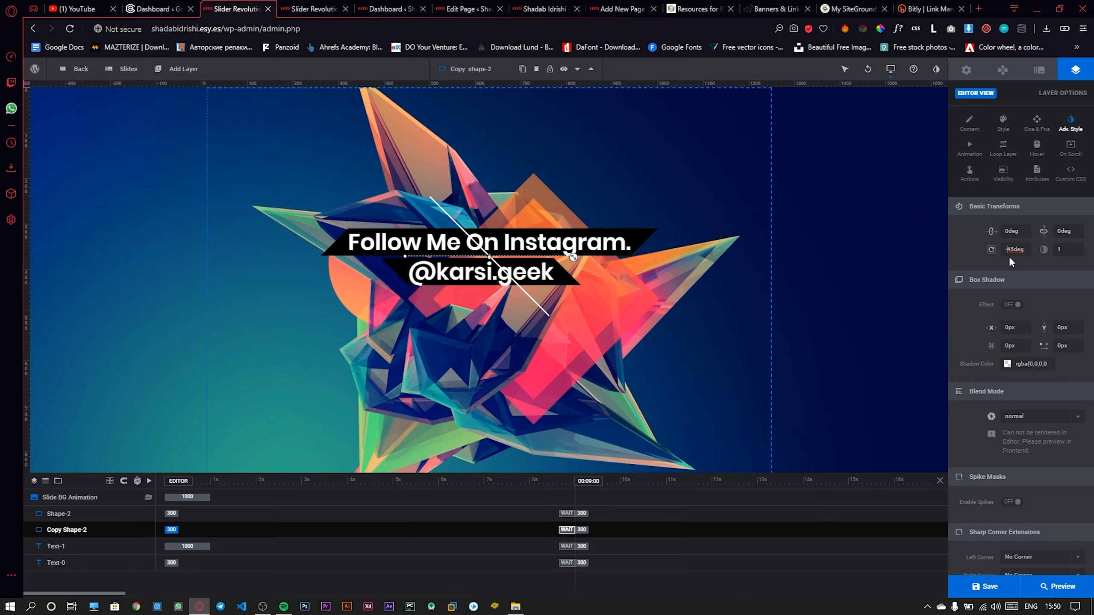
key(Return)
click(126, 310)
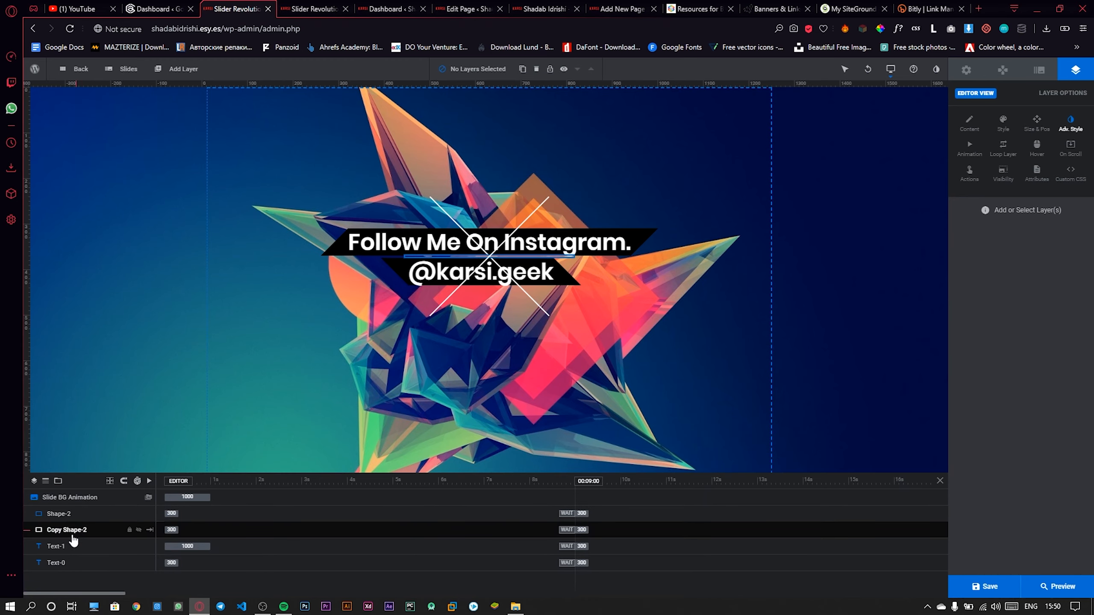
- Move both white line layers beneath the two banner text layers in the layer order and compare with the Paintbrush Slider preview
drag(69, 547, 73, 573)
drag(80, 518, 81, 560)
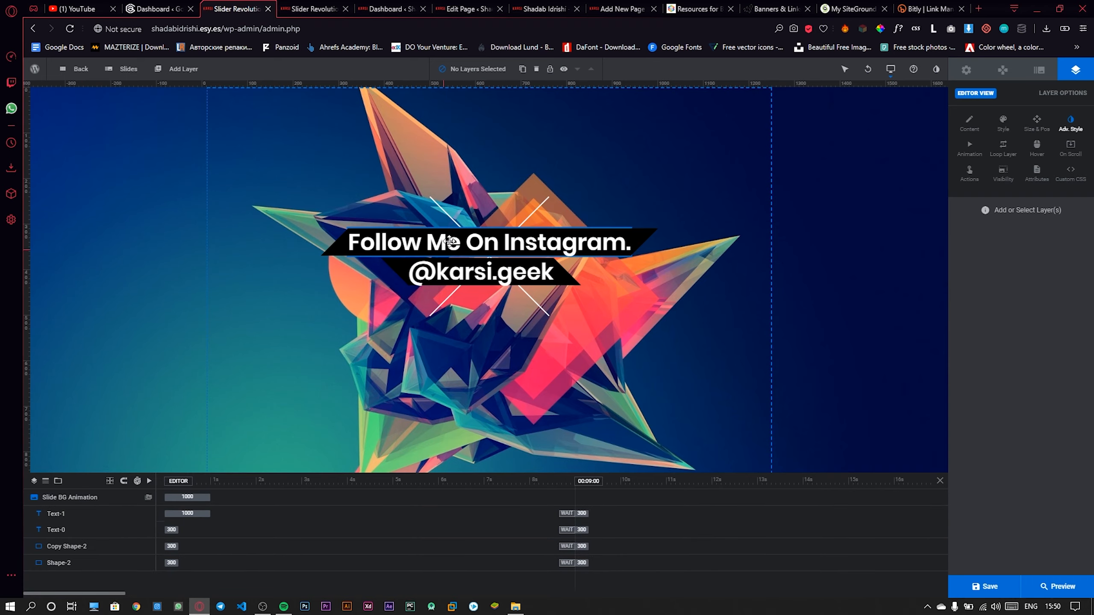
click(328, 10)
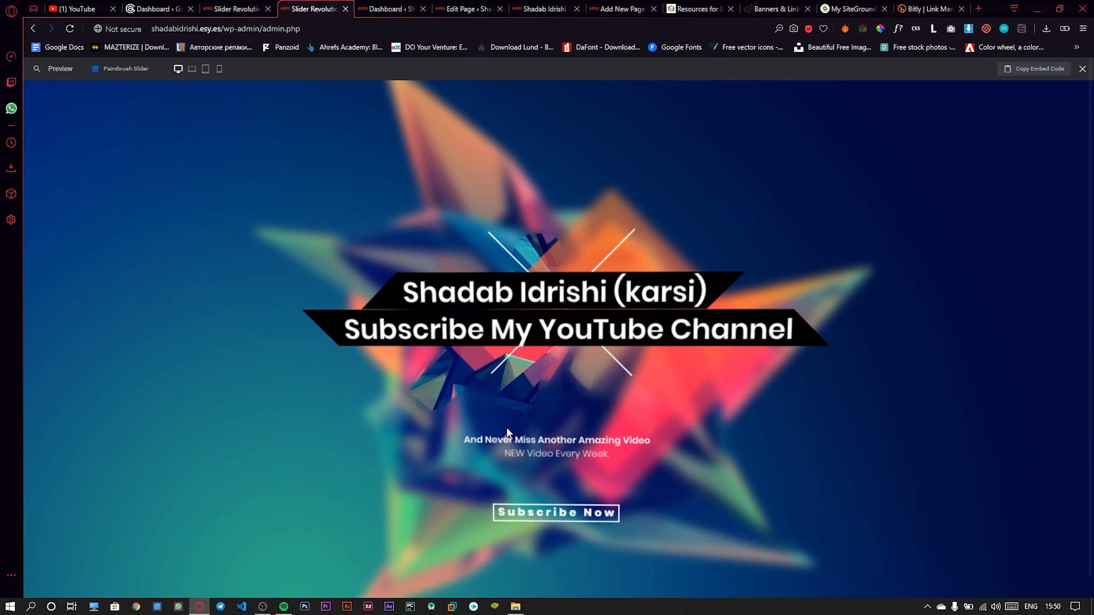
click(234, 9)
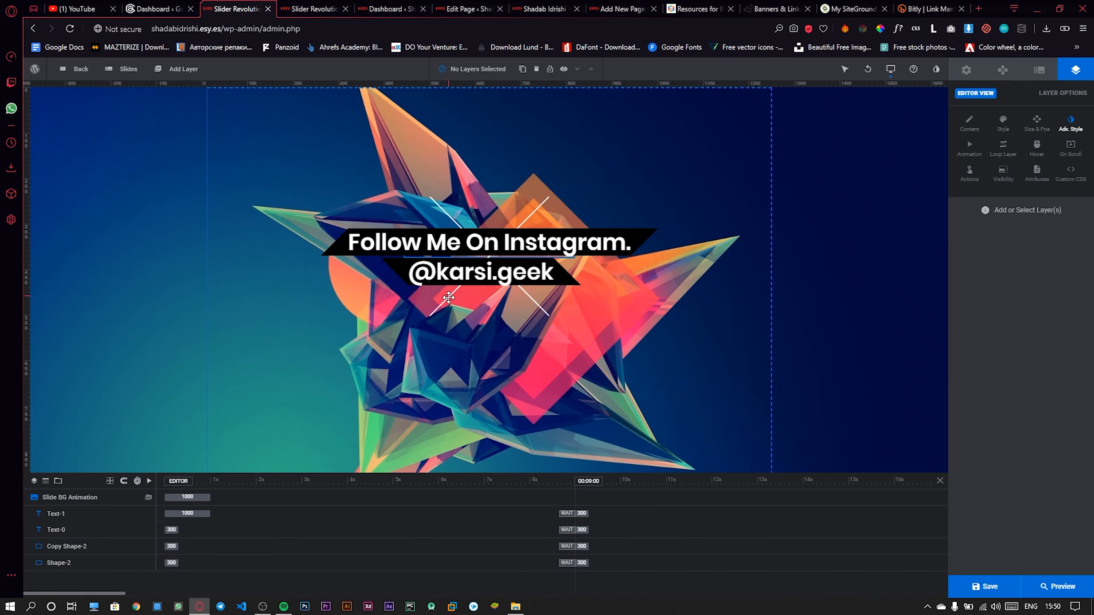
- Add a text layer below the crossing lines with the content "For More Amazing Content."
mouse_move(176, 69)
click(169, 88)
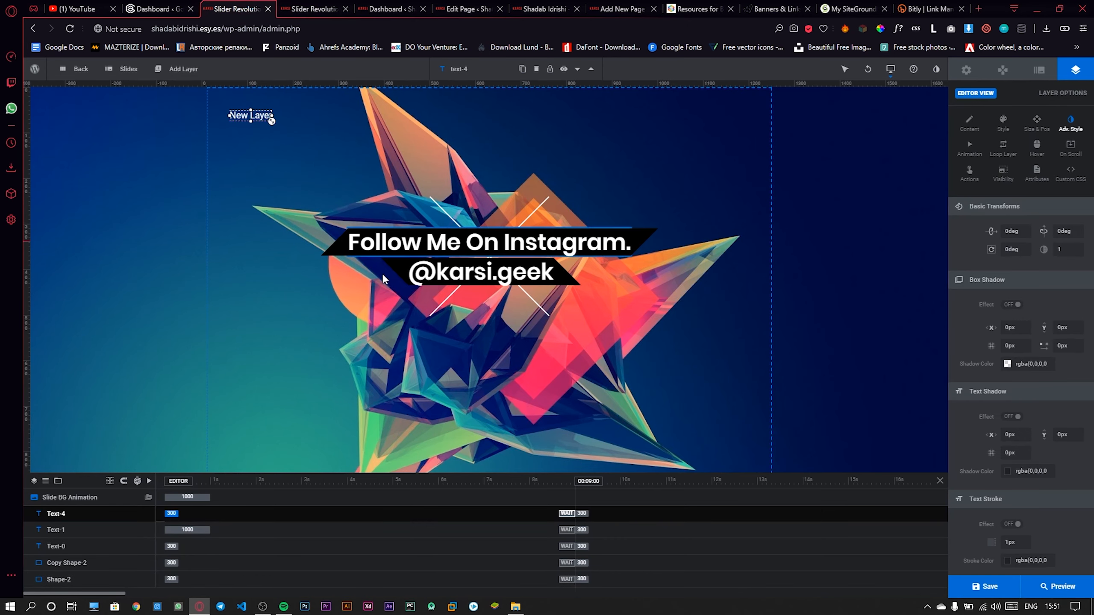
drag(240, 114, 482, 351)
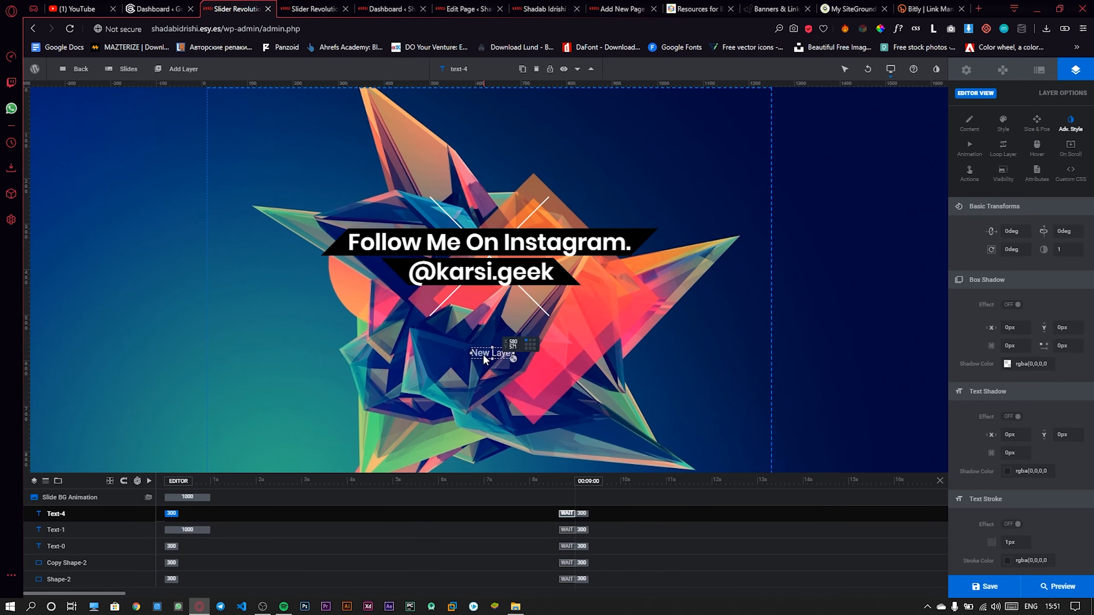
click(970, 124)
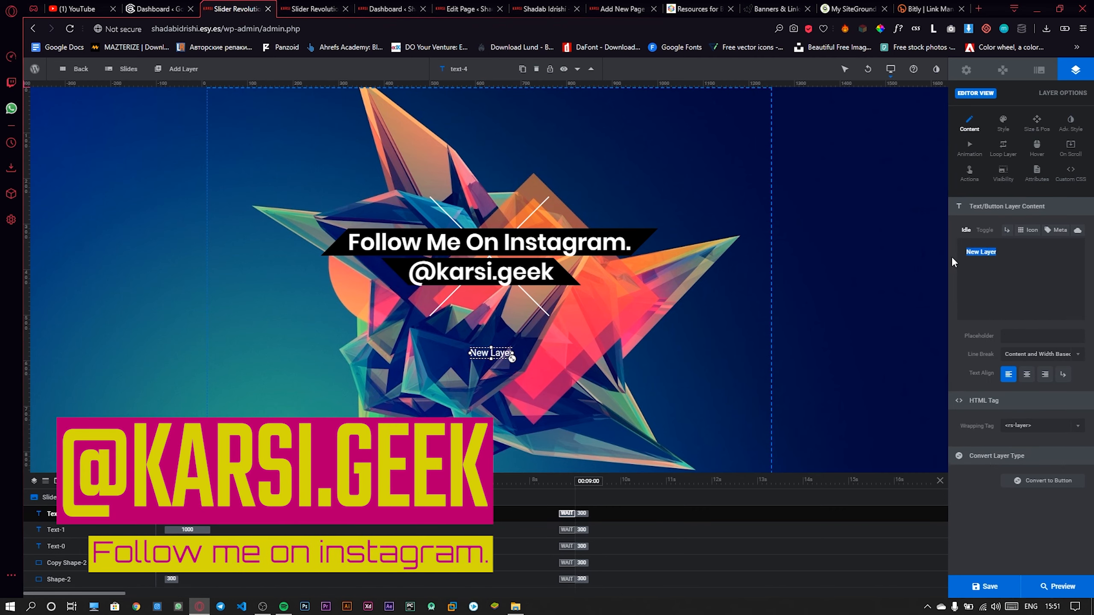
text(For)
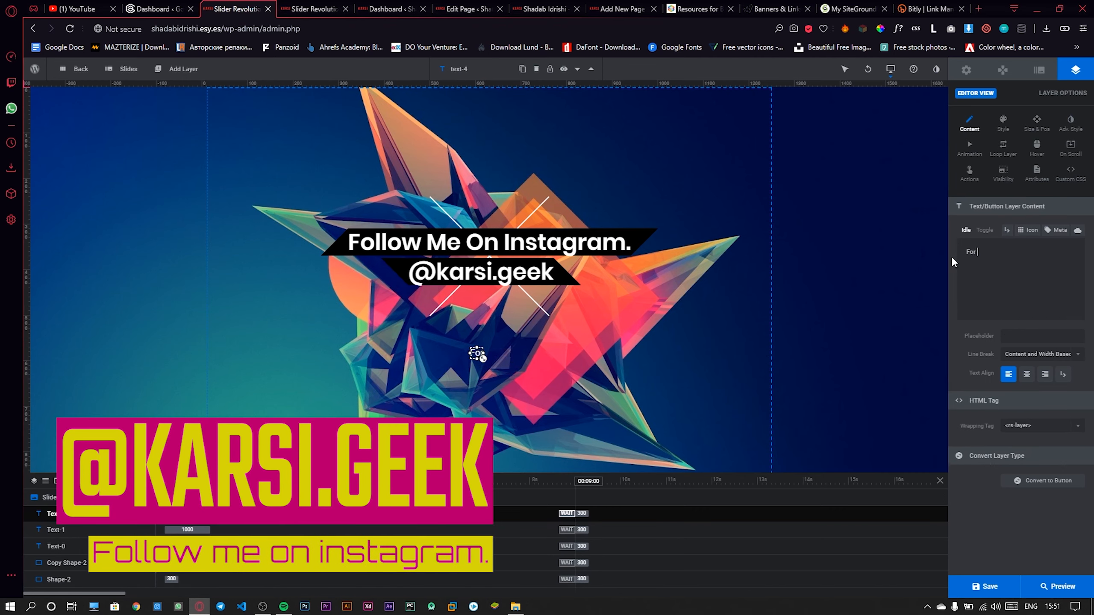
text( MoreAmaz)
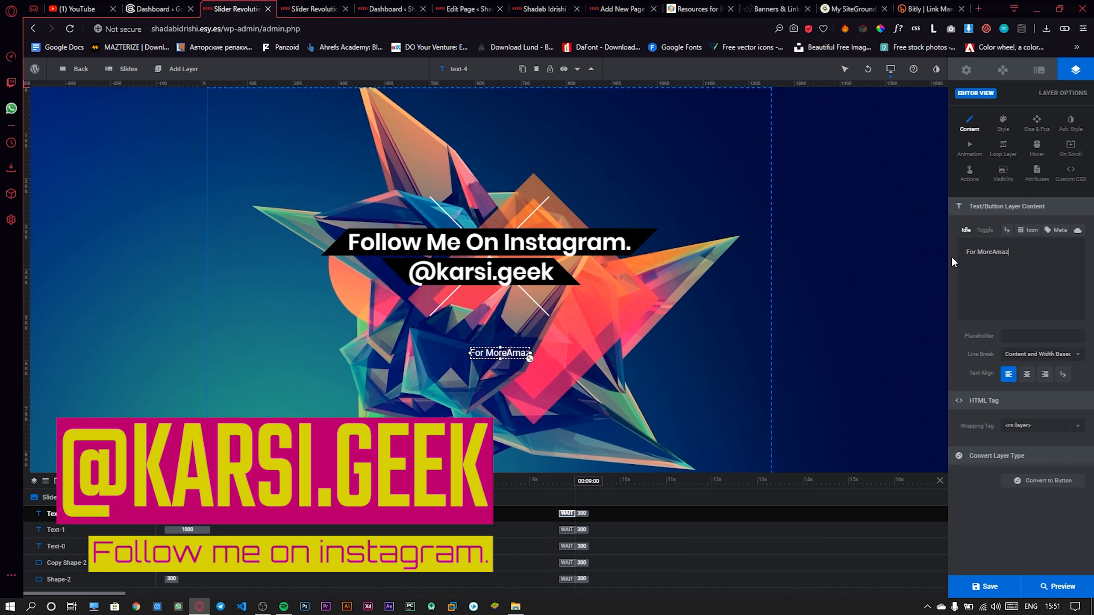
text(ing Con)
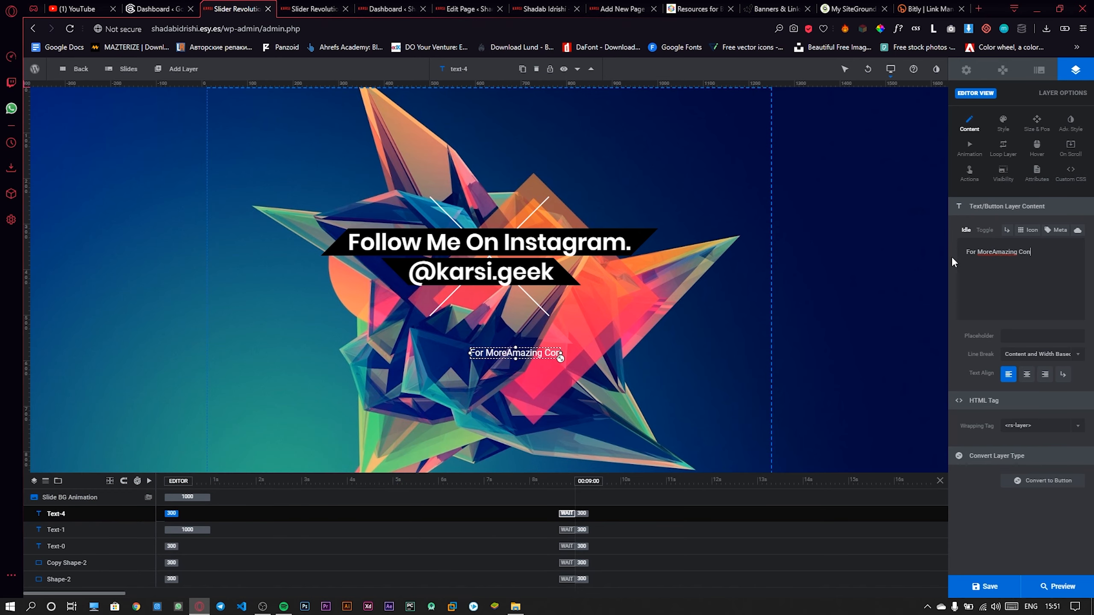
text(tent.)
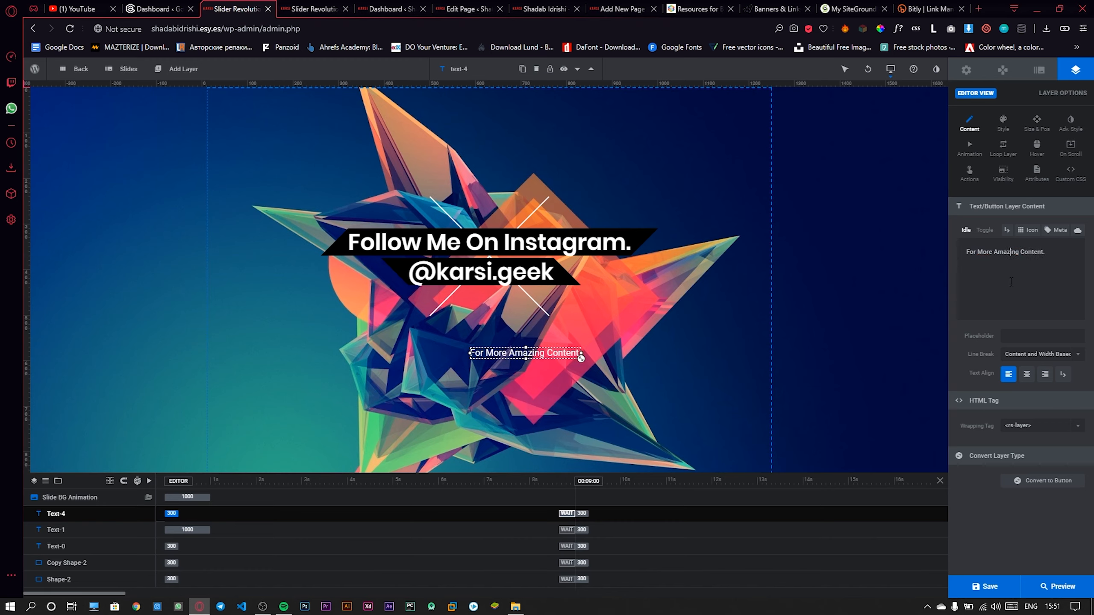
- Change the font family of the "For More Amazing Content." layer to Poppins
click(1004, 126)
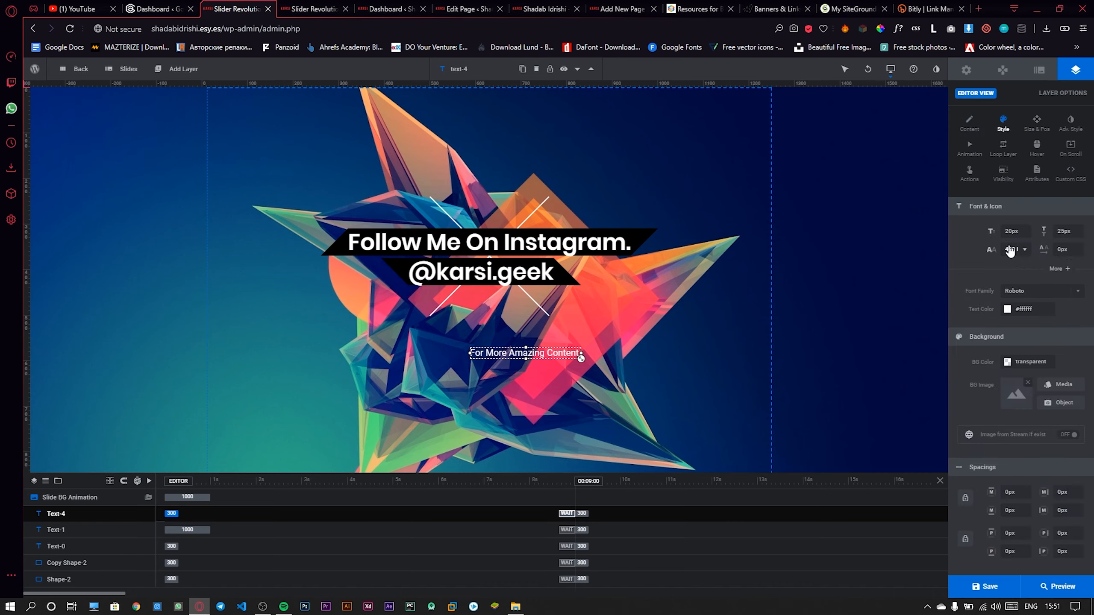
click(1026, 296)
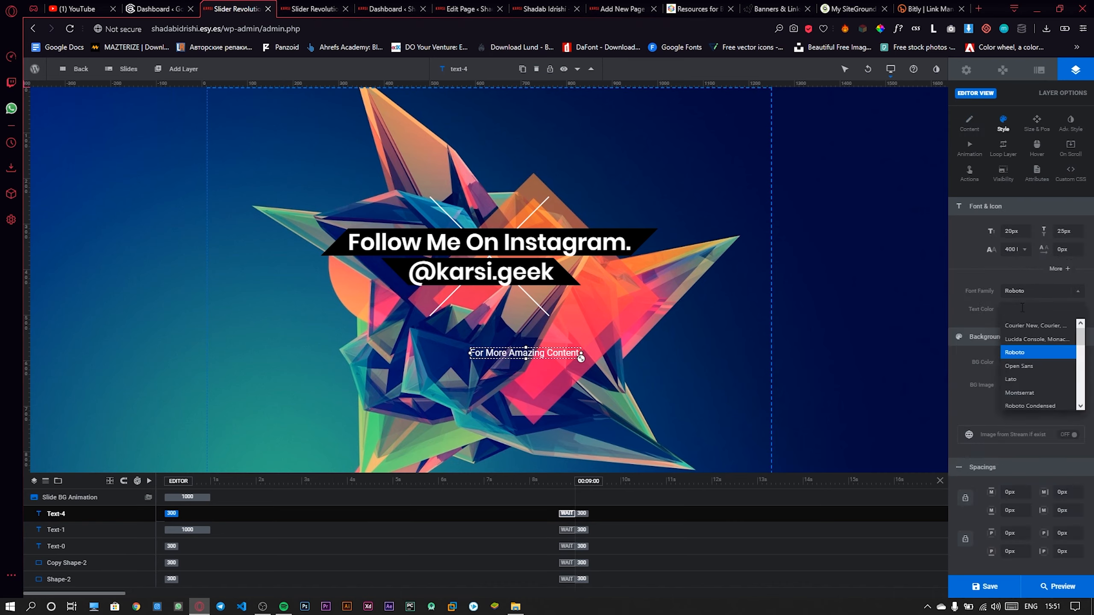
text(pop)
key(Return)
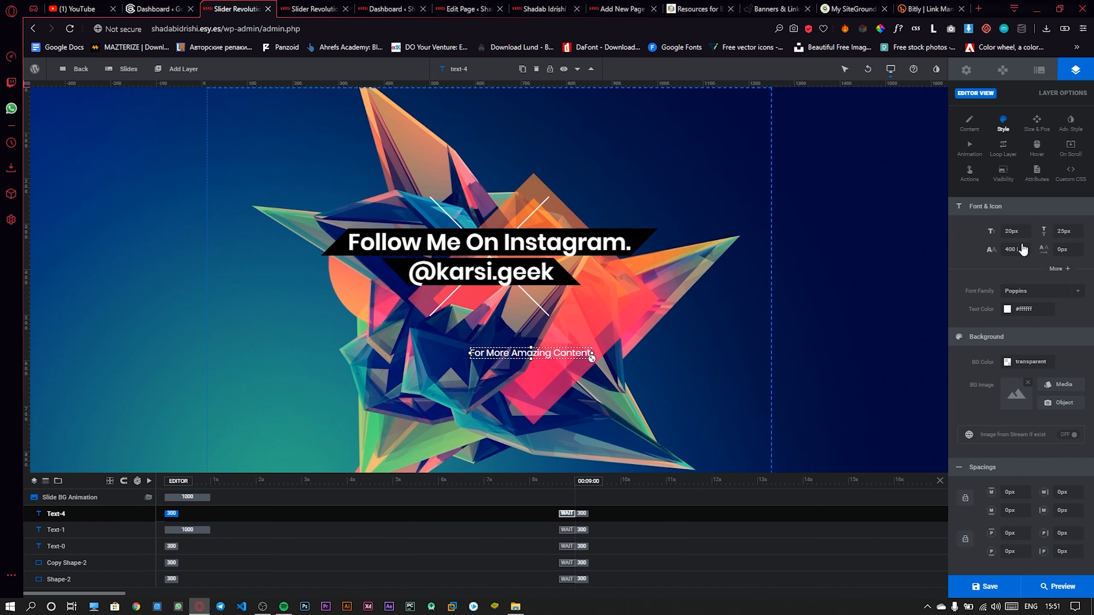
- Set the "For More Amazing Content." layer's font weight to 600 and centre the text beneath the banners
click(1011, 232)
drag(542, 353, 487, 358)
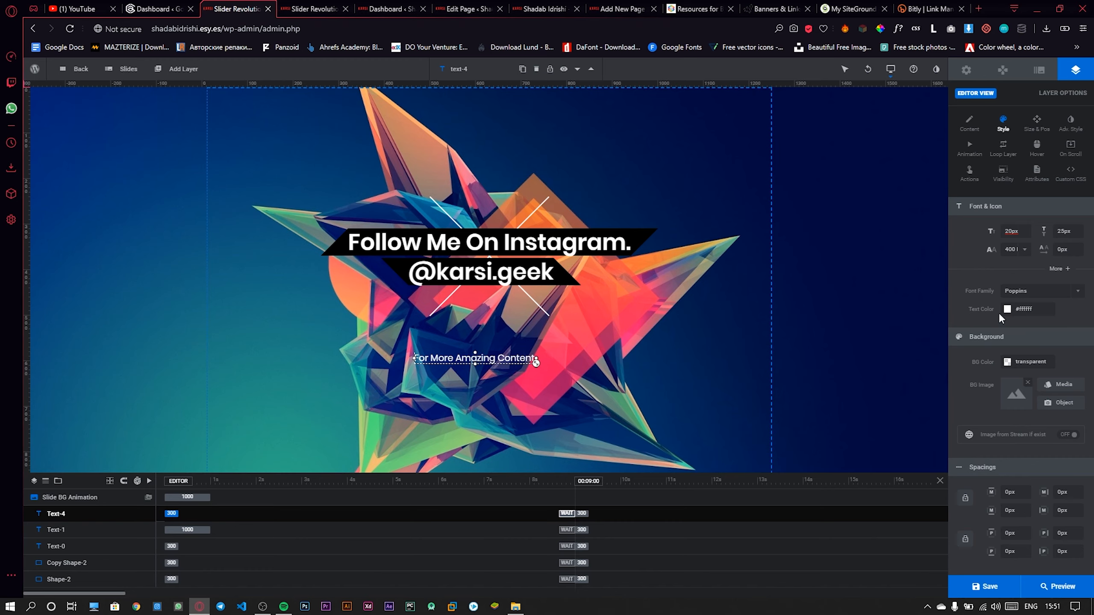
click(1015, 255)
click(1025, 332)
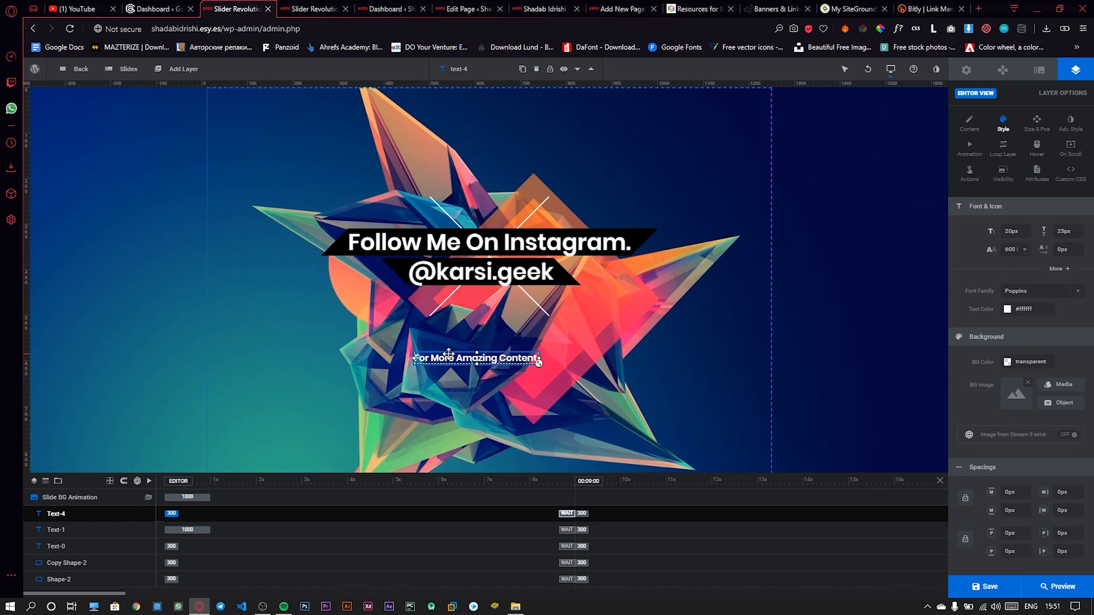
drag(467, 354, 475, 352)
click(632, 350)
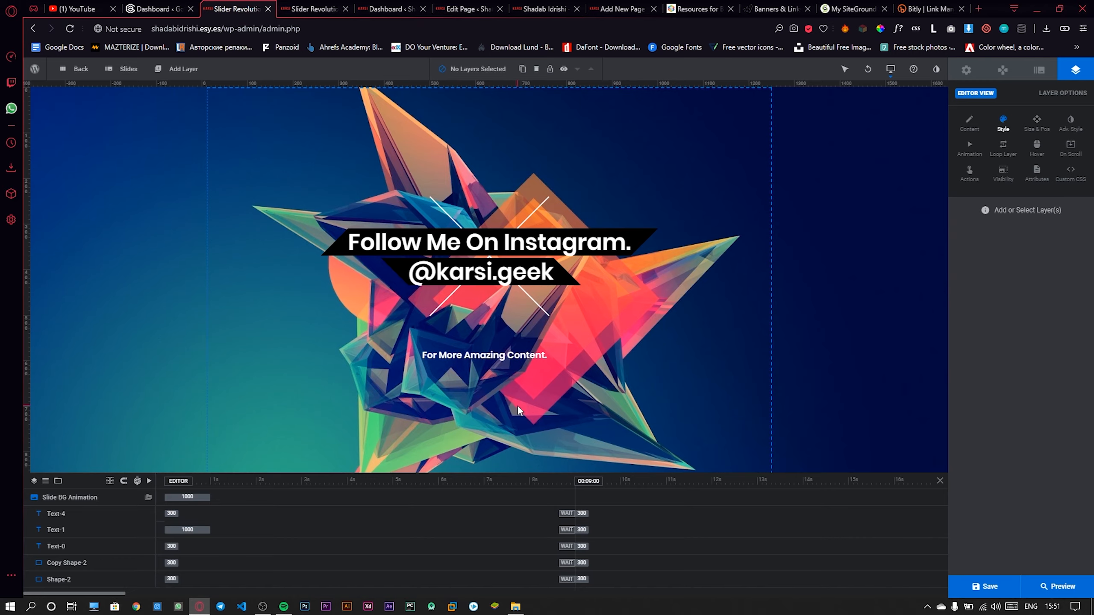
- Check the Paintbrush Slider preview, then add a square-cornered outlined white "Click Here" button below the "For More Amazing Content." text
click(313, 9)
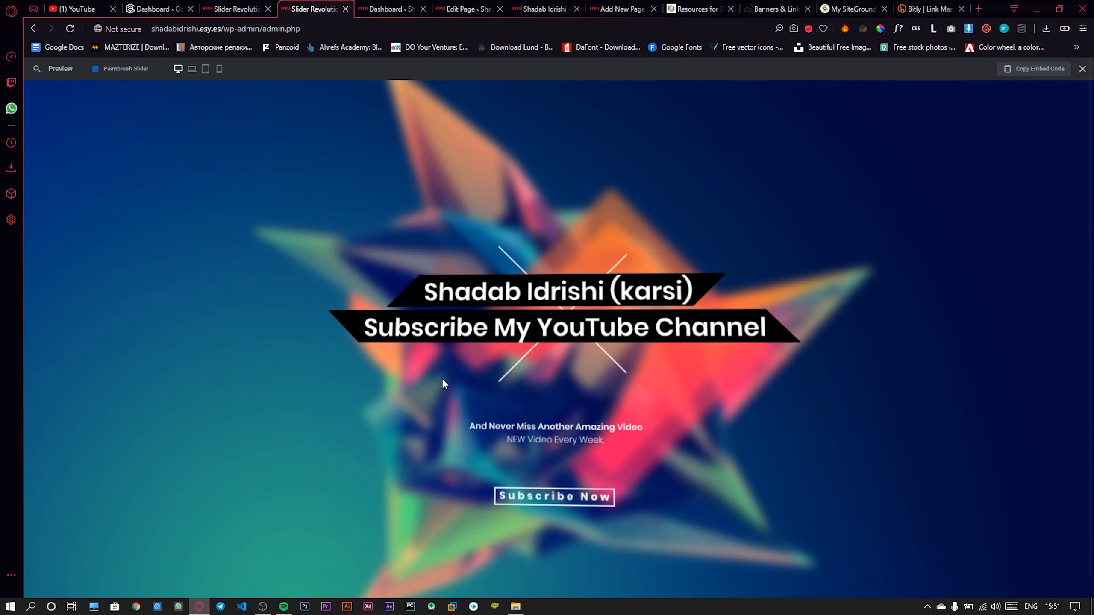
click(235, 8)
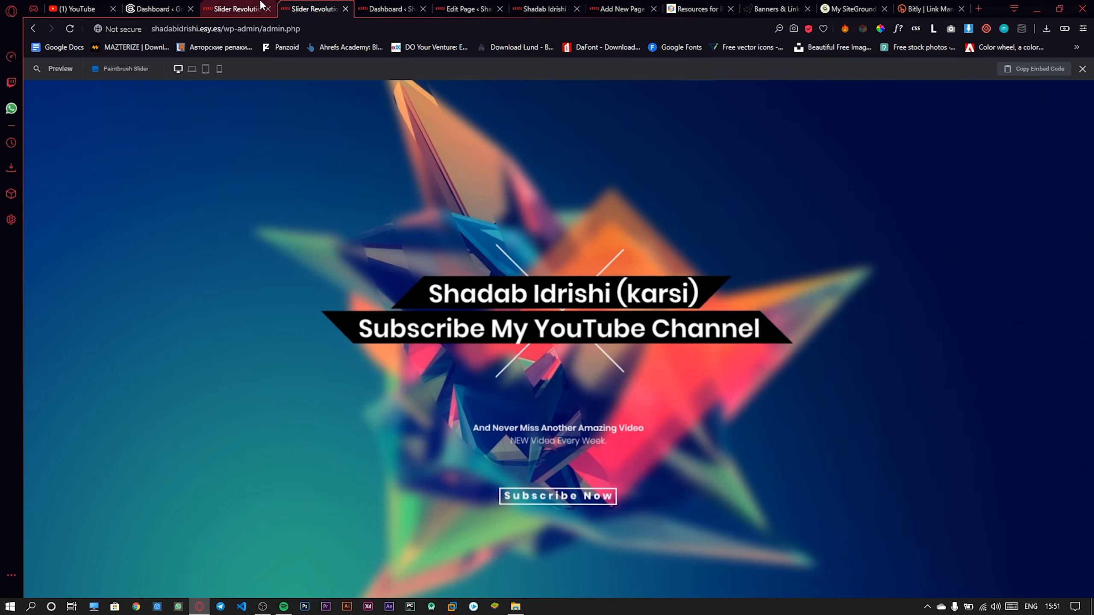
click(179, 69)
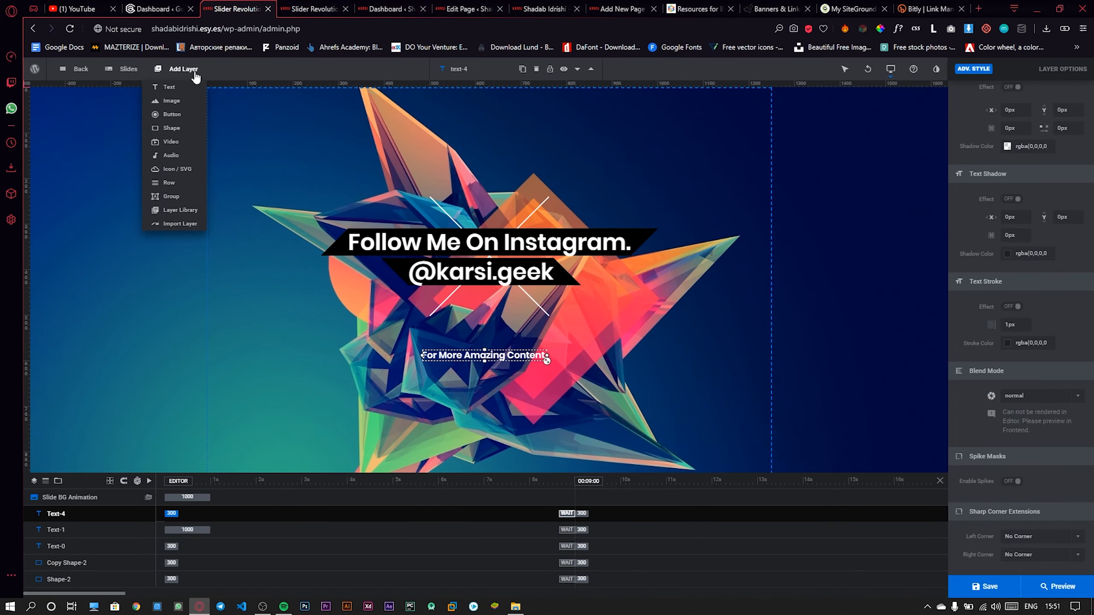
click(189, 115)
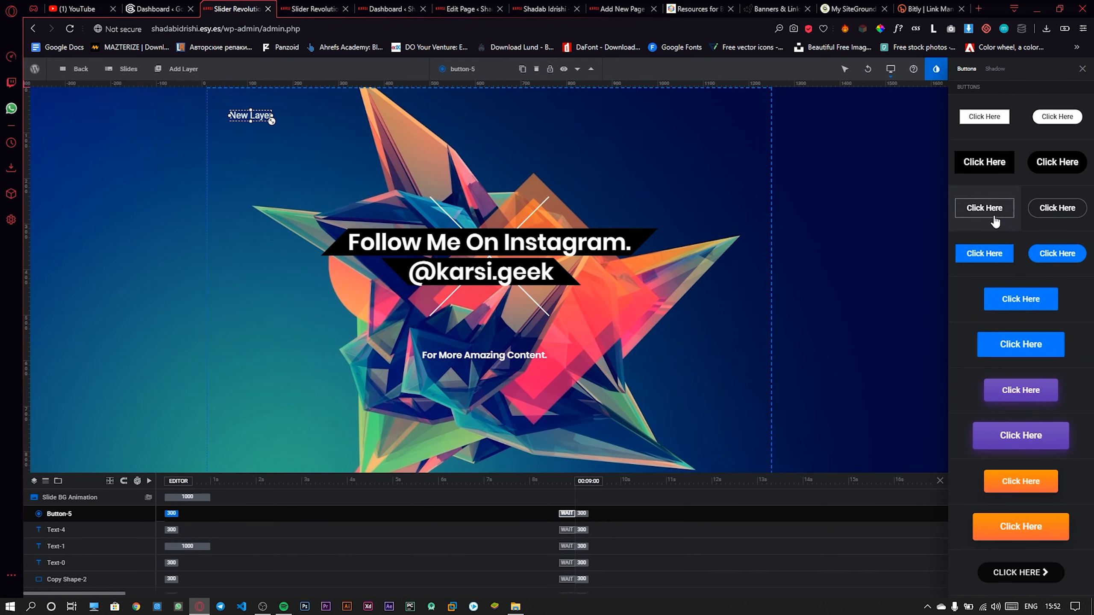
click(967, 206)
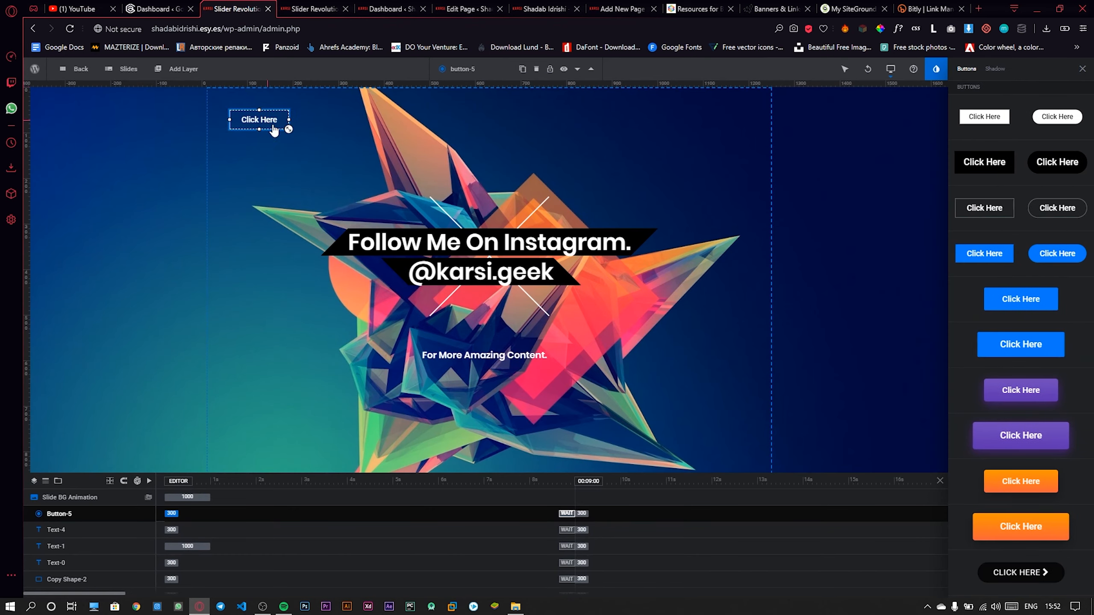
drag(274, 127, 491, 404)
click(1081, 69)
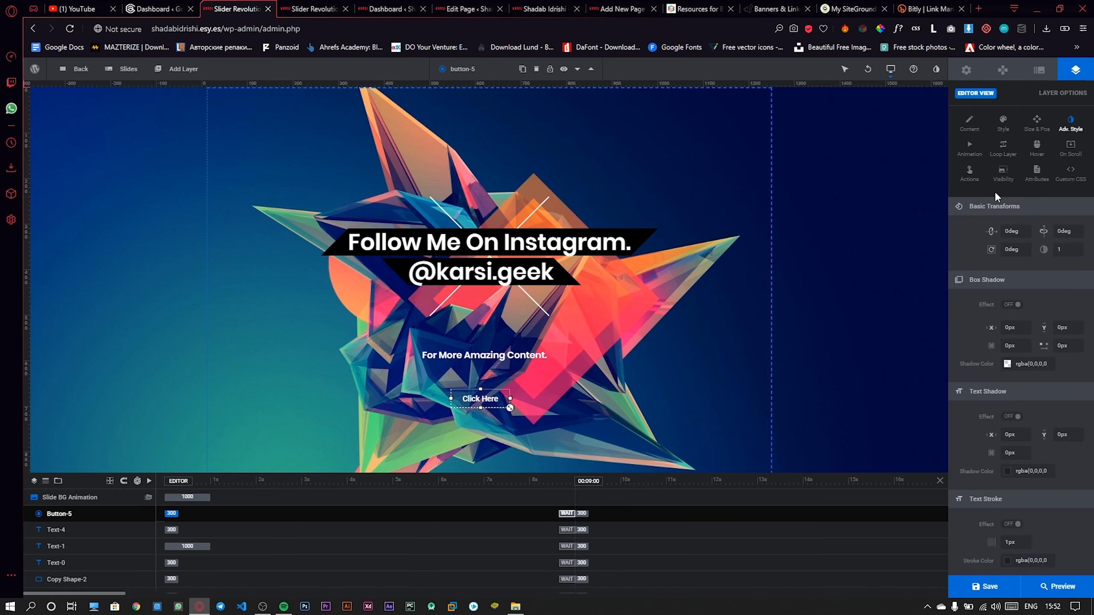
- Set the "Click Here" button's border width to 4px on all four sides
click(1003, 122)
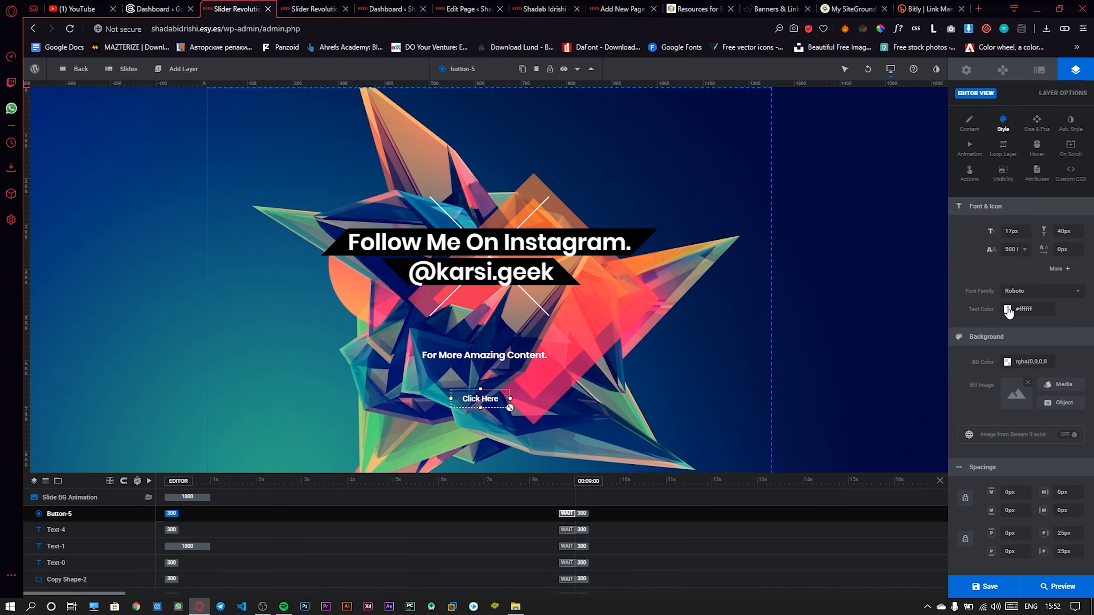
scroll(1007, 416, down, 2)
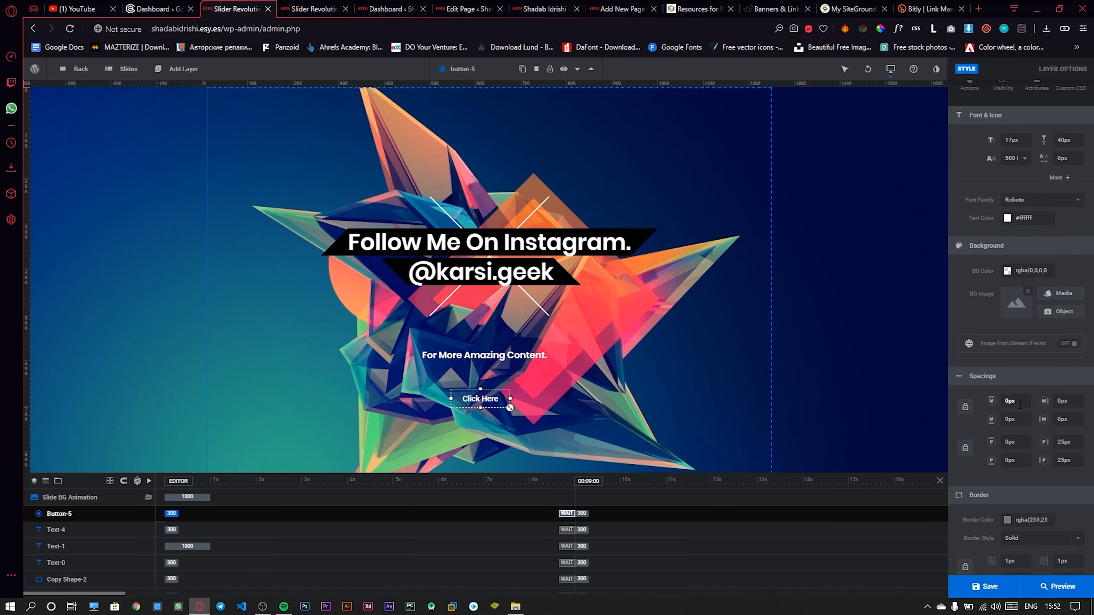
scroll(1020, 421, down, 2)
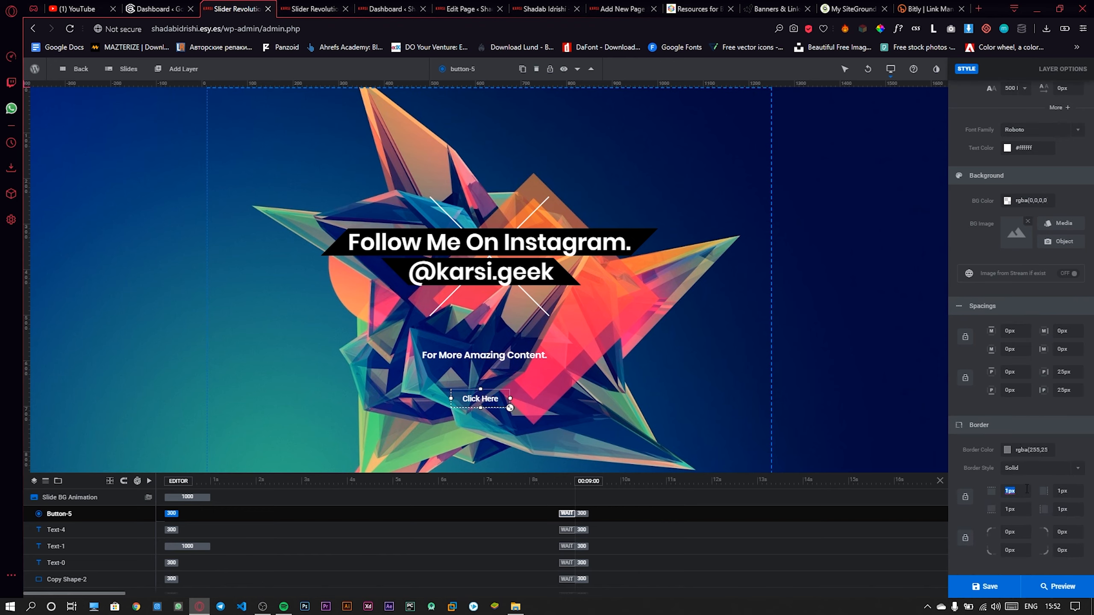
text(px)
click(1069, 489)
text(4pxpx)
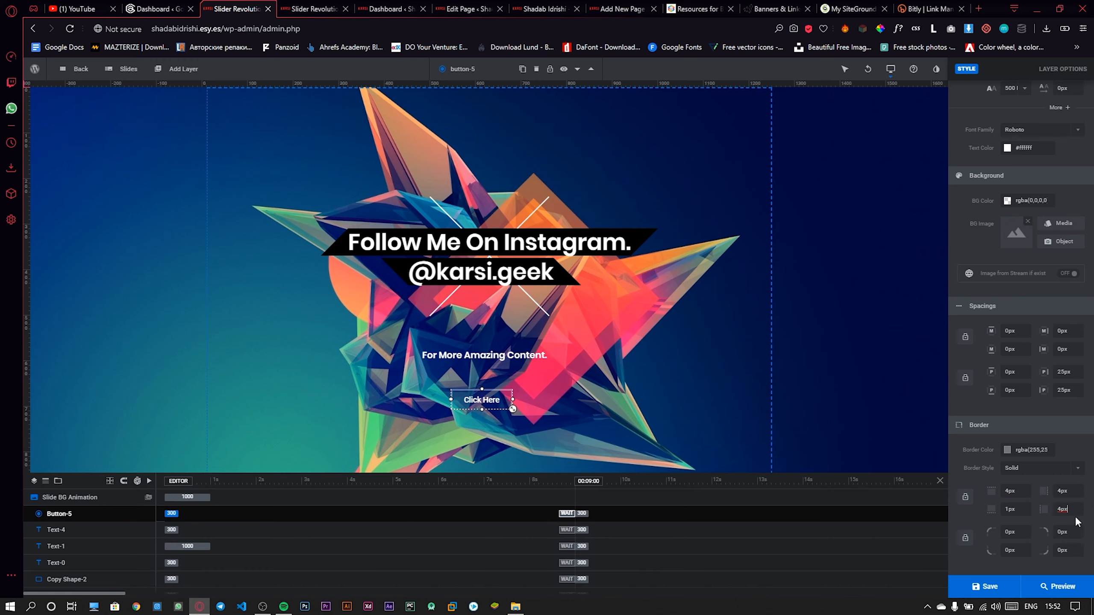
click(1023, 511)
text(4px)
- Change the "Click Here" button's border colour to the opaque white preset and preview the slider
click(1031, 449)
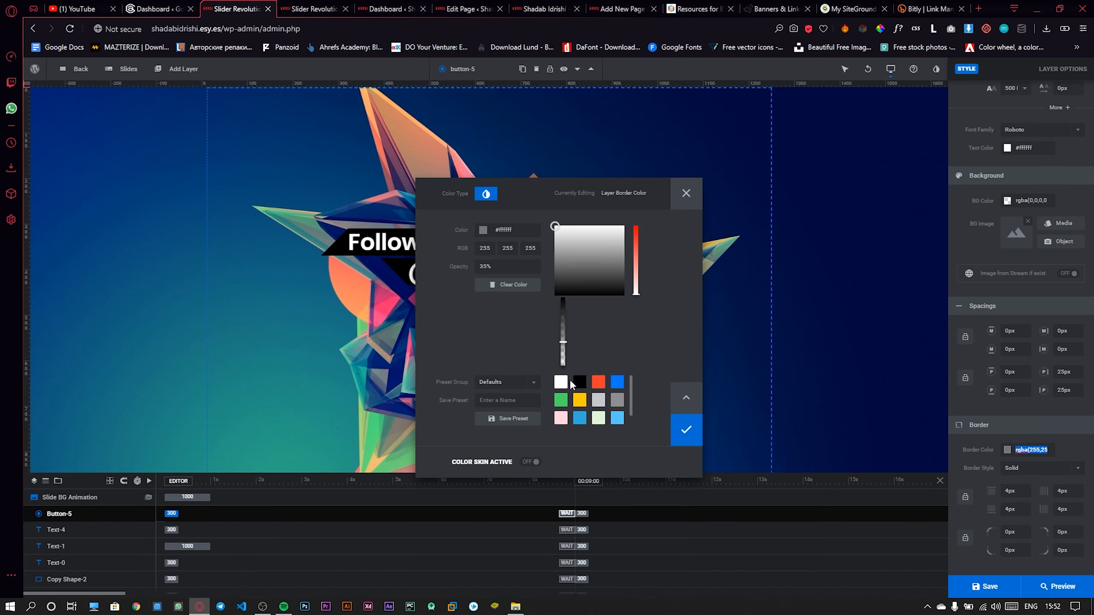
click(562, 381)
click(686, 429)
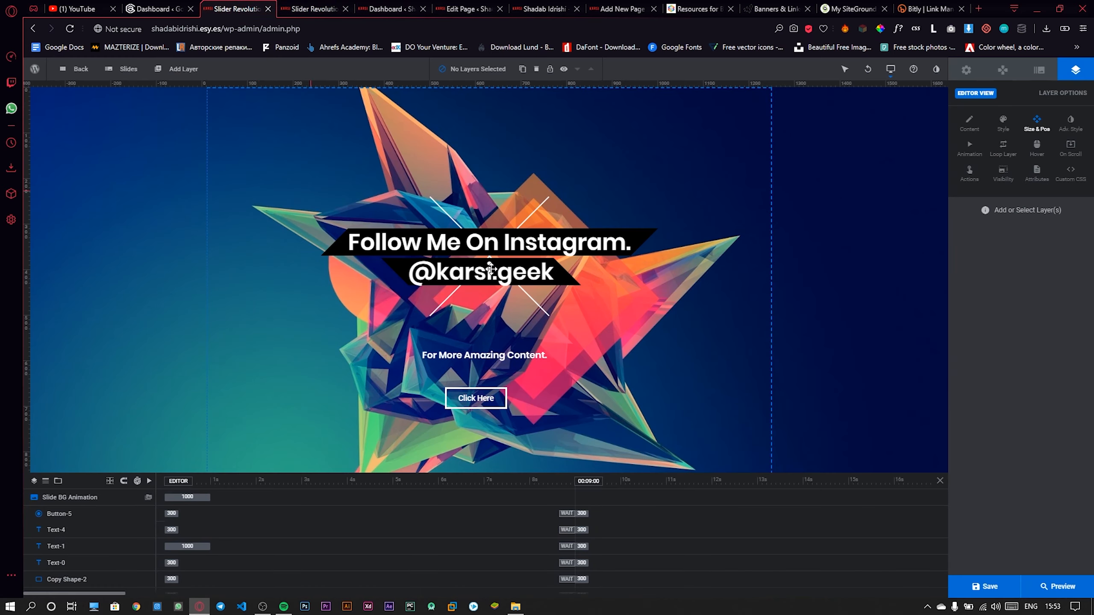
click(1061, 586)
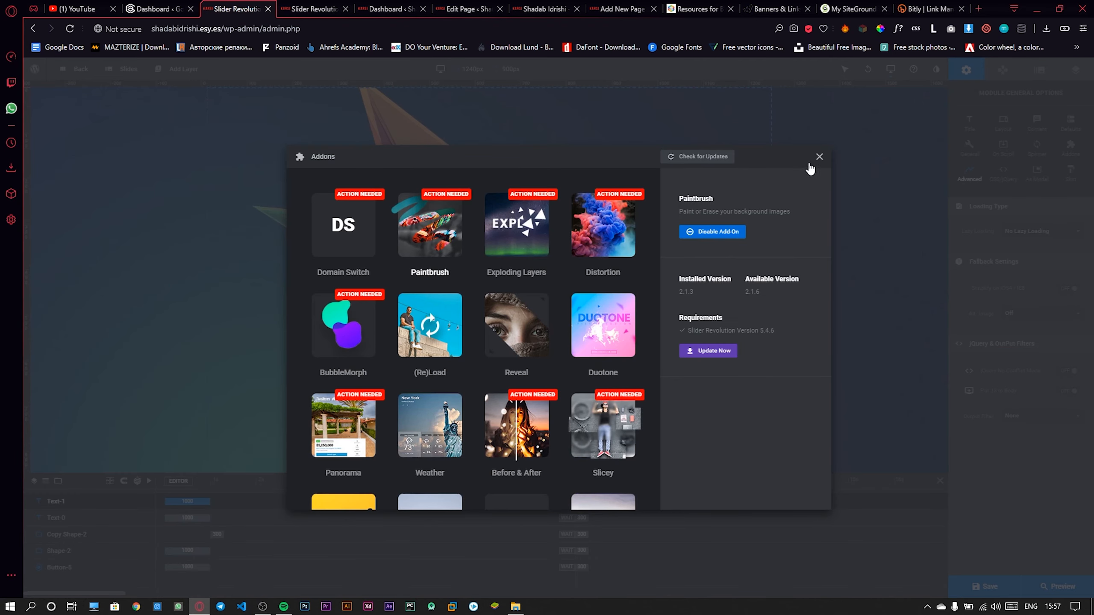
- Leave the add-ons manager and activate the Paintbrush effect in the slide's options
click(817, 157)
click(1038, 69)
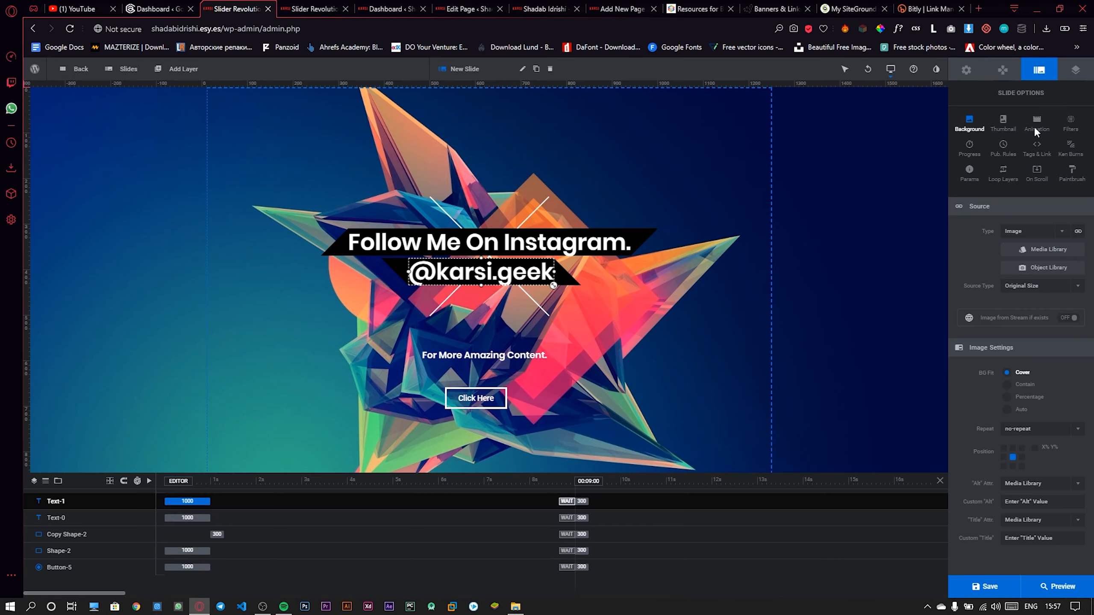
click(1072, 174)
click(1016, 232)
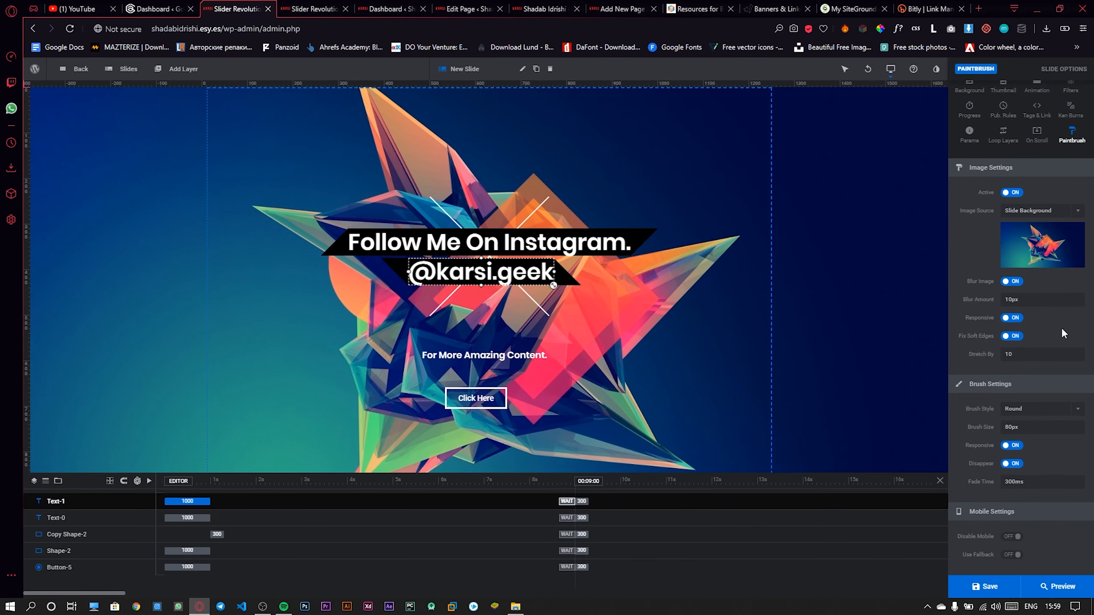
- Switch the Paintbrush image source to Custom Image, insert 32091.jpg from the media library, and check the slider preview
click(1040, 210)
click(1038, 233)
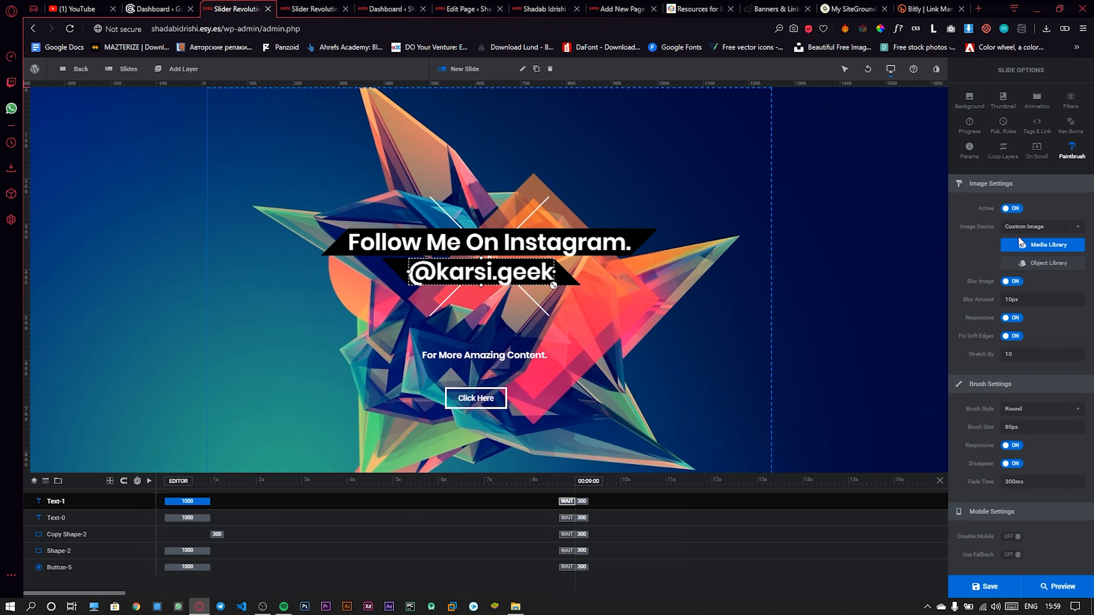
click(1041, 254)
scroll(646, 455, down, 3)
click(802, 293)
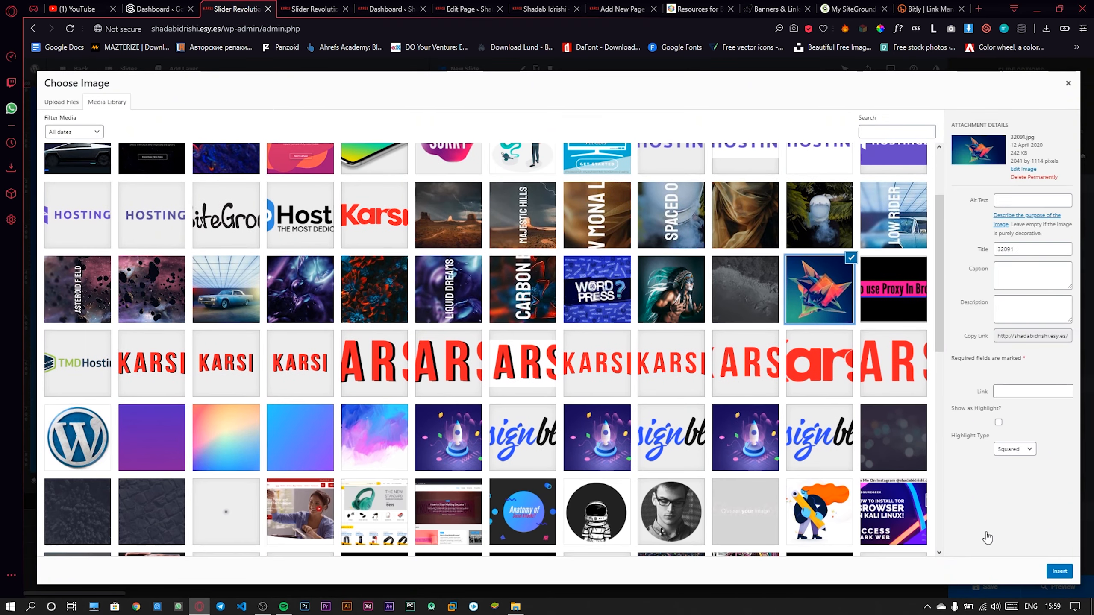
click(1060, 571)
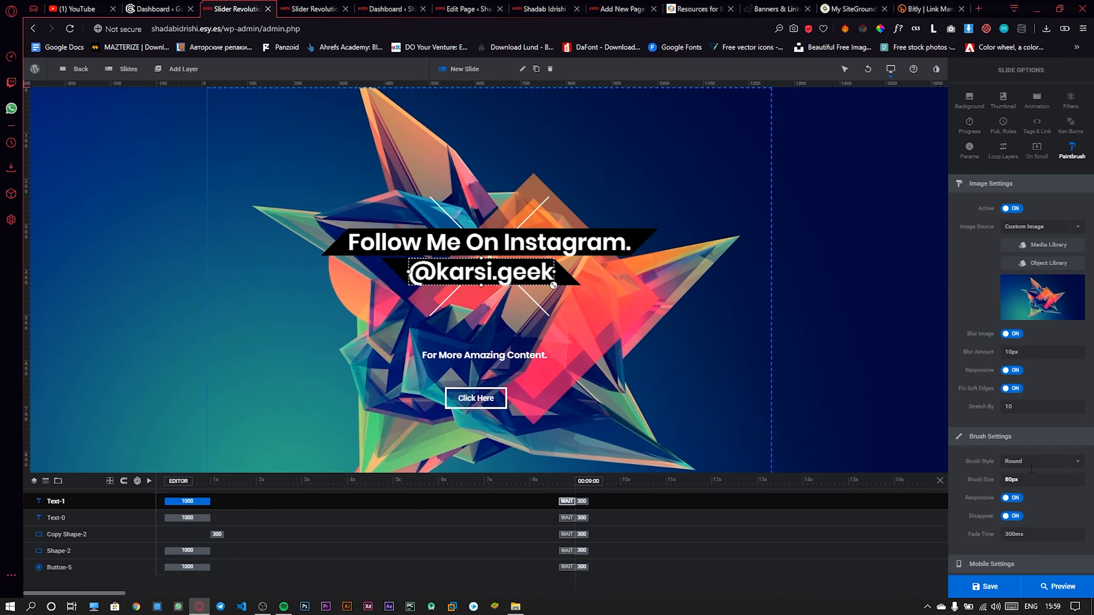
click(1038, 585)
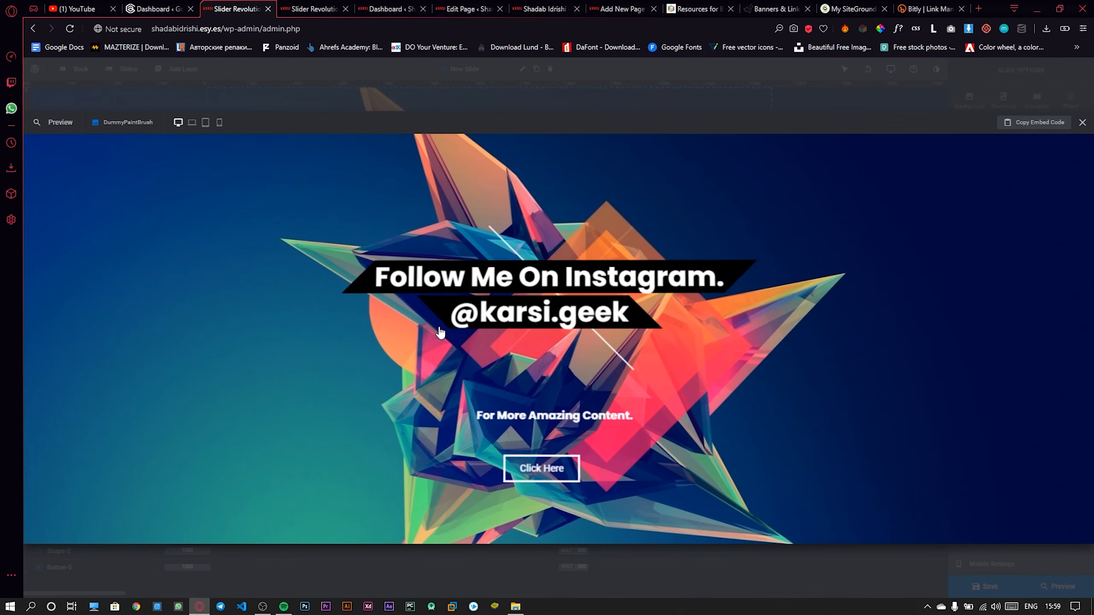
click(1082, 122)
- Set the Paintbrush stretch to 10% and fade time to 3000ms, then save the slide and test the effect in the preview
scroll(975, 334, down, 1)
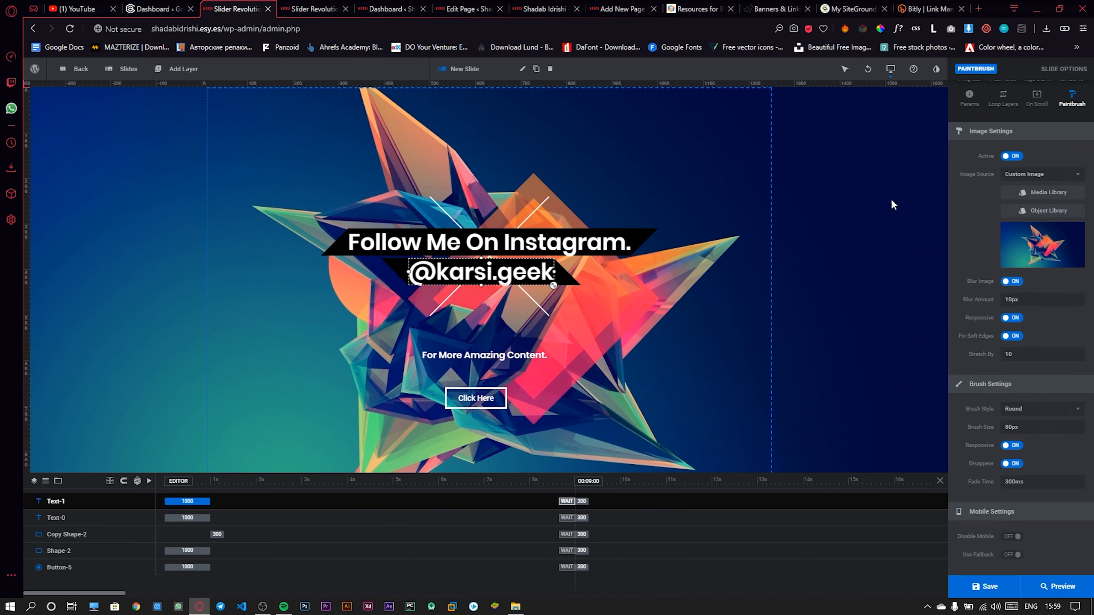
click(291, 4)
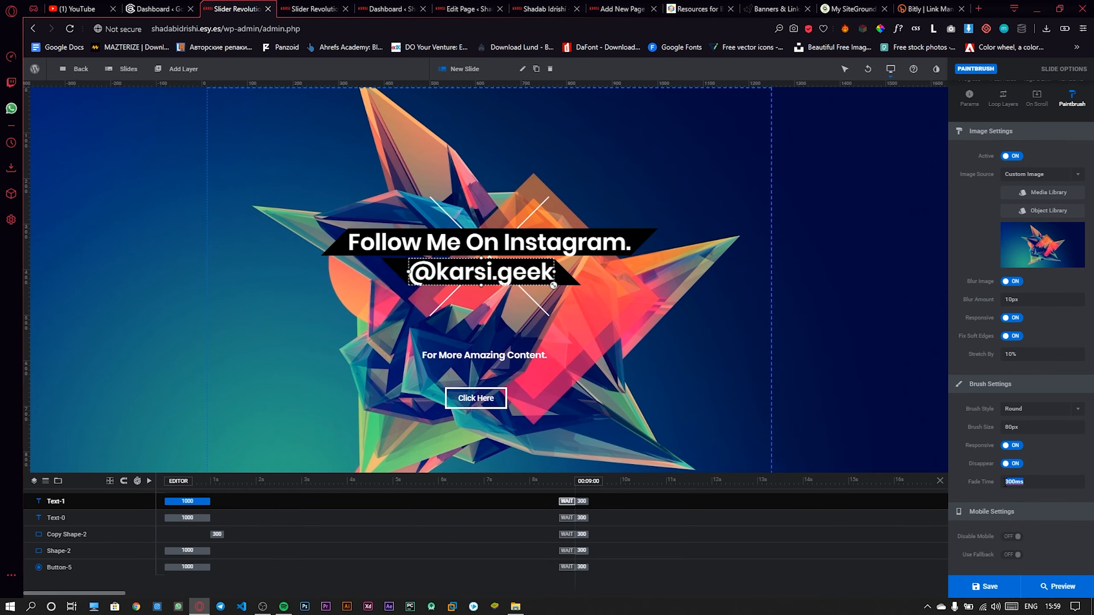
click(1012, 482)
text(0)
click(1007, 584)
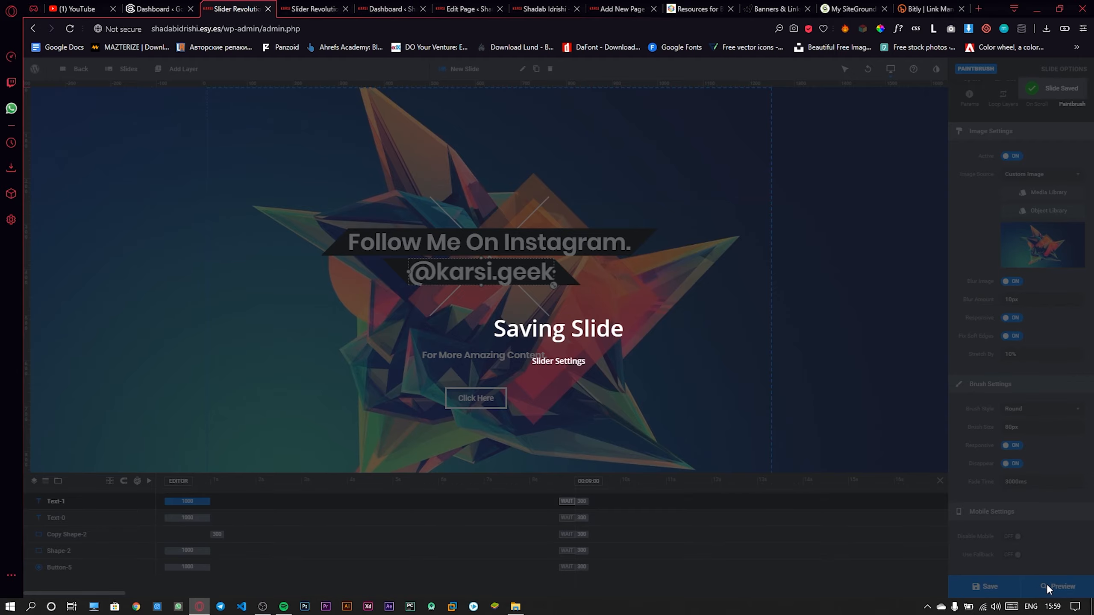
click(1051, 586)
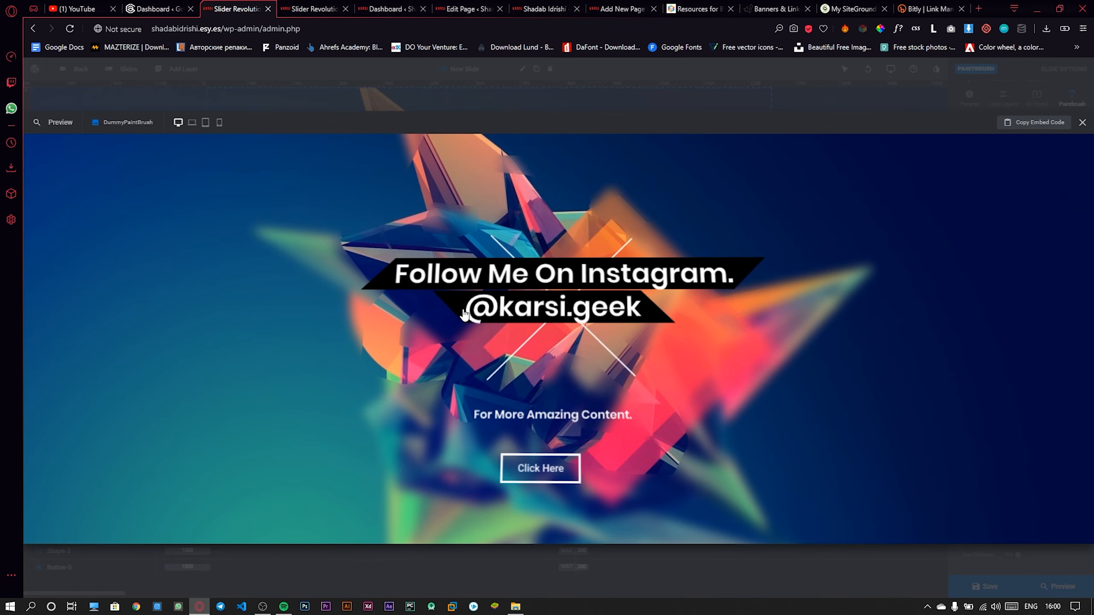
click(1082, 123)
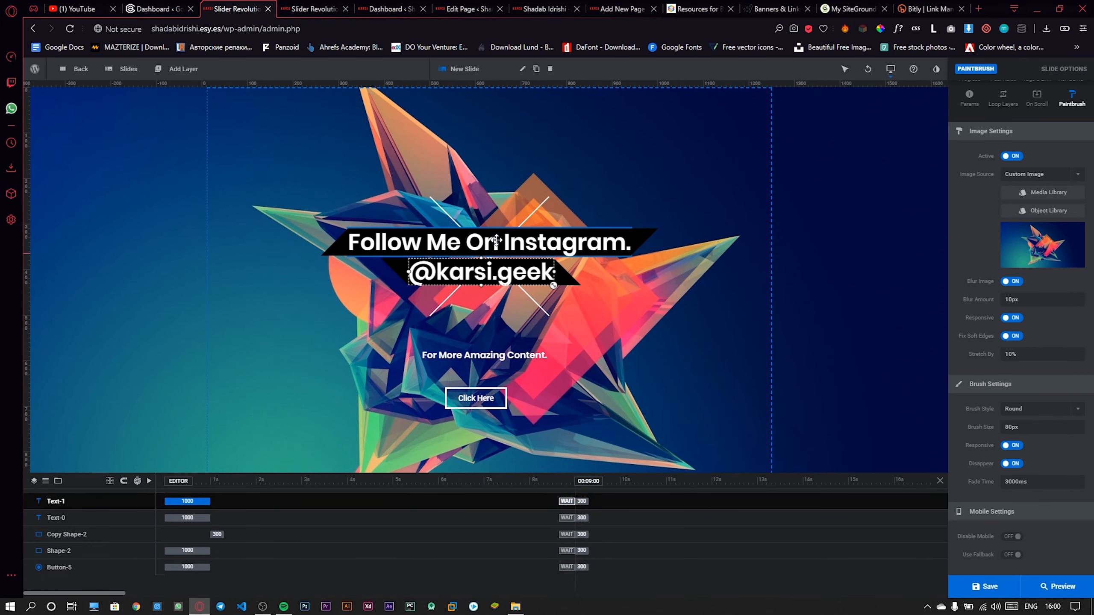
- Compare the Paintbrush settings with the reference slider in the other tab, then preview the recreated slider again
click(305, 7)
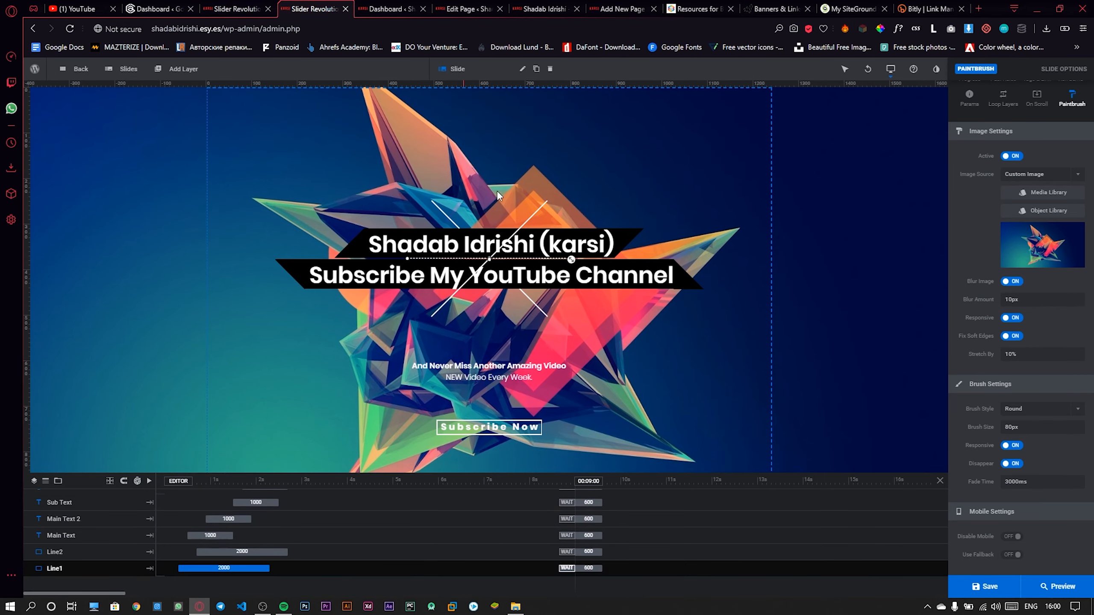
click(244, 7)
click(1082, 591)
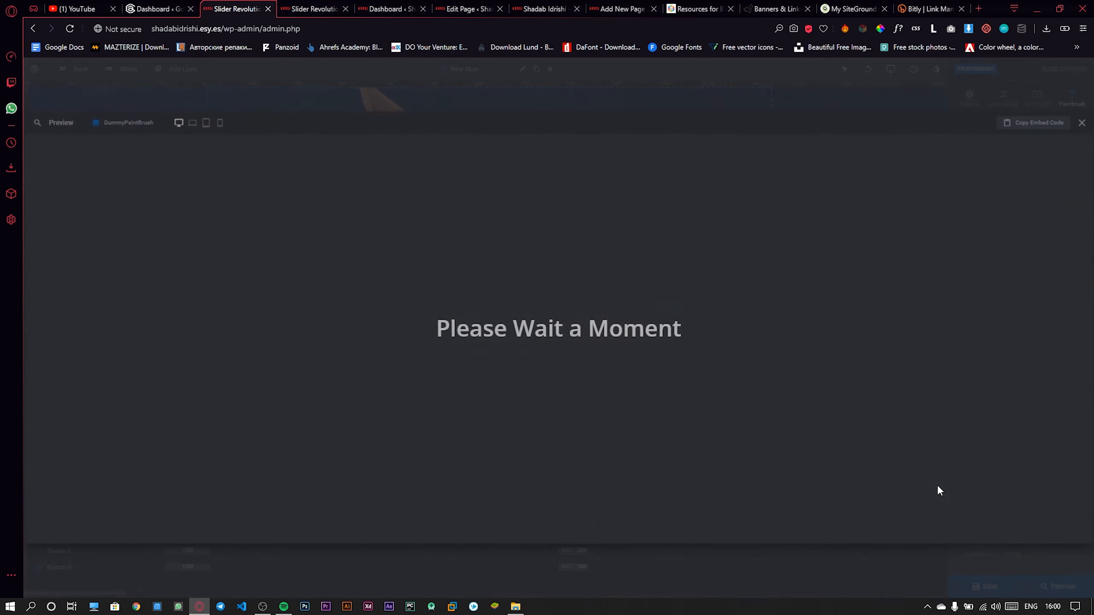